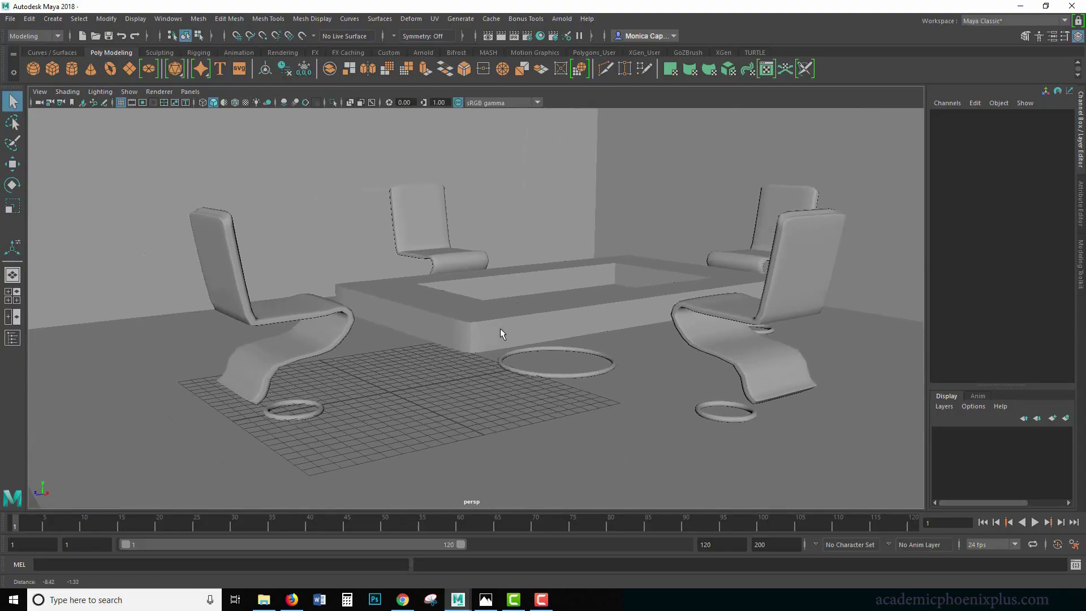
Orbit the empty perspective grid before bringing up the reference photo.
left_click_drag(500, 328, 592, 329, "alt")
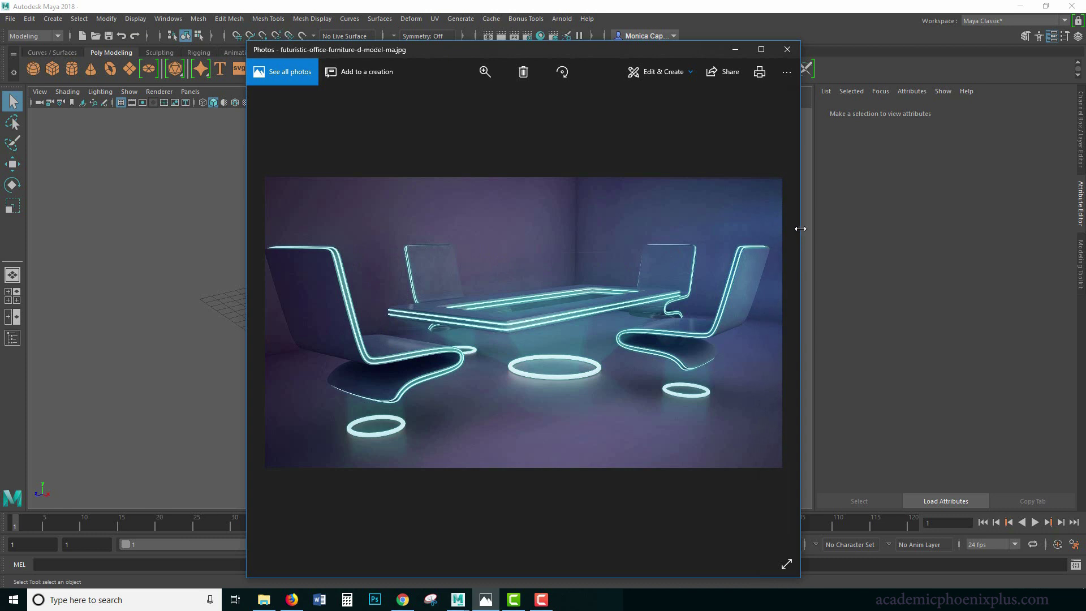
Widen the glowing-chairs reference photo window, reposition it, then drag it off-screen to the right.
left_click_drag(801, 228, 887, 213)
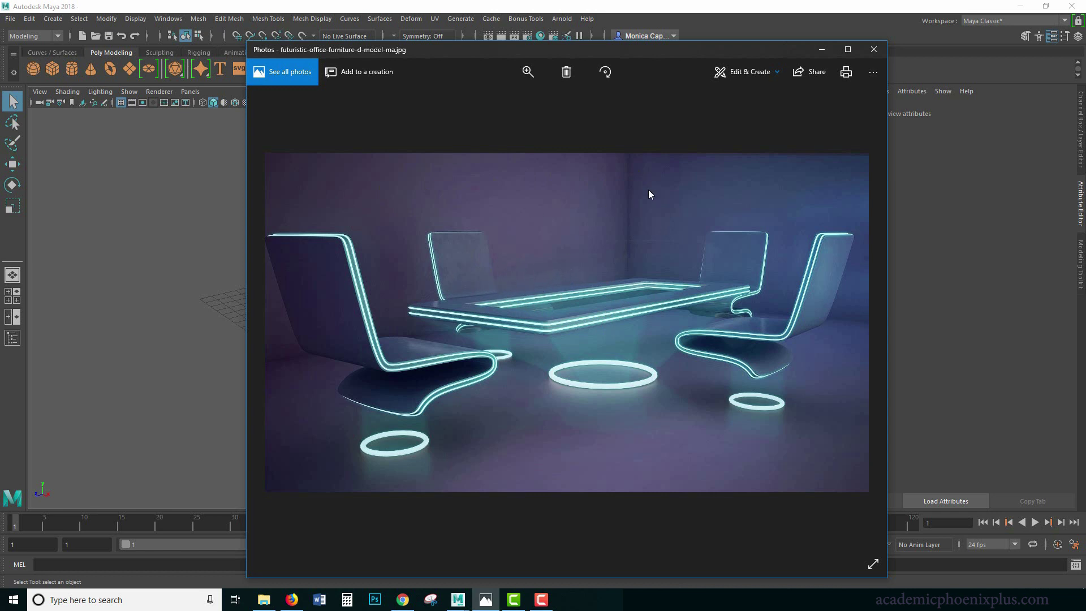
left_click_drag(565, 50, 589, 54)
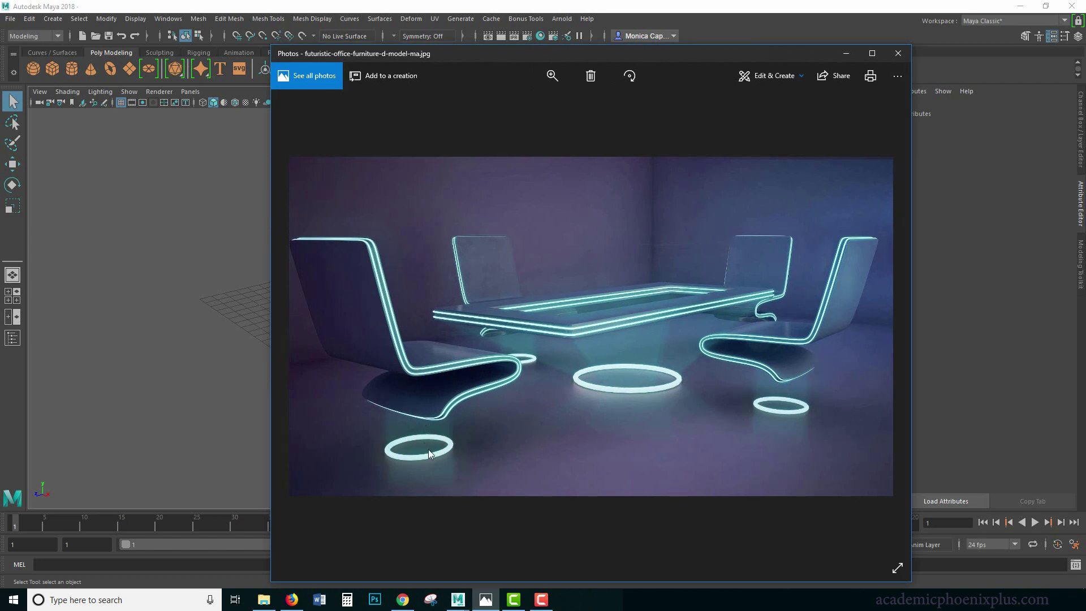
left_click_drag(663, 55, 1085, 68)
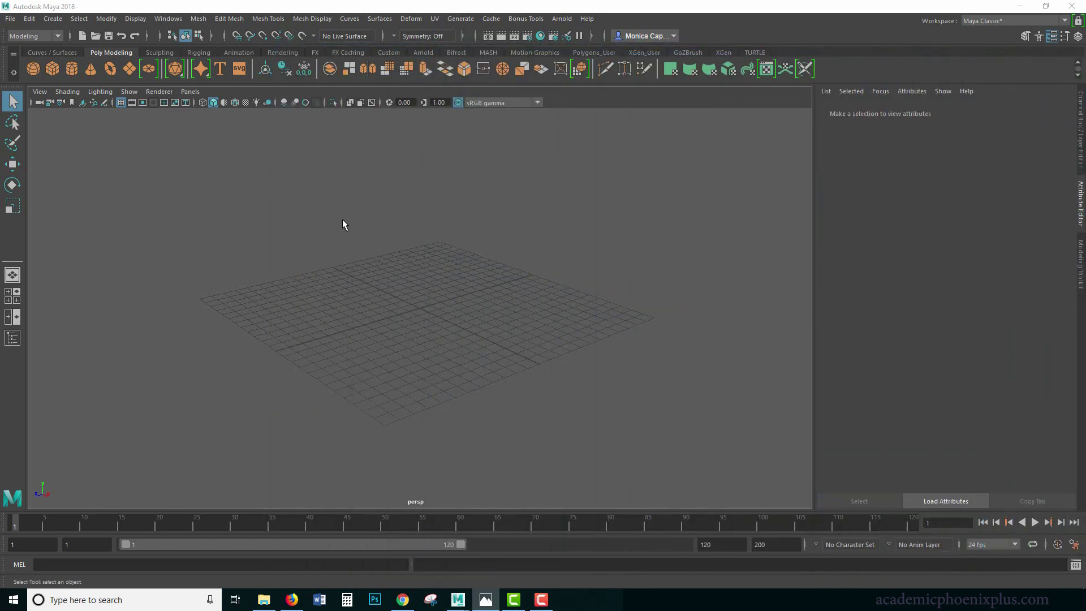
Maximize the side view and start the EP Curve Tool from Create > Curve Tools.
key("space")
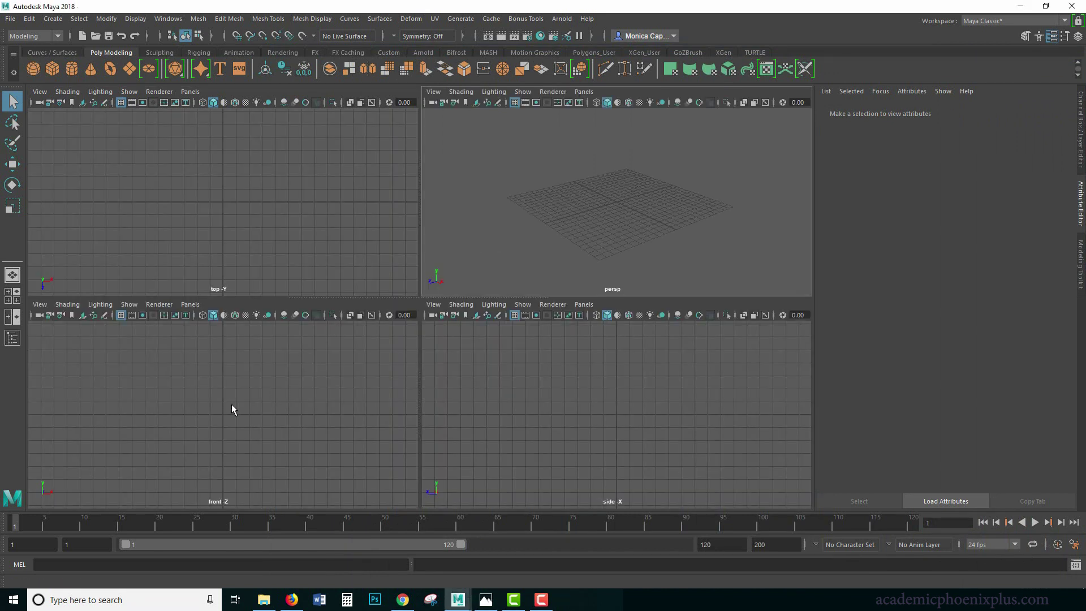
key("space")
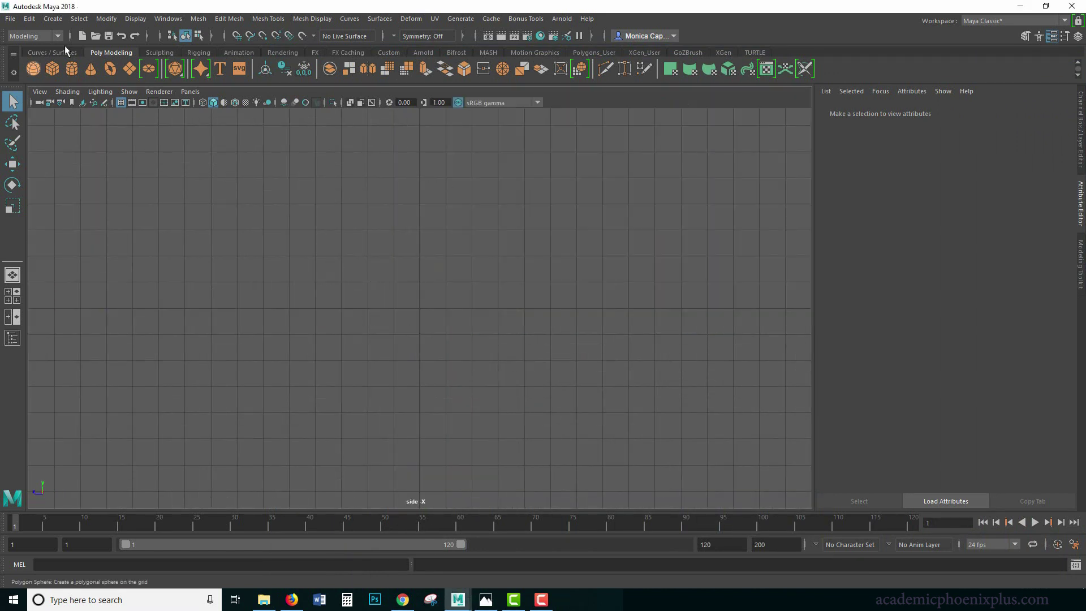
left_click(53, 19)
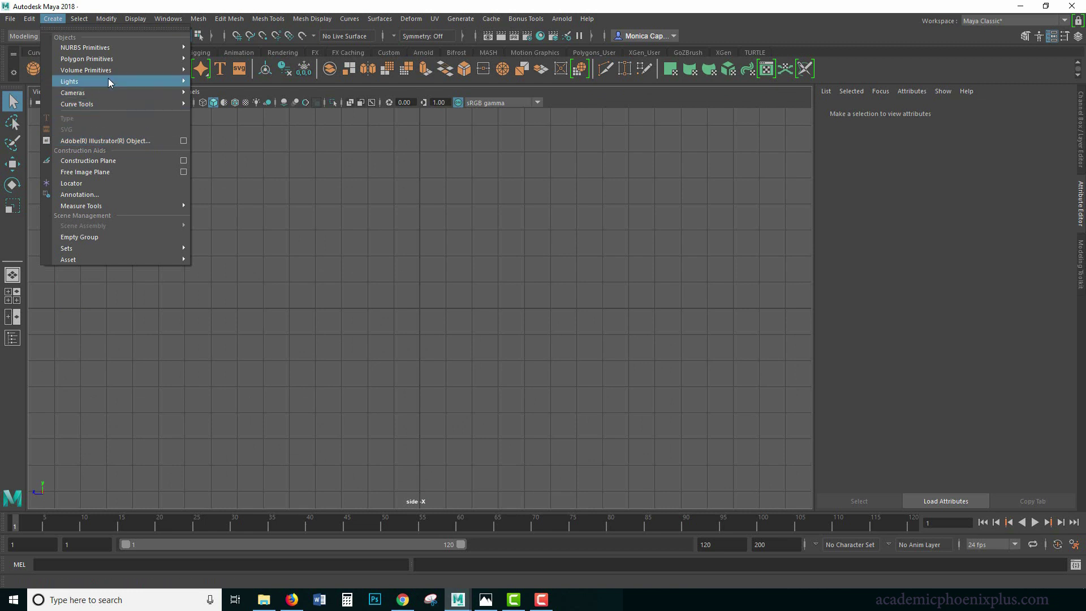
mouse_move(107, 105)
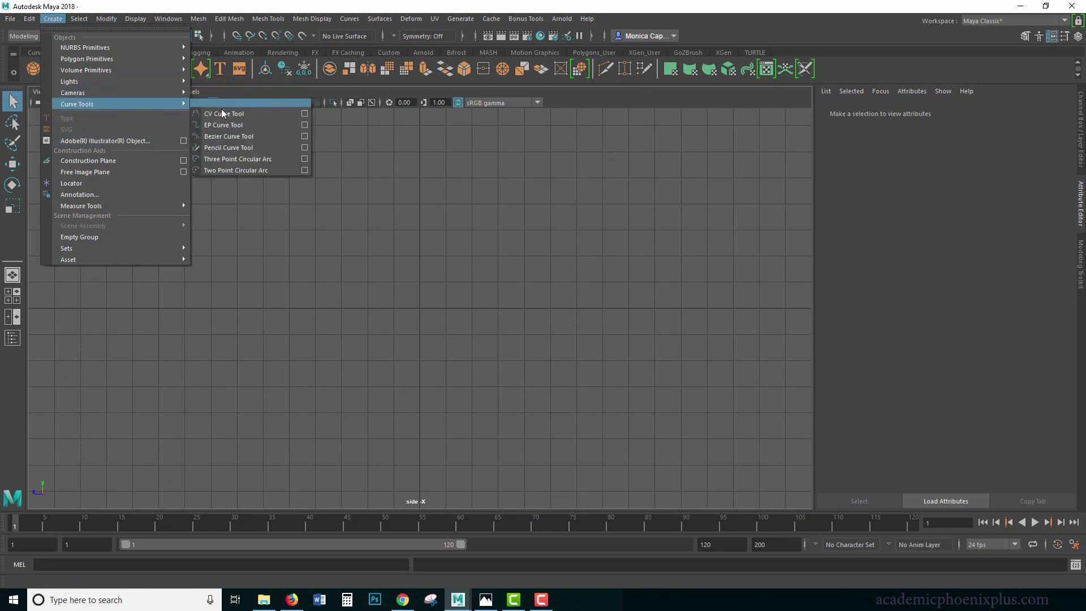
left_click(225, 125)
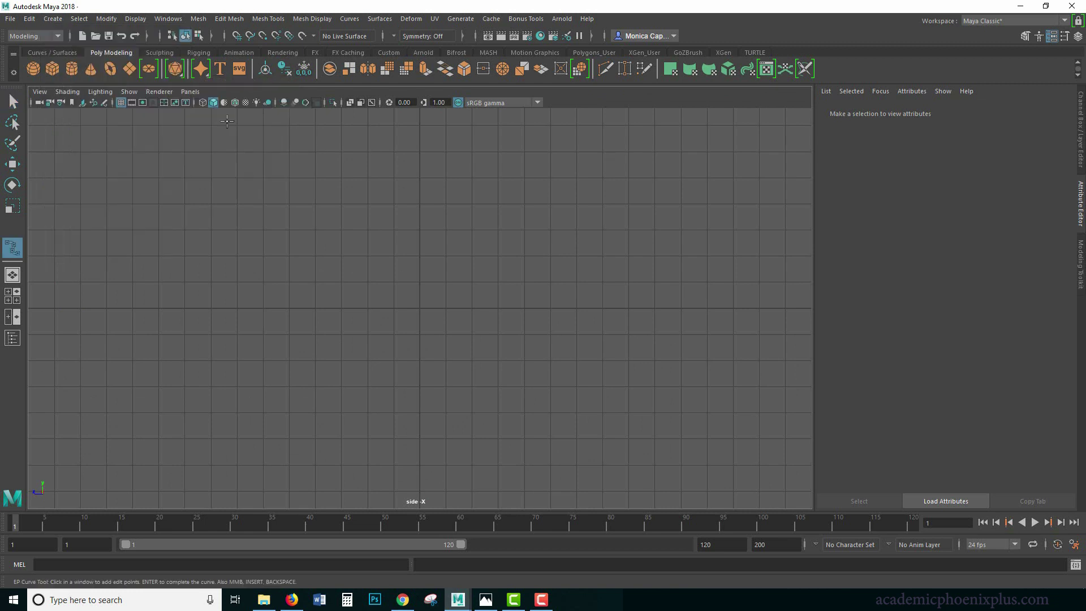
Place curve points from the backrest top down through the seat to its curled front edge.
left_click(266, 149)
left_click(274, 205)
left_click_drag(292, 237, 303, 304)
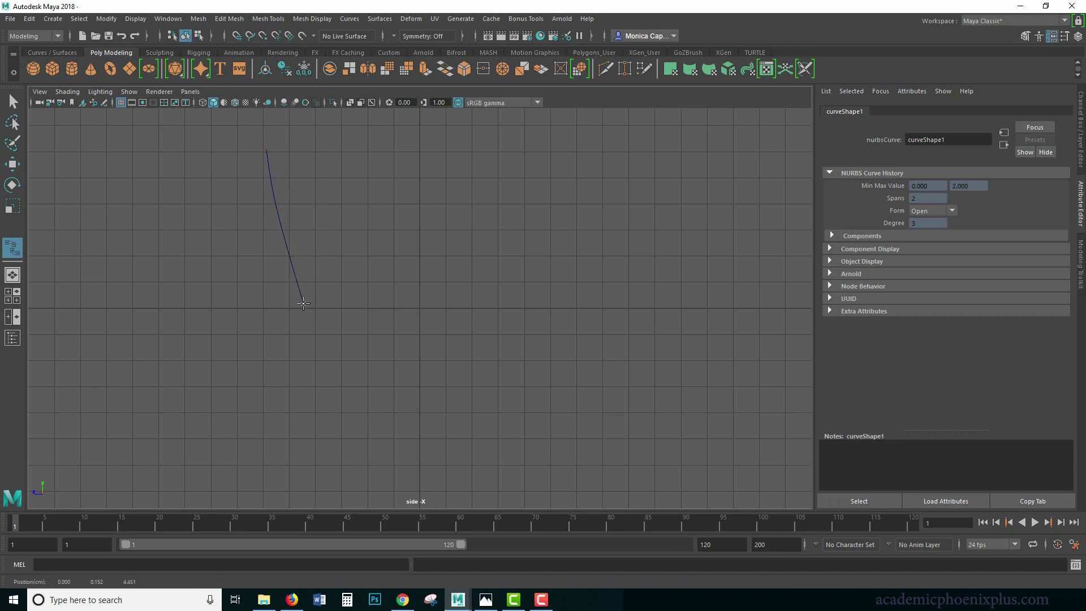
left_click(311, 321)
left_click(341, 324)
left_click(375, 325)
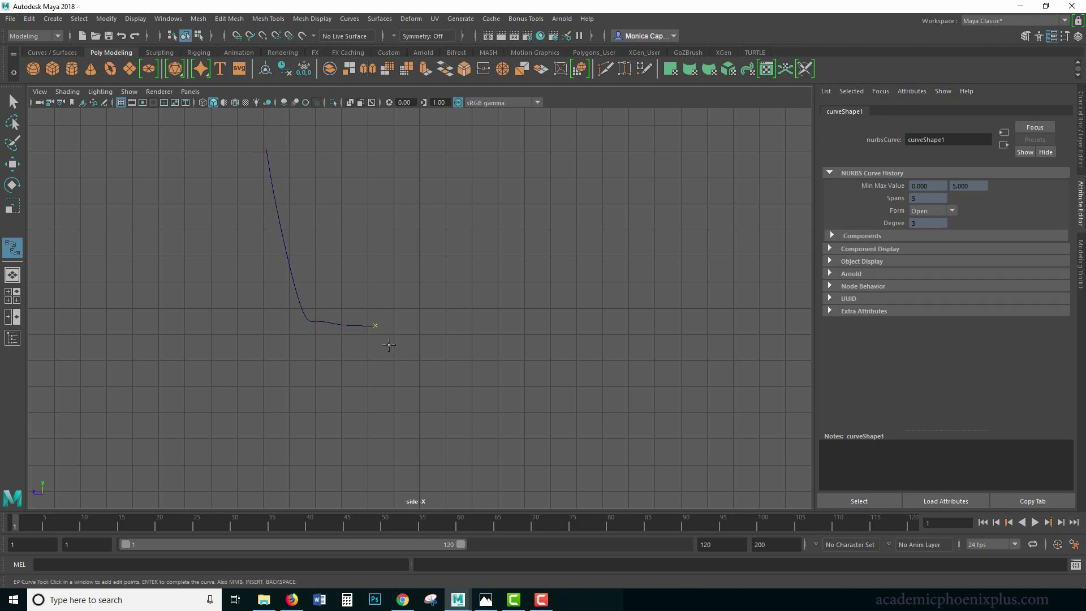
left_click(469, 329)
left_click(536, 322)
left_click(598, 339)
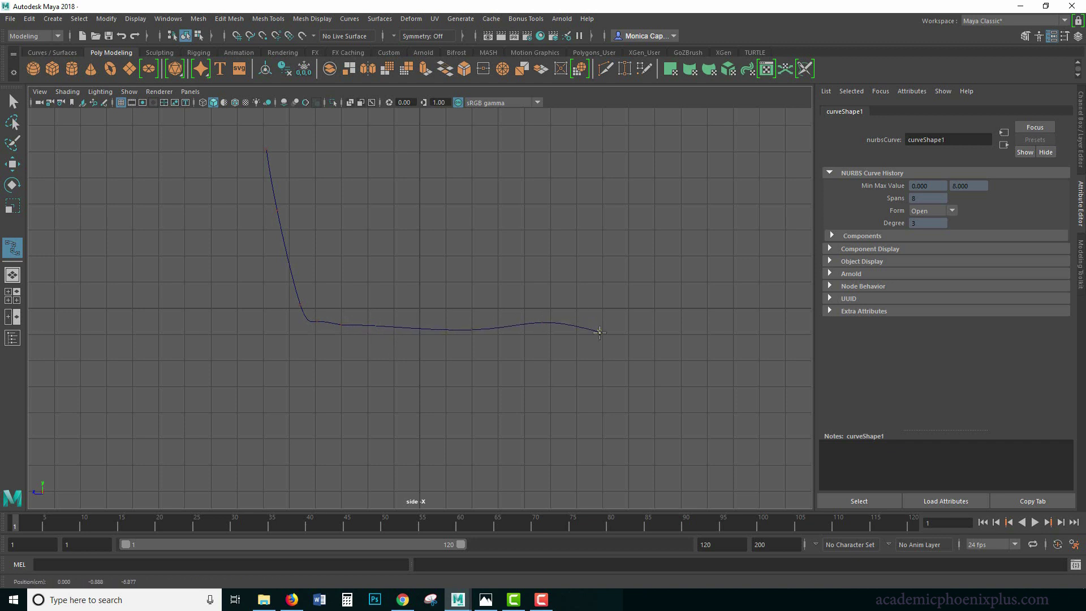
Continue the curve back under the seat down to the chair's foot and finish it.
left_click(566, 358)
left_click(543, 365)
left_click(520, 371)
left_click(483, 378)
left_click(453, 384)
left_click(384, 403)
left_click(348, 423)
left_click(328, 454)
left_click(304, 465)
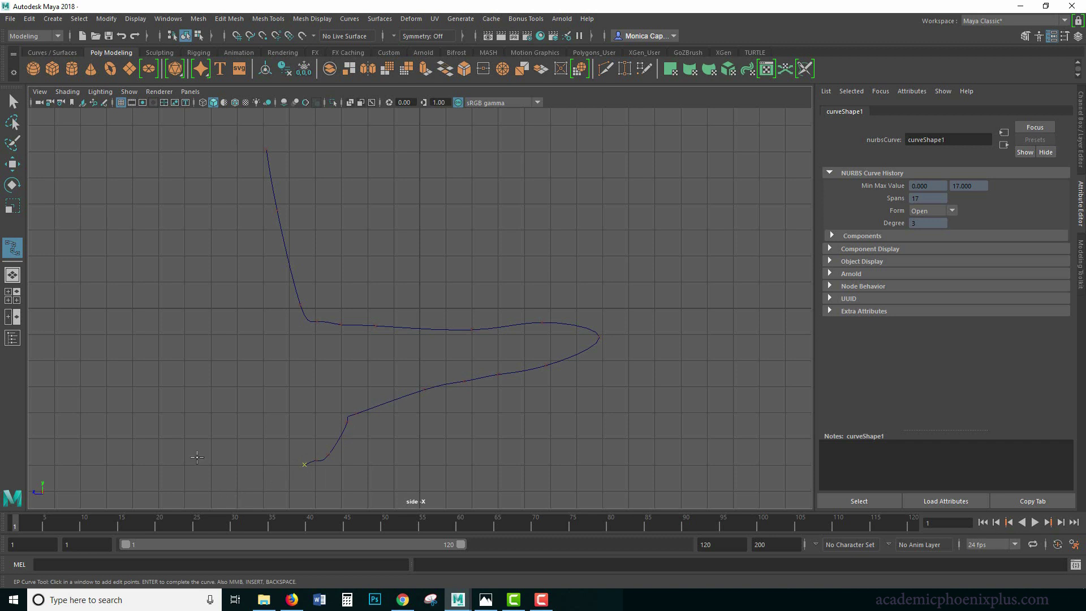
key("Return")
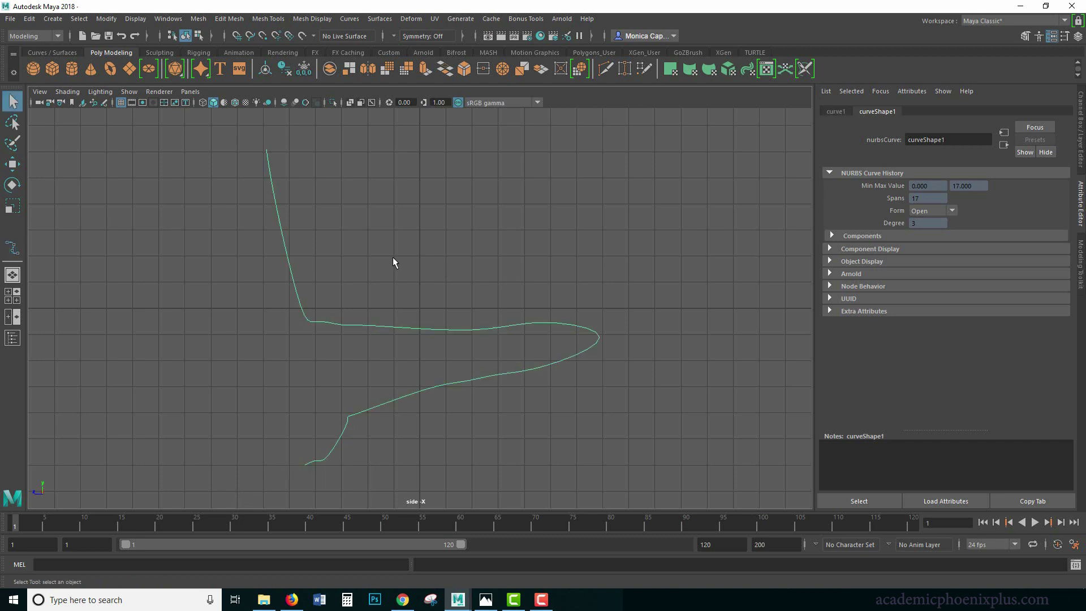
In CV mode, tighten the front loop vertex and round the backrest-to-seat corner.
right_click_drag(338, 320, 646, 334)
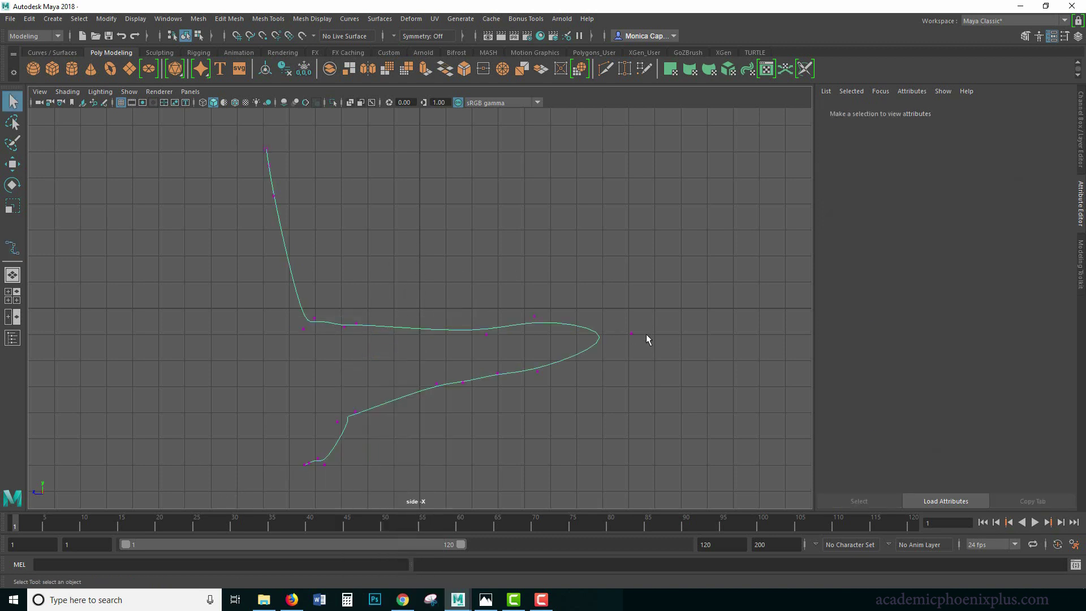
left_click(631, 333)
key("w")
left_click_drag(634, 332, 582, 336)
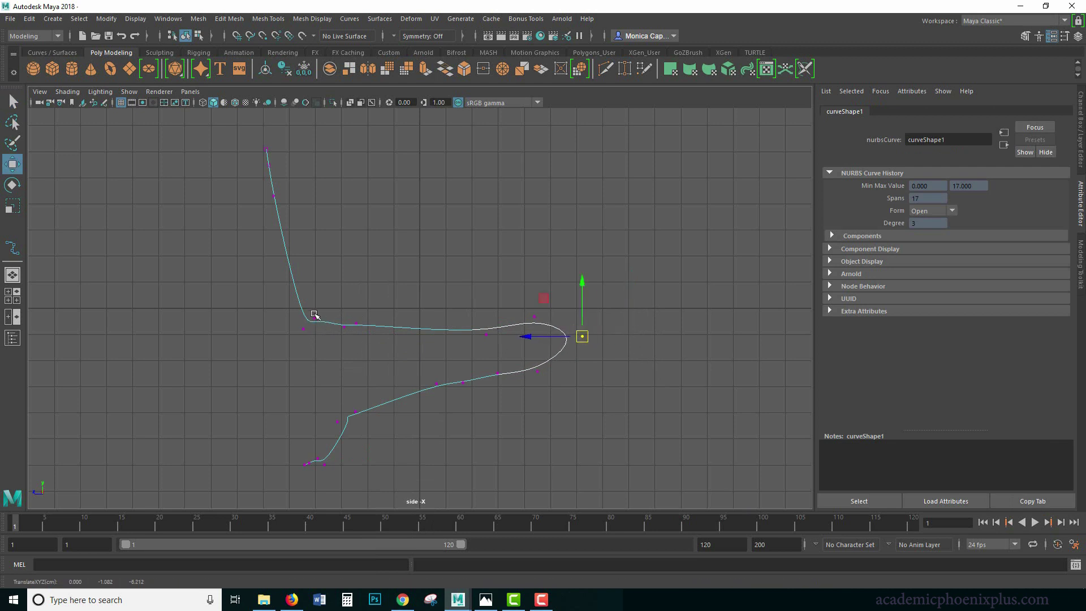
left_click(315, 318)
mouse_move(315, 317)
left_mouse_down()
mouse_move(311, 327)
mouse_move(296, 322)
left_mouse_up()
left_click(303, 328)
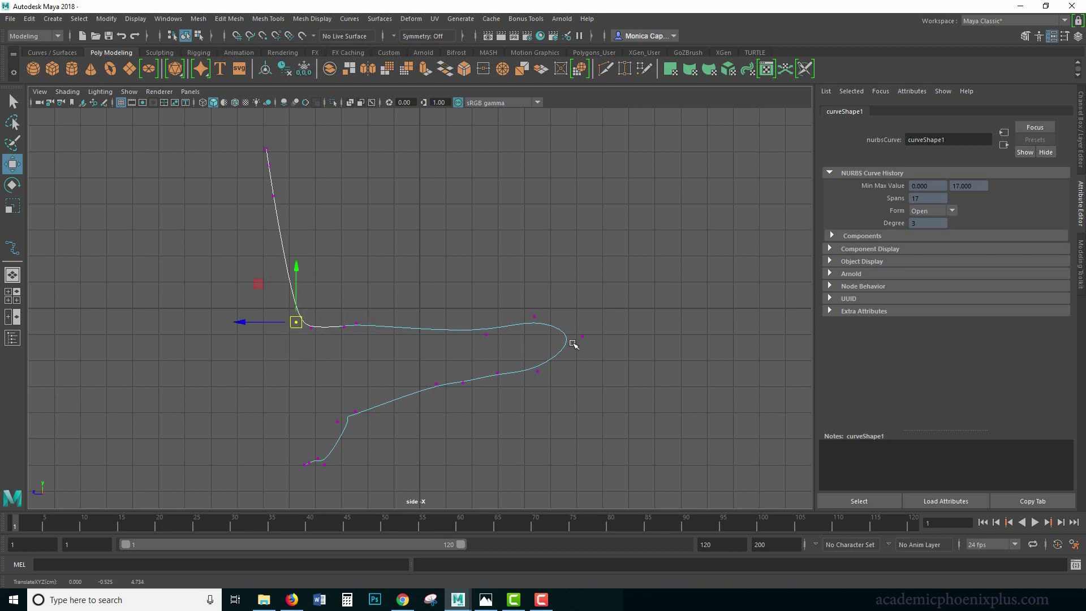
Raise a vertex under the seat and scale the front loop's vertices narrower.
left_click_drag(460, 308, 497, 347)
left_click_drag(486, 282, 485, 271)
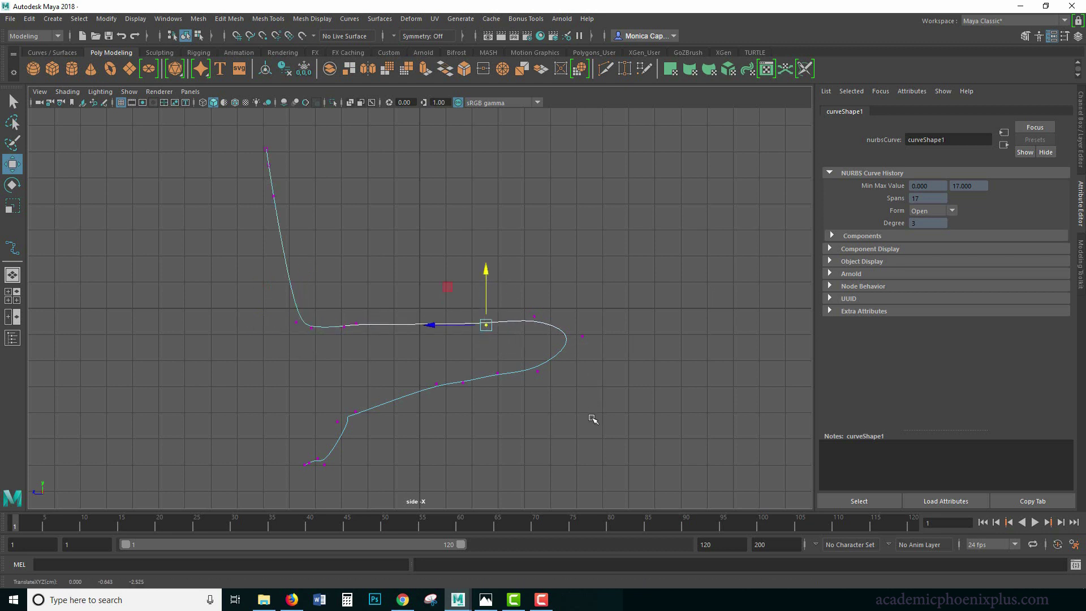
left_click_drag(609, 428, 404, 265)
key("r")
left_click_drag(456, 351, 433, 351)
key("w")
left_click(357, 339)
Slide a seat vertex right and reshape the lower curve and the base end vertex.
left_click_drag(352, 310, 381, 328)
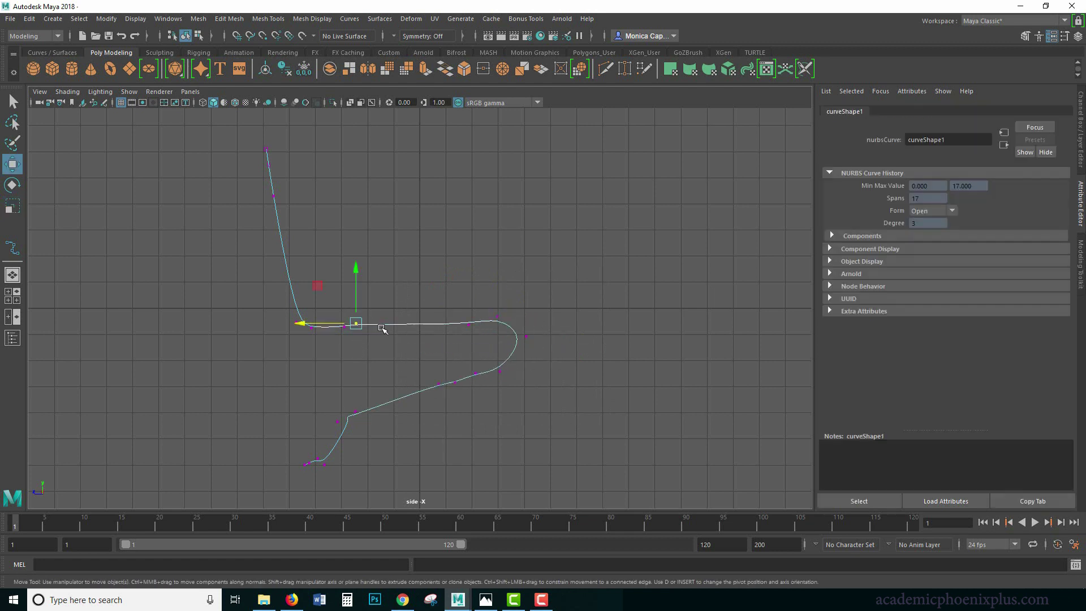
middle_click_drag(382, 329, 409, 329)
left_click(335, 422)
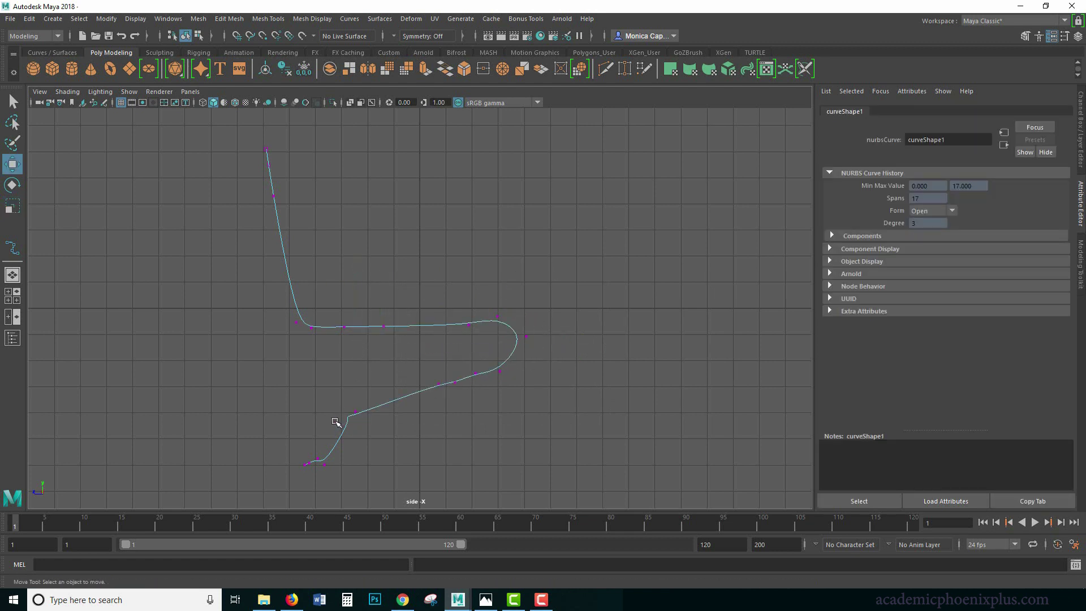
left_click(337, 421)
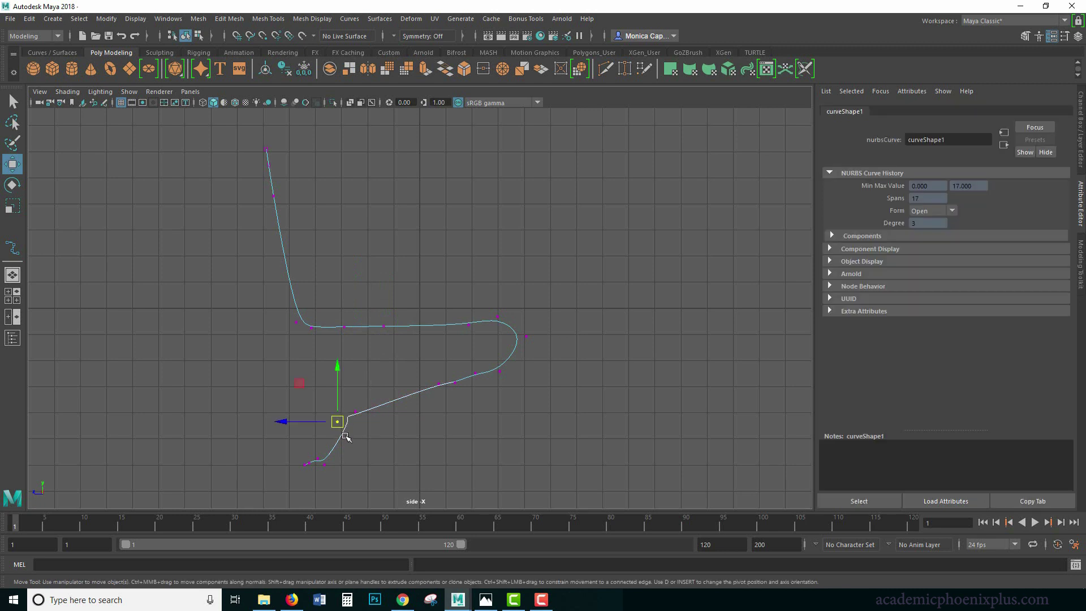
middle_click_drag(346, 443, 358, 409)
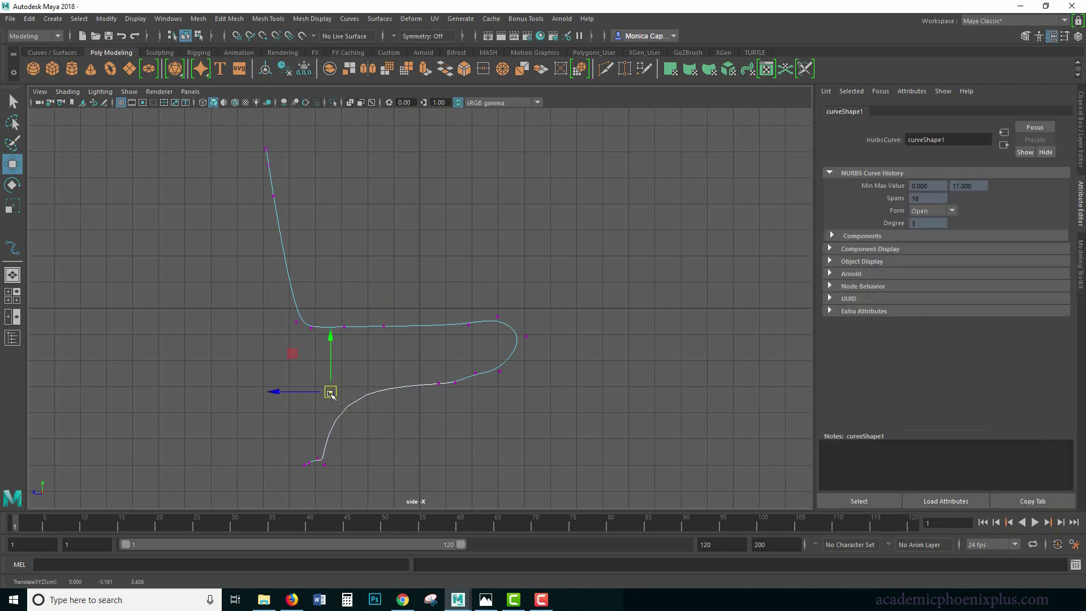
left_click(325, 463)
mouse_move(326, 462)
left_mouse_down()
mouse_move(321, 432)
mouse_move(288, 449)
mouse_move(310, 451)
left_mouse_up()
left_click(333, 480)
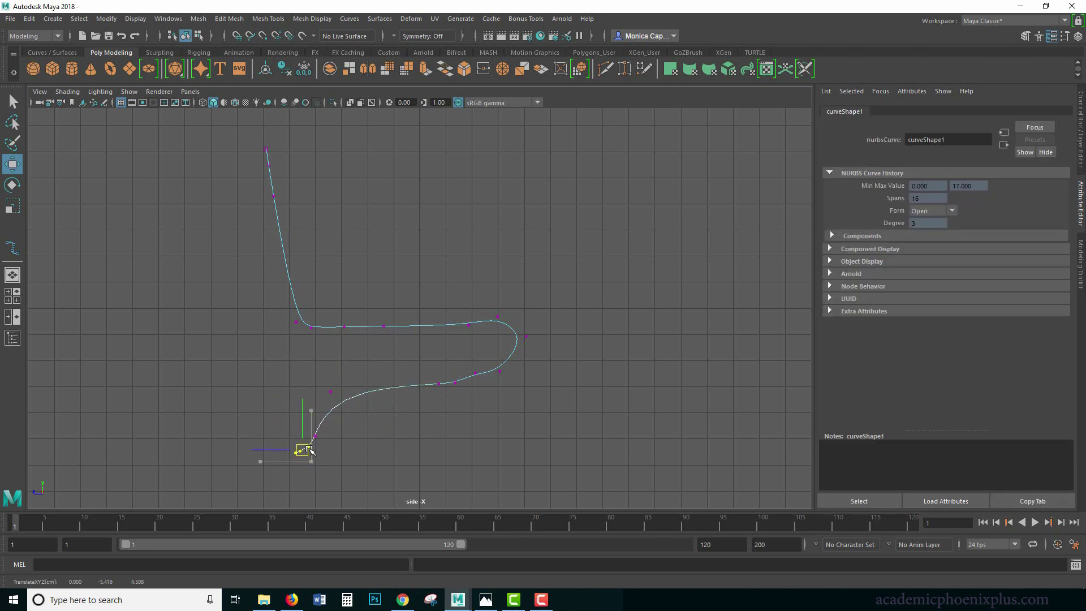
left_click(301, 469)
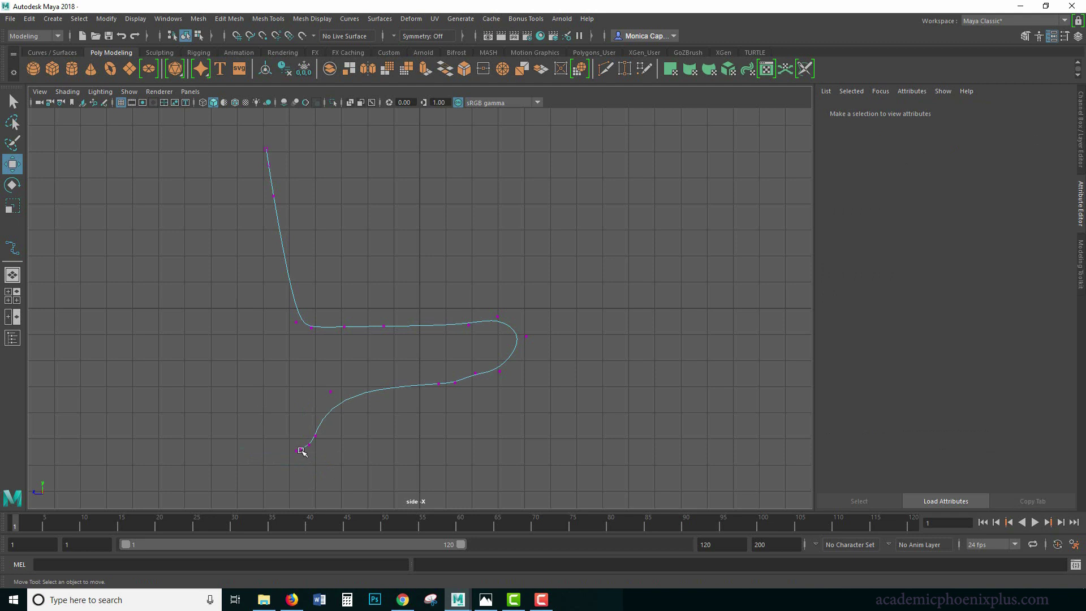
Delete the extra vertex on the lower bend and scale the front bend narrower.
left_click_drag(425, 371, 516, 381)
key("Delete")
left_click(515, 387)
left_click_drag(553, 405, 420, 296)
key("r")
mouse_move(430, 351)
left_mouse_down()
mouse_move(443, 350)
mouse_move(410, 352)
left_mouse_up()
key("w")
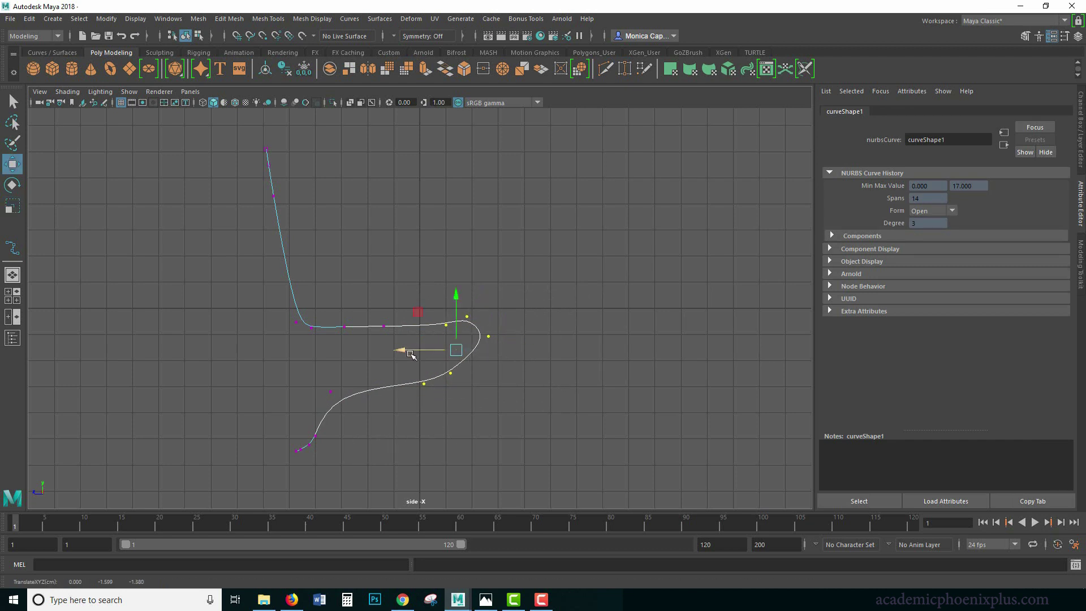
Return to object mode and view the curve in the perspective panel, undoing an accidental vertical move.
right_click_drag(362, 324, 474, 300)
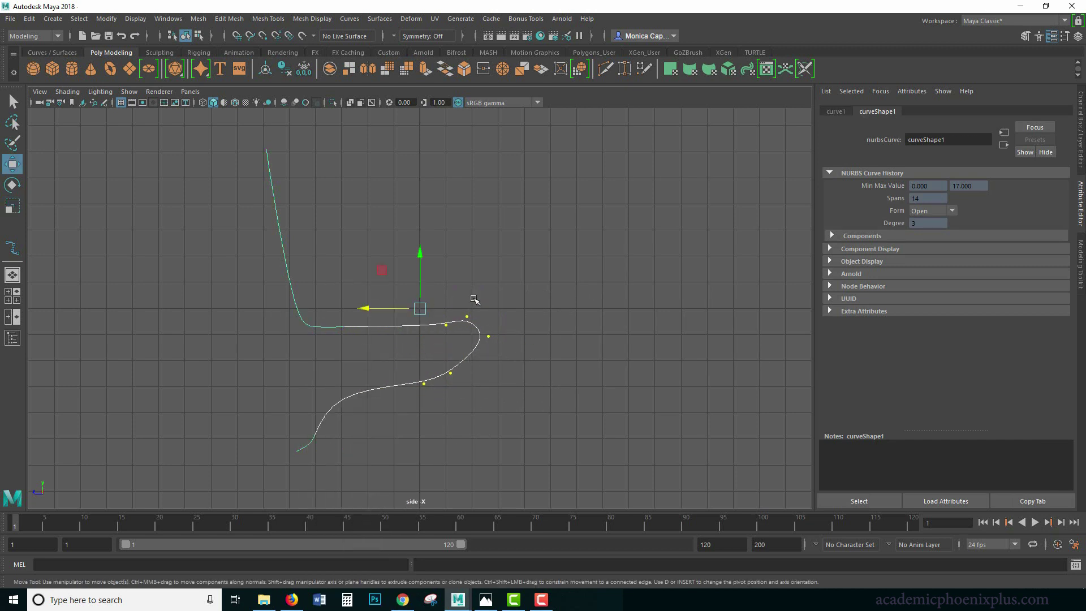
key("space")
key("space")
left_click_drag(577, 287, 426, 185, "alt")
key("ctrl+z")
Lift the profile curve above the grid, duplicate it, and move the copy sideways in X.
right_click_drag(398, 317, 445, 304)
left_click(507, 397)
left_click(404, 318)
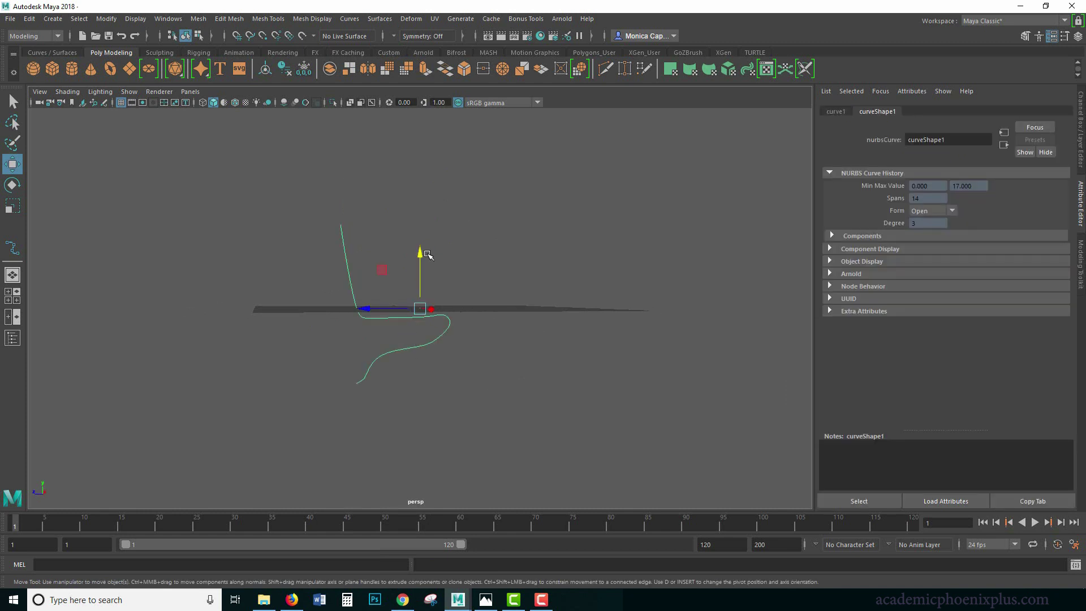
left_click_drag(428, 254, 490, 235)
key("ctrl+d")
left_click_drag(365, 231, 451, 226)
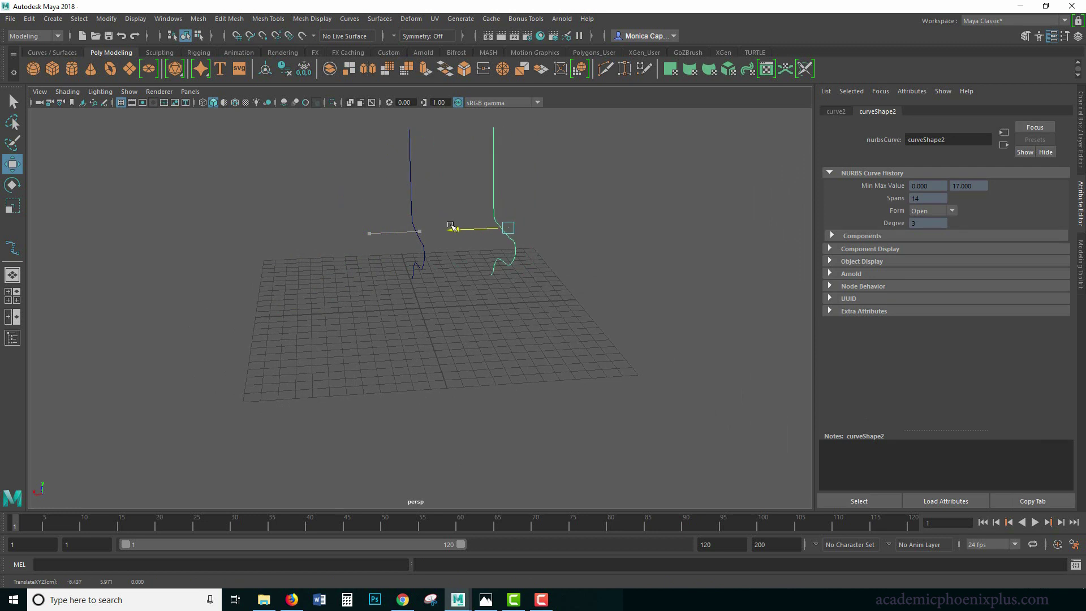
Loft the two profile curves into the loftedSurface1 chair surface and orbit to inspect it.
left_click(426, 262)
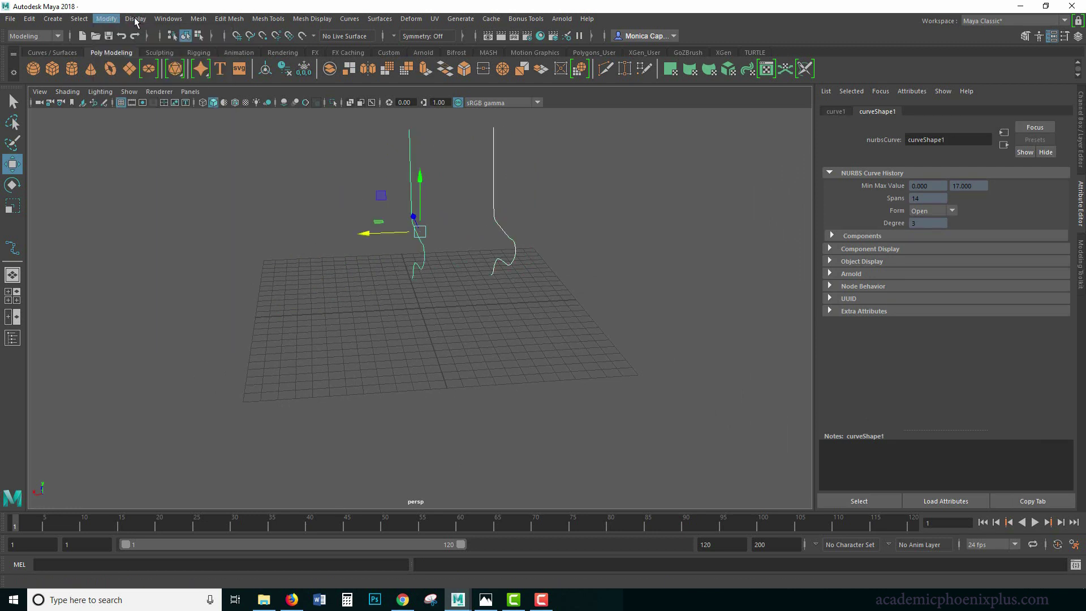
left_click(201, 19)
left_click(54, 52)
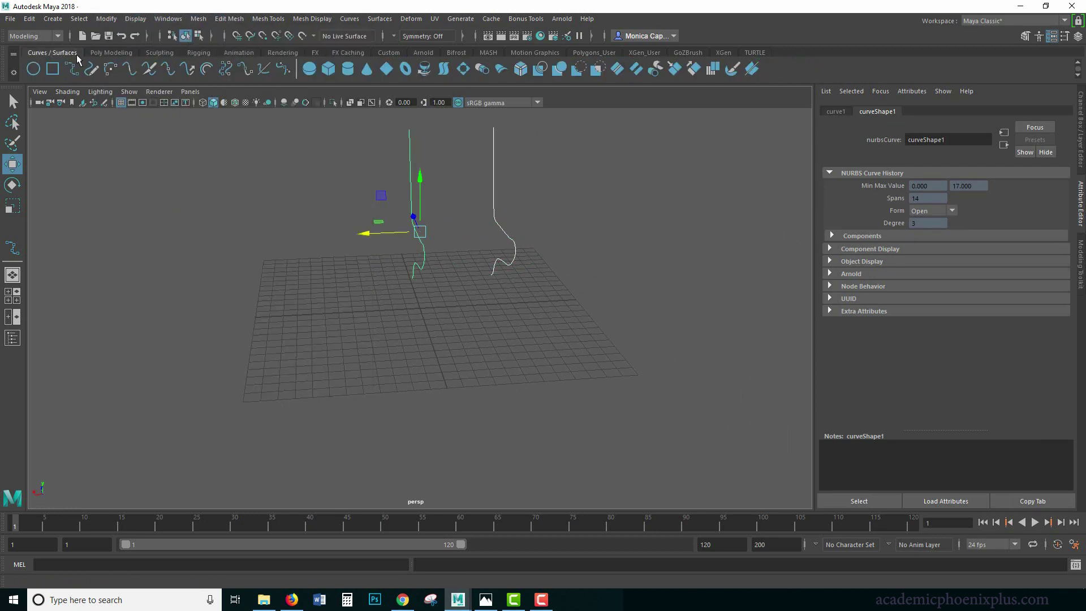
left_click(444, 70)
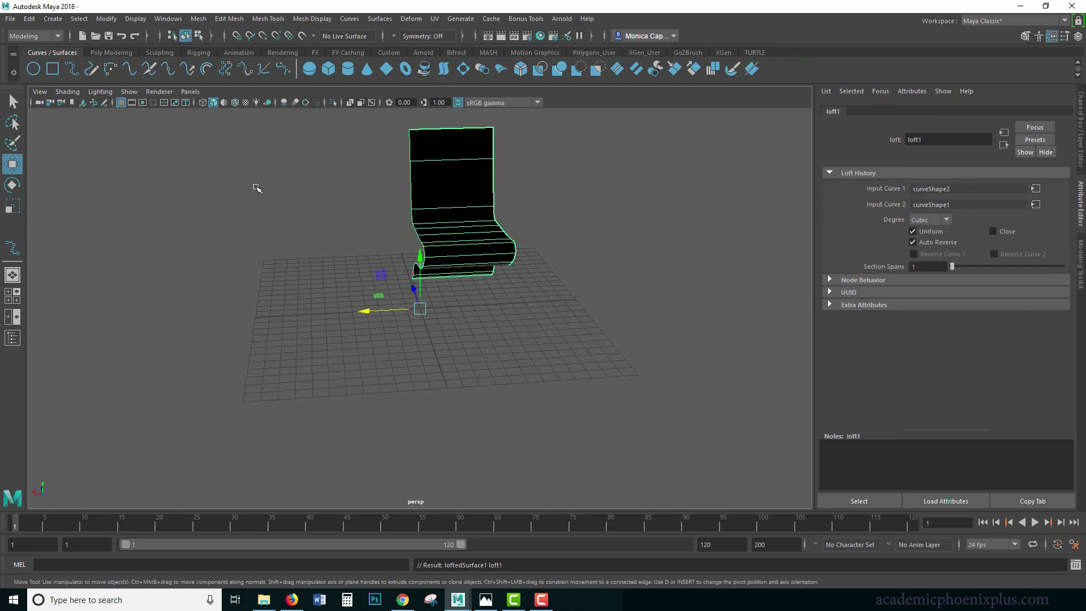
left_click_drag(260, 188, 615, 315, "alt")
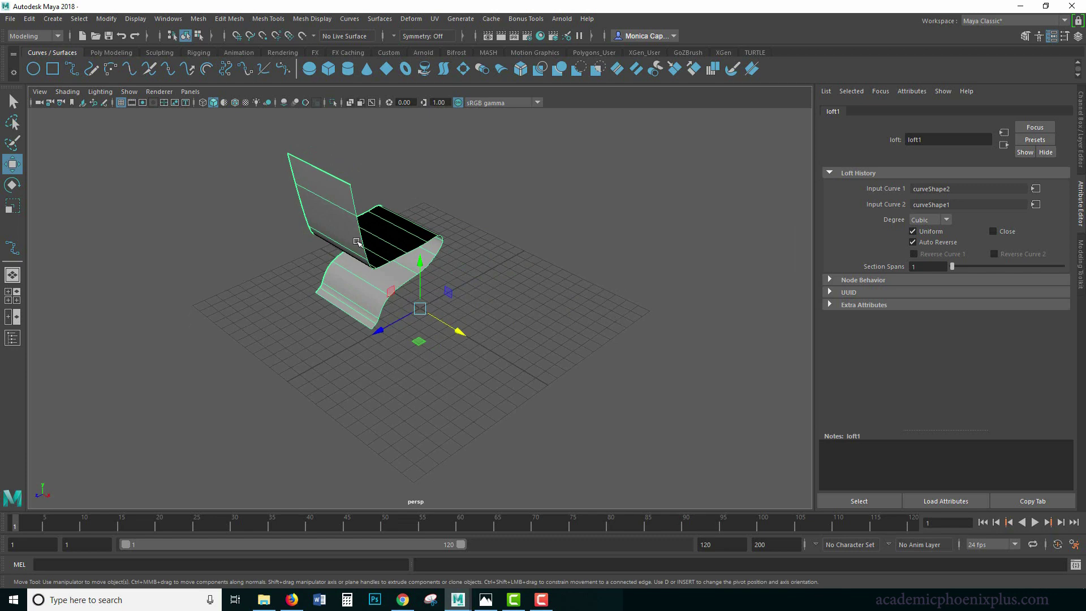
left_click(368, 220)
left_click_drag(368, 221, 235, 165, "alt")
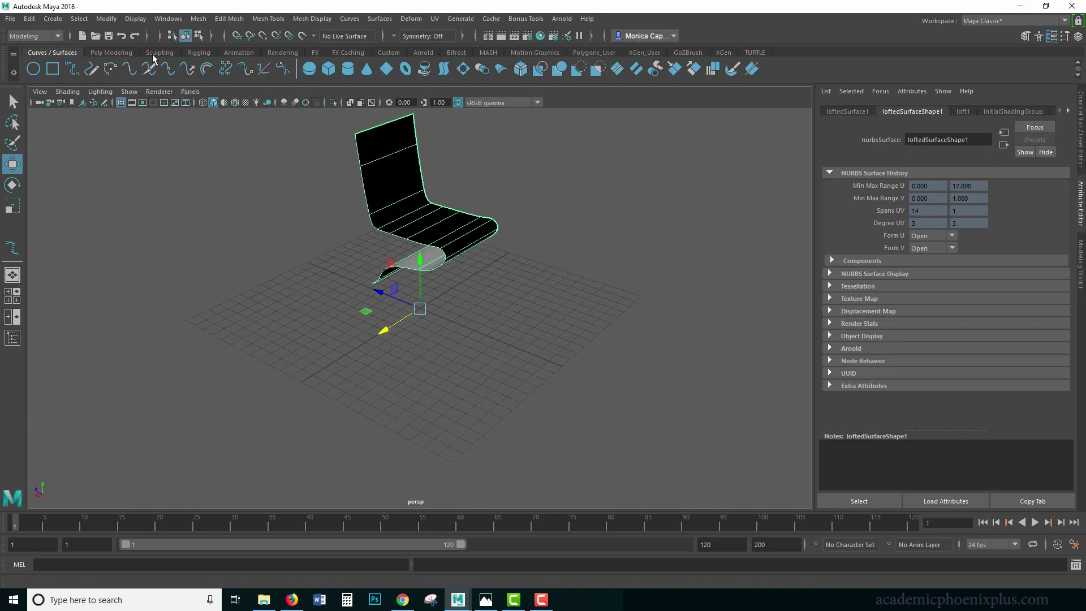
left_click(106, 19)
Convert the lofted surface to polygons using Control points and move the mesh aside along Z.
mouse_move(186, 293)
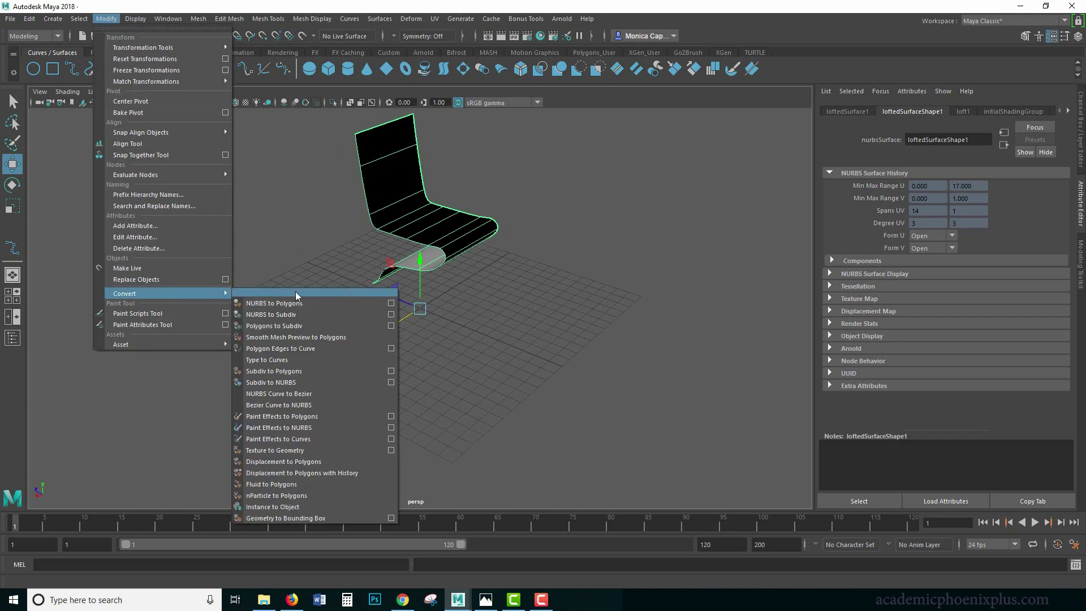
left_click(391, 303)
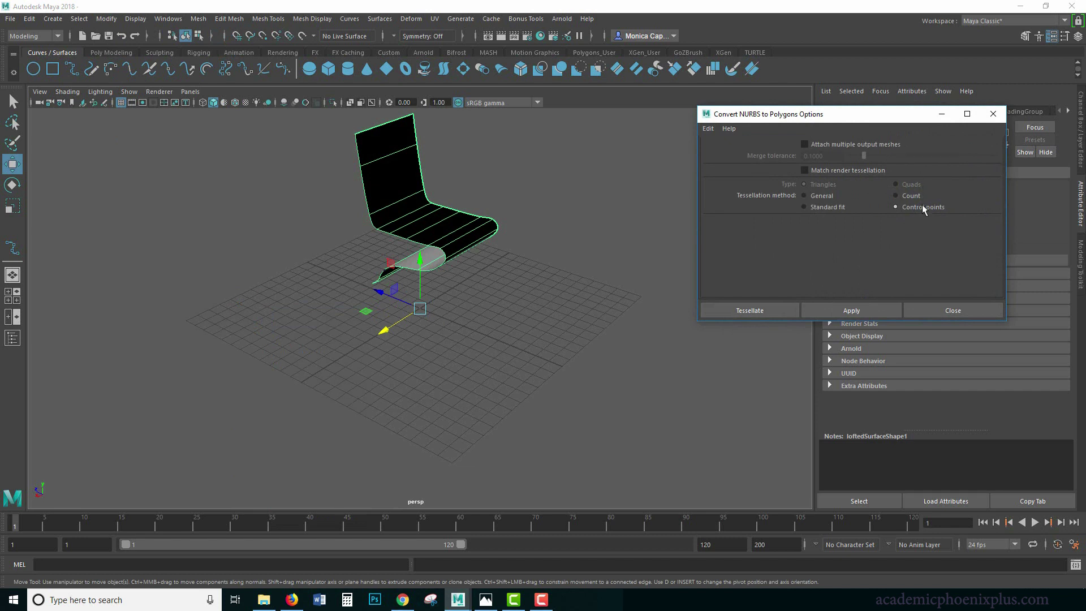
left_click(750, 311)
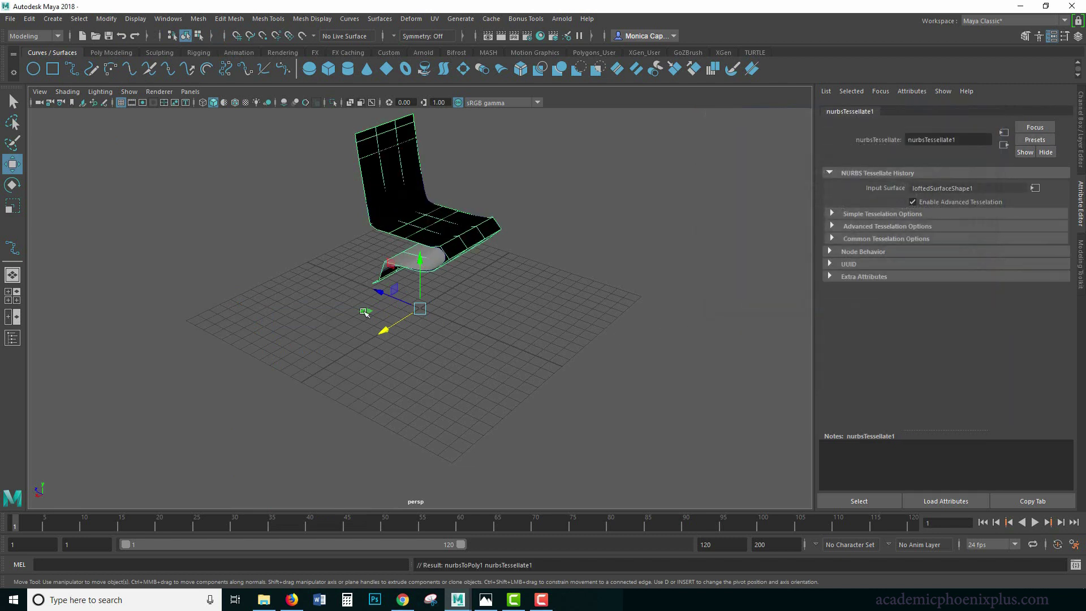
left_click_drag(381, 293, 528, 344)
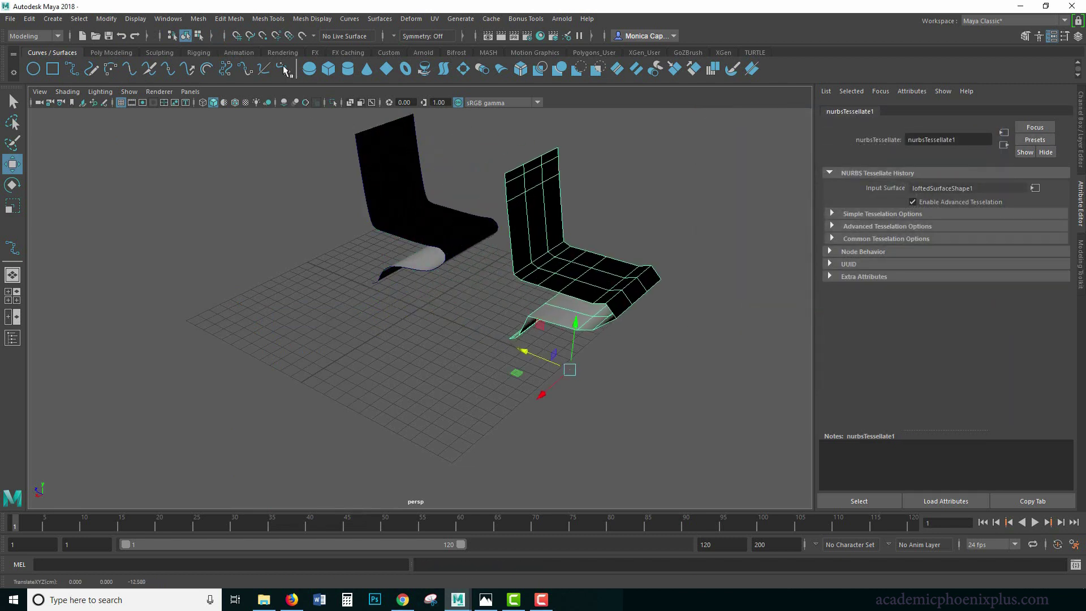
left_click(271, 20)
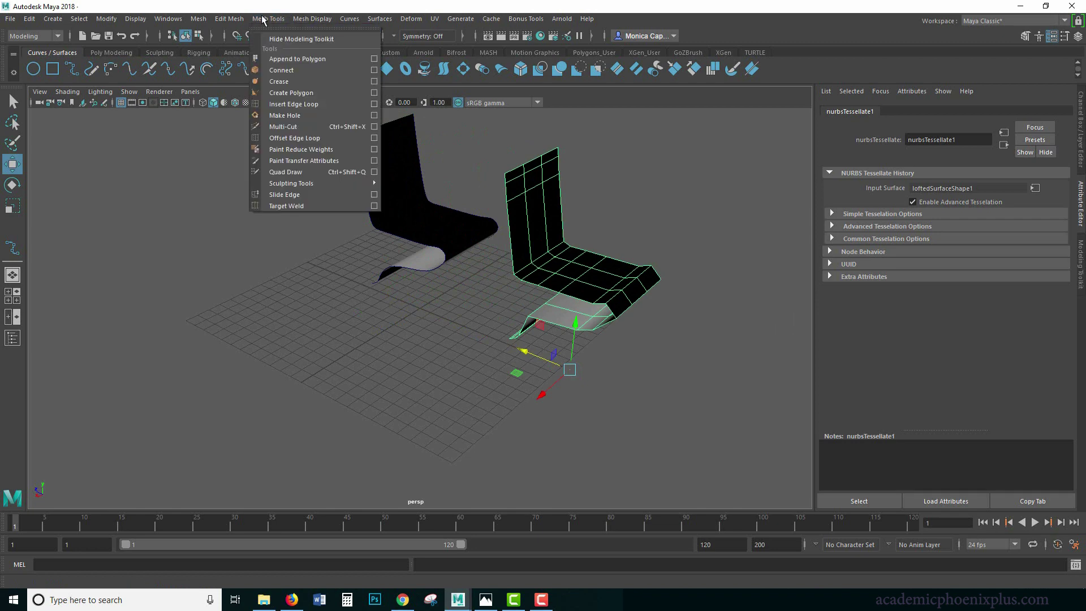
left_click(249, 20)
left_click(199, 19)
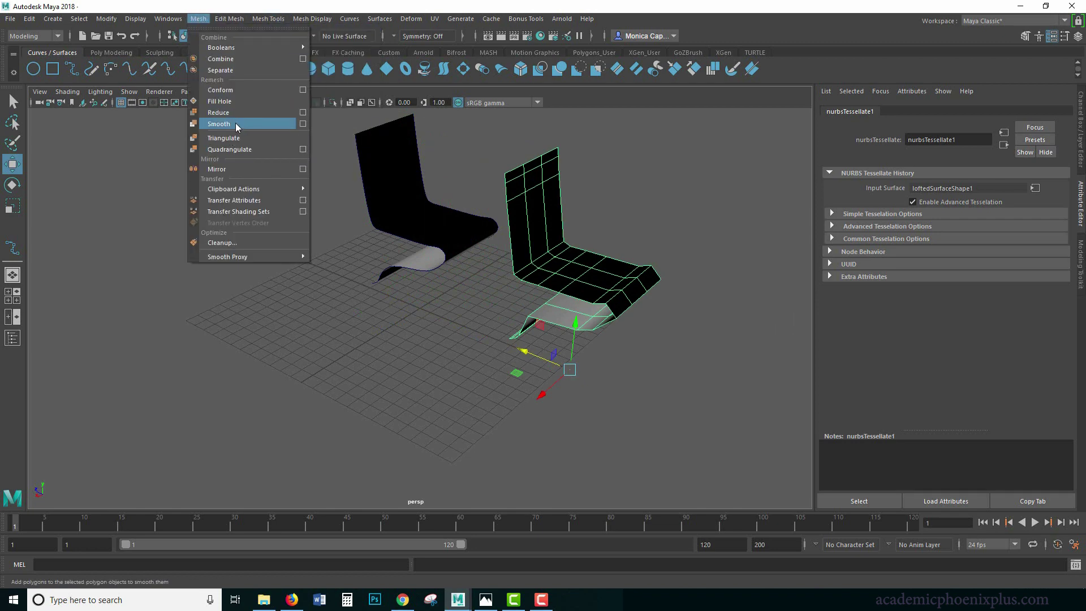
left_click(235, 123)
left_click(650, 351)
mouse_move(650, 351)
left_mouse_down("alt")
mouse_move(577, 320)
mouse_move(715, 325)
mouse_move(645, 349)
left_mouse_up("alt")
left_click(558, 347)
left_click_drag(558, 347, 603, 323, "alt")
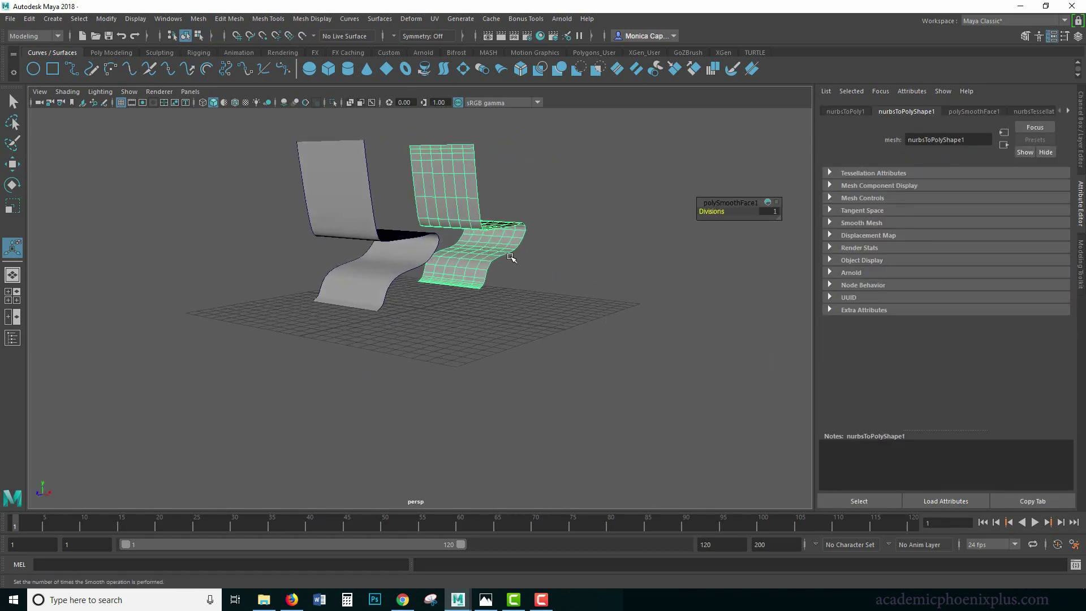
left_click_drag(591, 273, 601, 247, "alt")
left_click(558, 361)
left_click(601, 247)
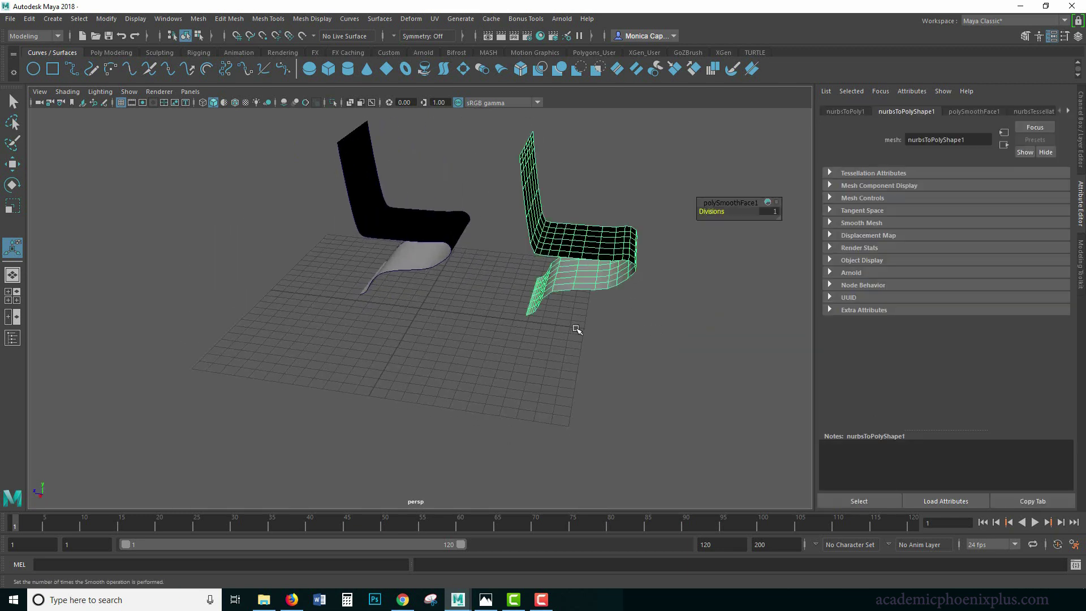
left_click(522, 323)
left_click_drag(521, 322, 604, 334, "alt")
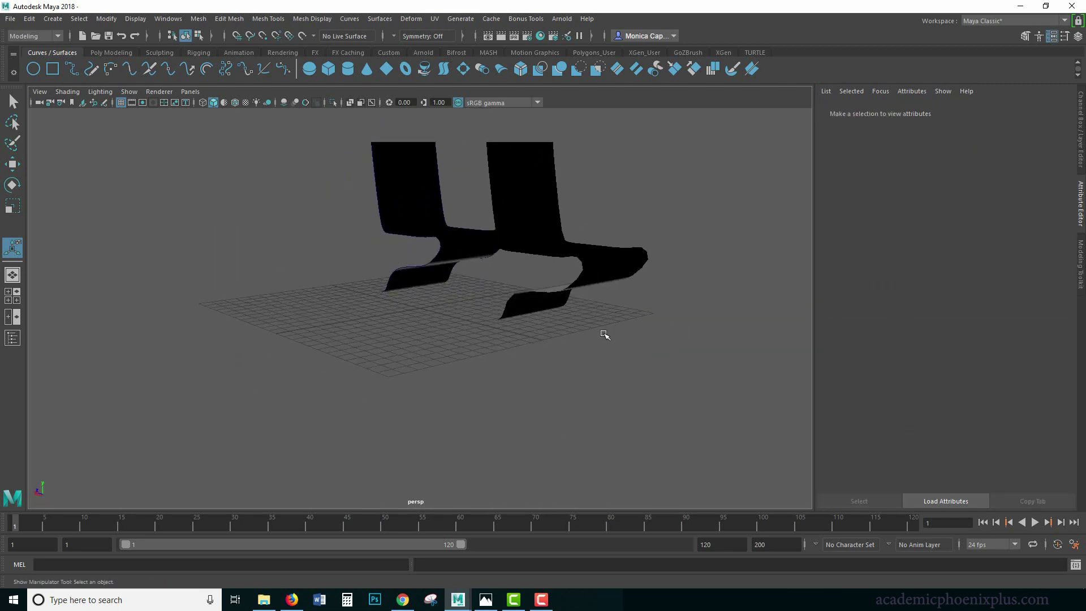
key("ctrl+z")
key("ctrl+z")
key("ctrl+z")
key("ctrl+z")
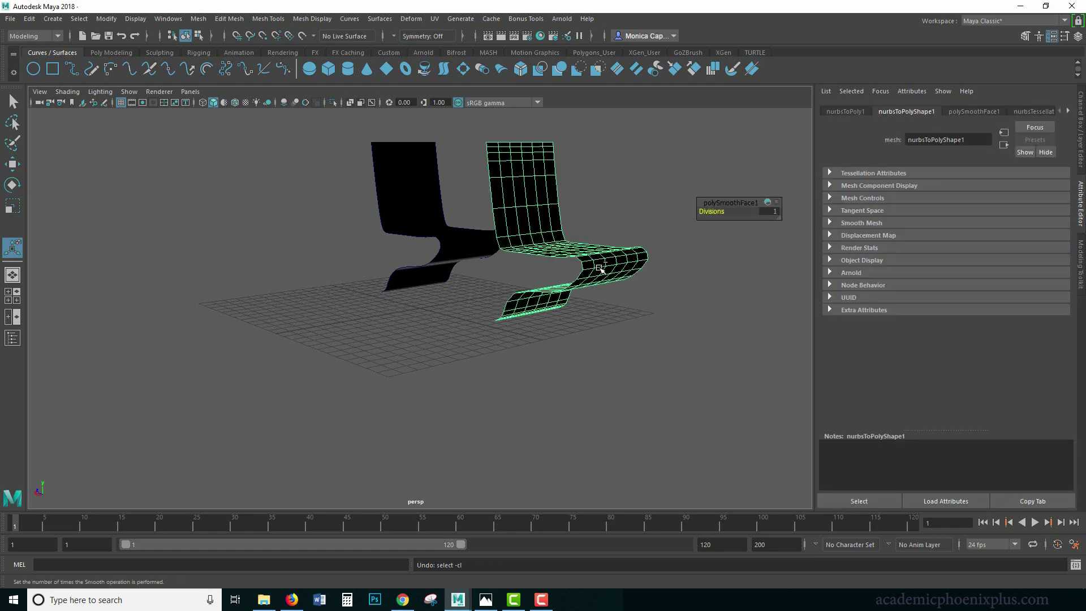
left_click(600, 267)
key("ctrl+z")
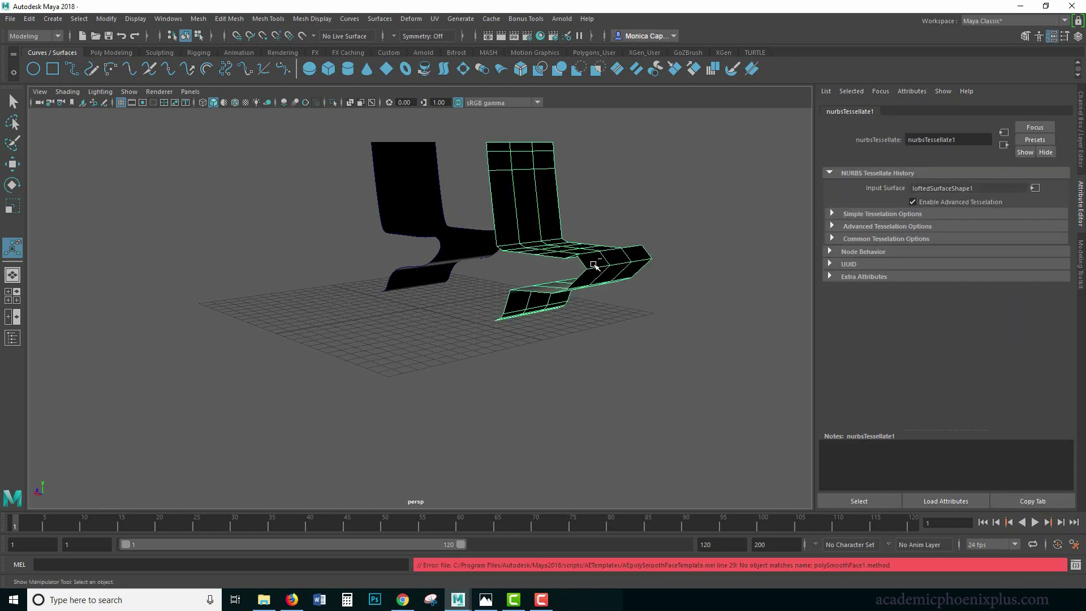
Switch the right polygon chair to face mode and marquee-select all its faces.
left_click(616, 261)
left_click_drag(569, 309, 572, 289, "alt")
right_click_drag(585, 235, 555, 246)
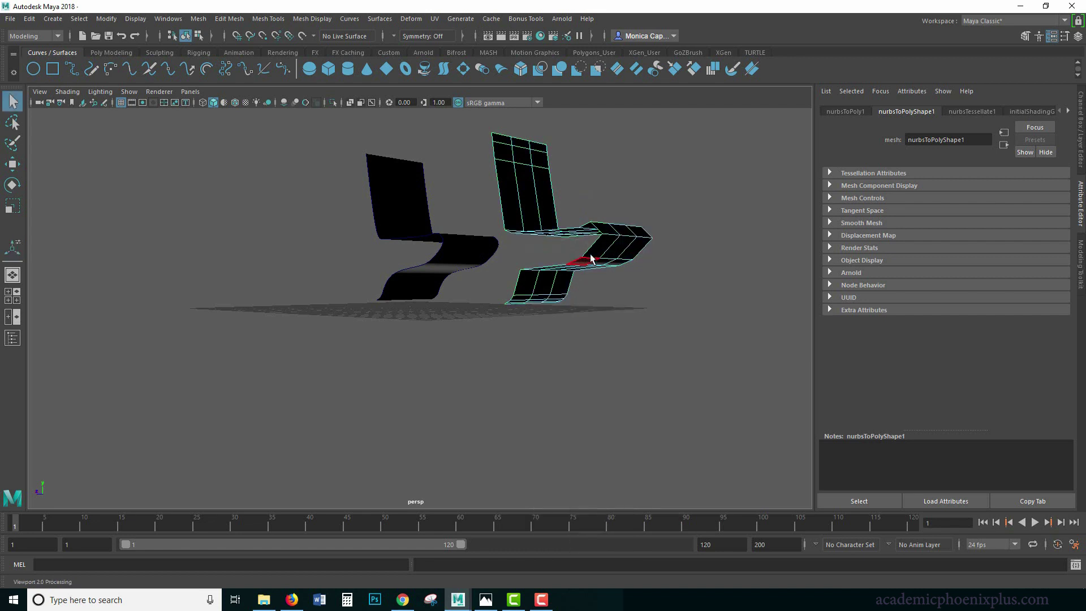
key("q")
left_click_drag(472, 116, 674, 339)
left_click_drag(675, 339, 610, 344, "alt")
Extrude the faces to a Local Translate Z of -0.348, then return to object mode.
key("ctrl+e")
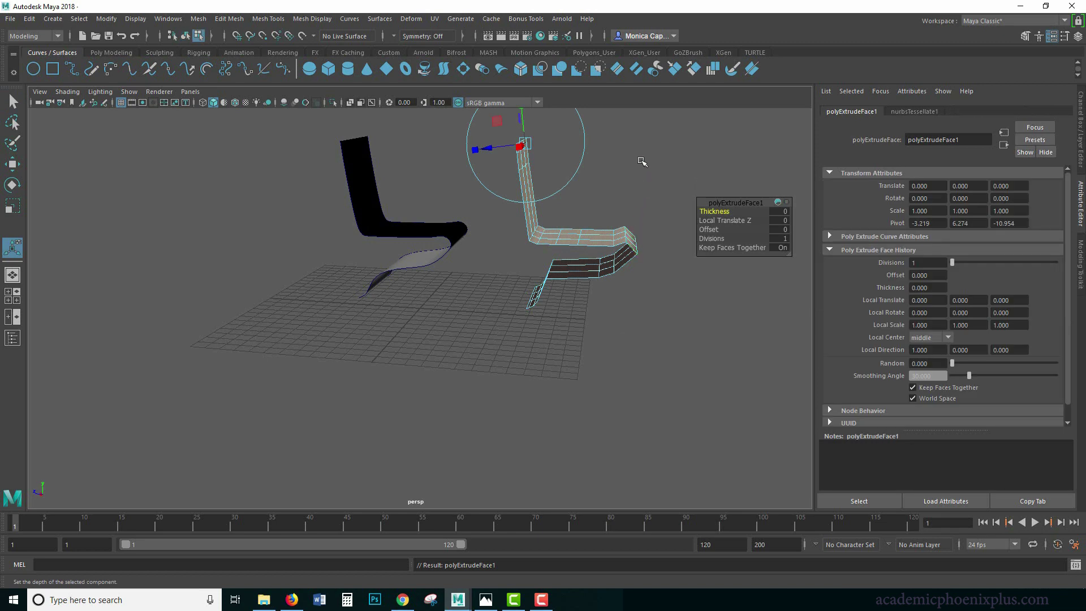
left_click_drag(571, 165, 514, 184, "alt")
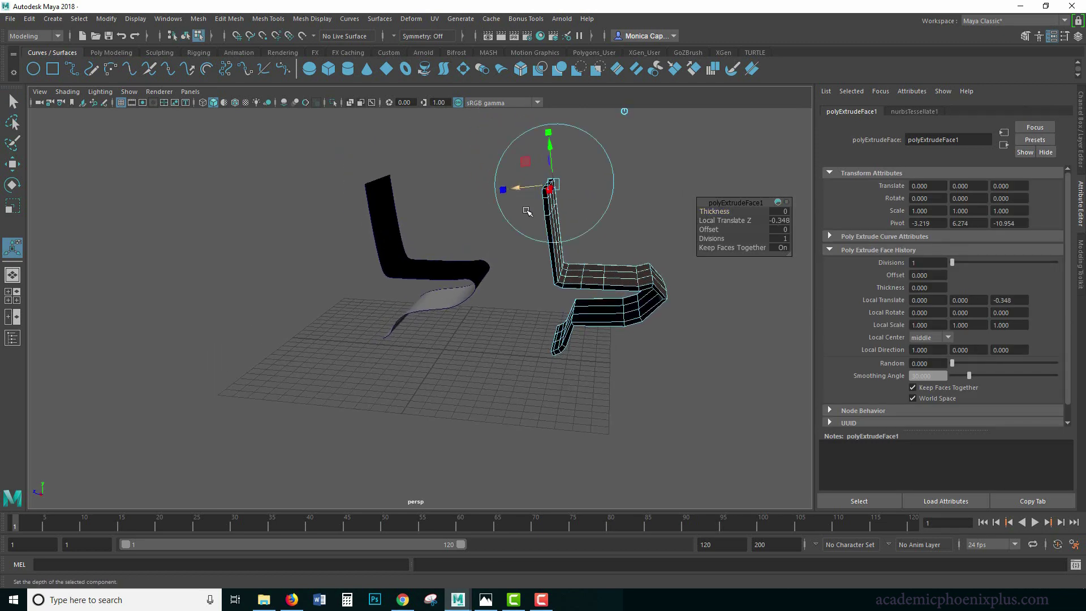
mouse_move(486, 304)
left_mouse_down("alt")
mouse_move(381, 287)
mouse_move(477, 291)
left_mouse_up("alt")
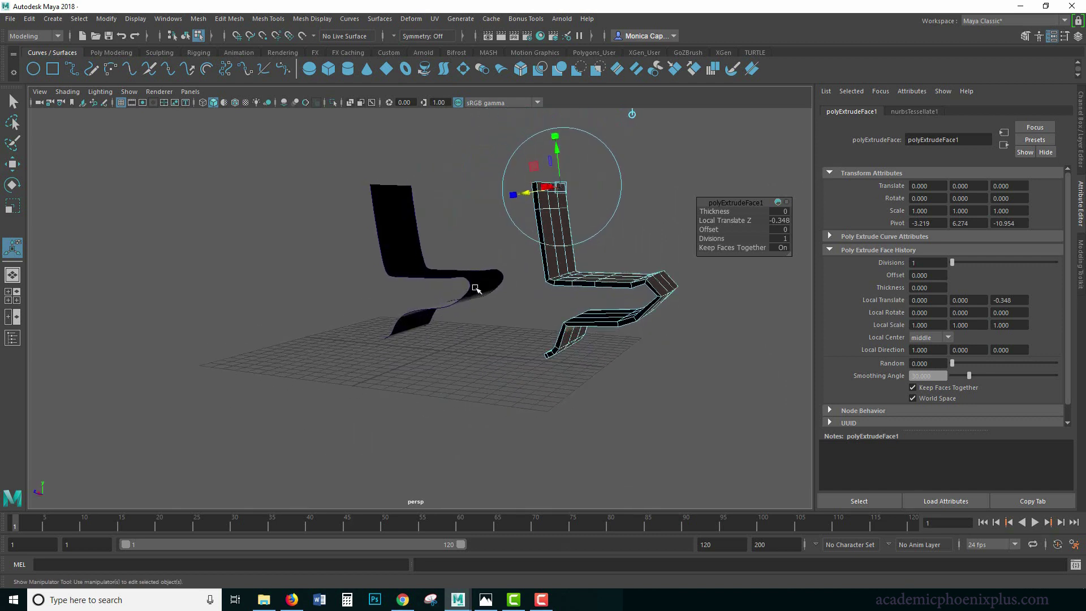
right_click_drag(654, 282, 686, 262)
left_click(650, 353)
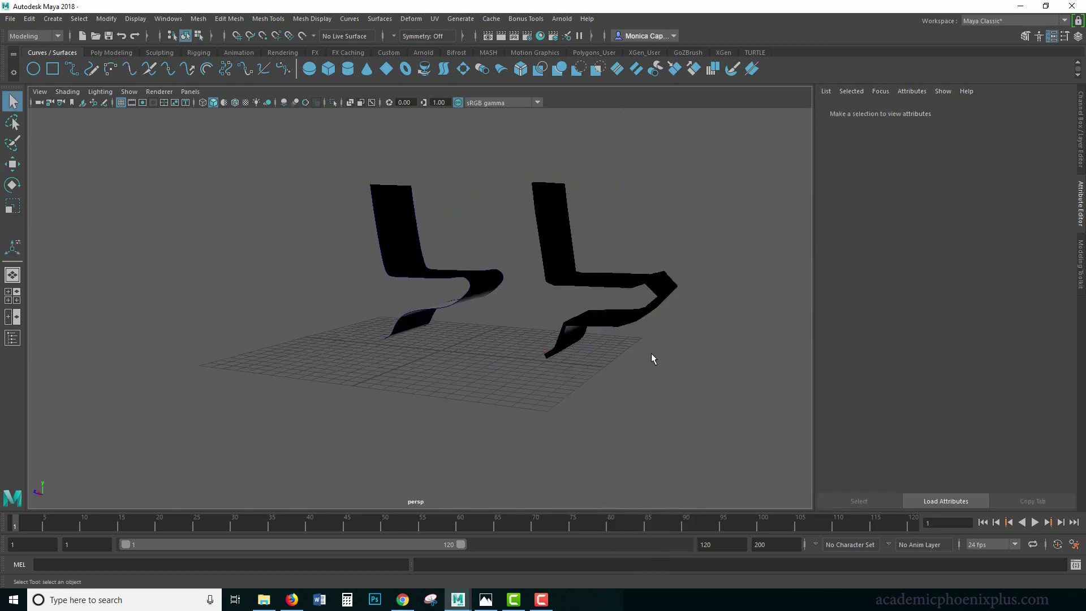
left_click_drag(650, 353, 620, 323, "alt")
left_click(621, 331)
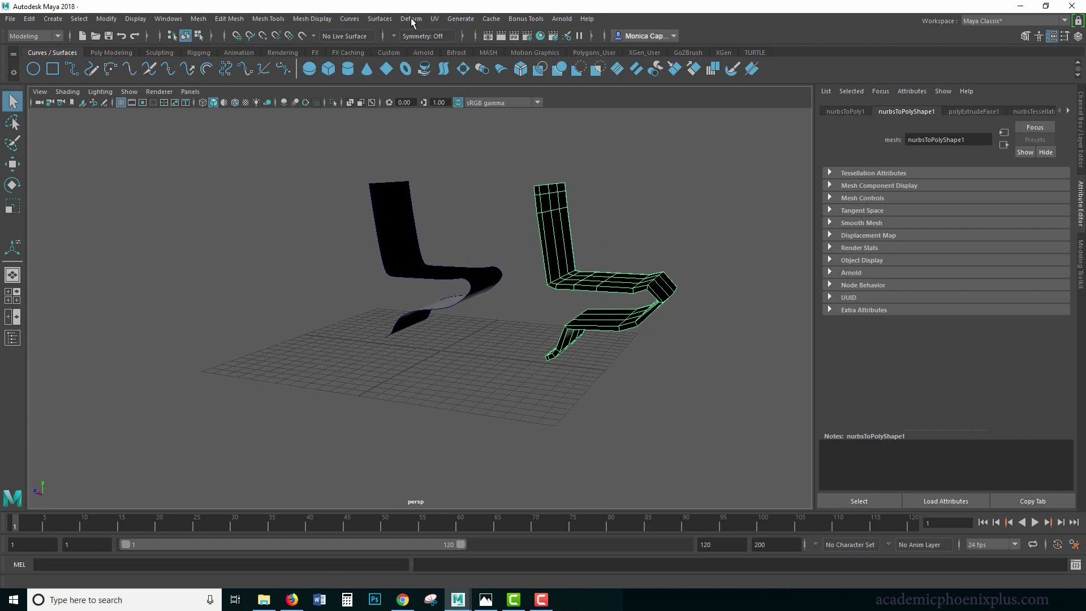
Reverse the polygon chair's normals via Mesh Display > Reverse and orbit around both chairs to check shading.
left_click(319, 21)
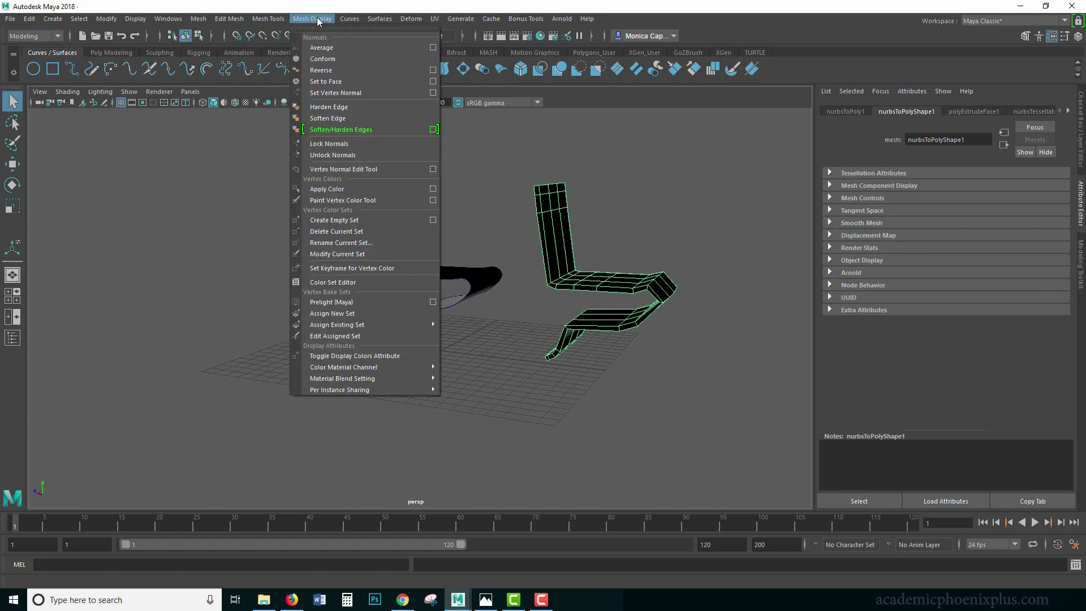
left_click(331, 71)
left_click(643, 384)
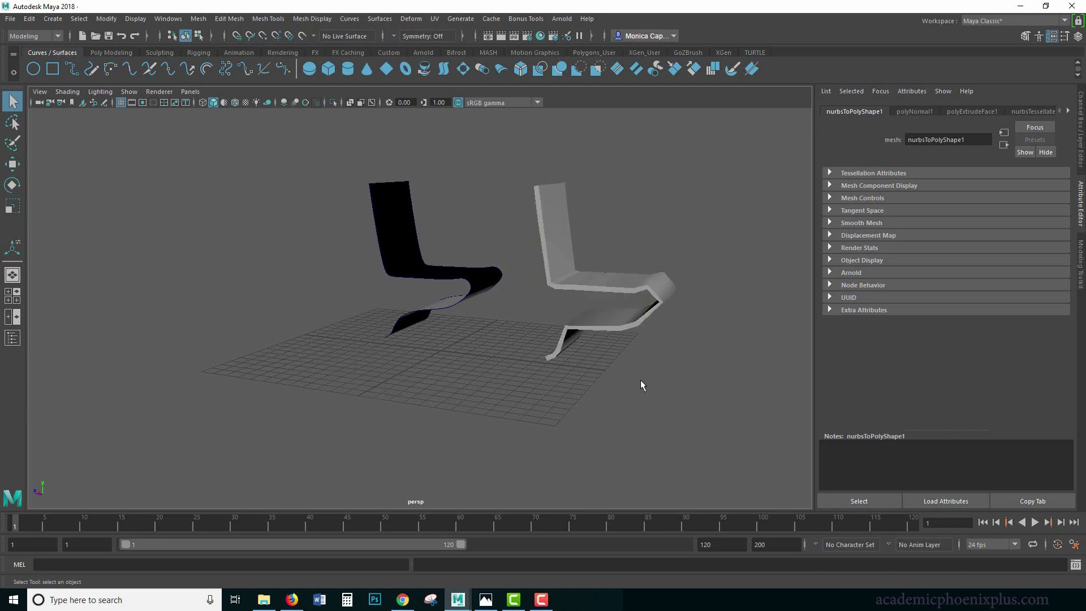
left_click_drag(691, 348, 630, 324, "alt")
left_click(637, 366)
left_click(647, 388)
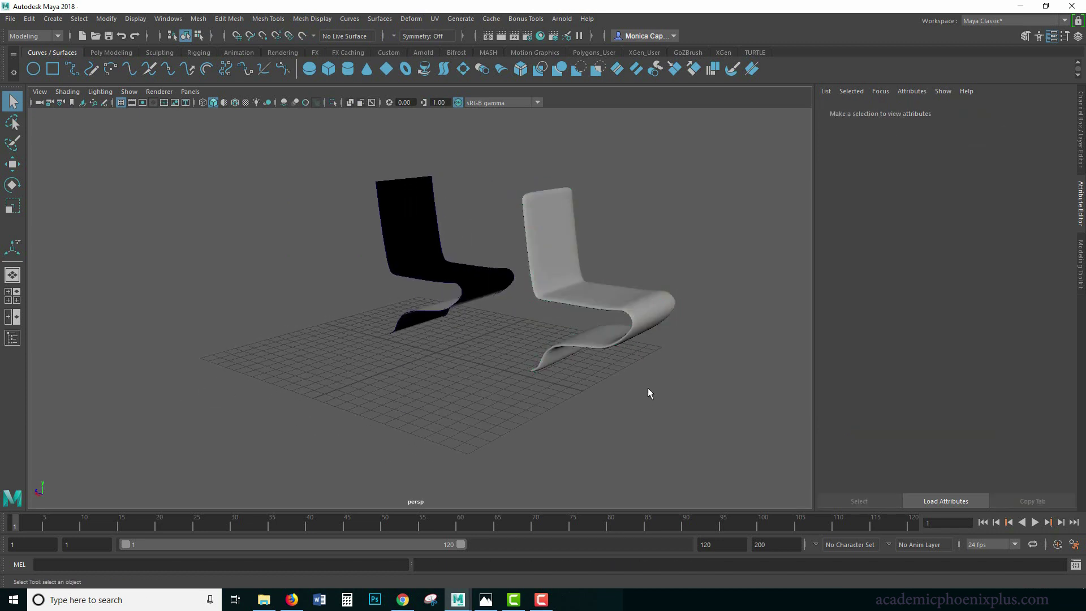
left_click_drag(647, 389, 672, 382, "alt")
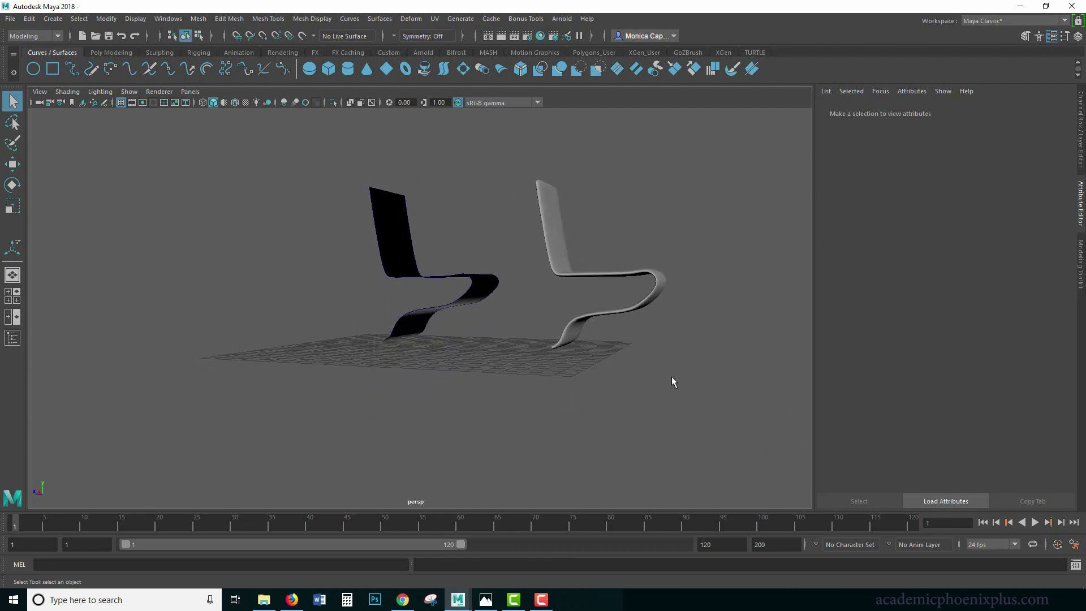
left_click(647, 297)
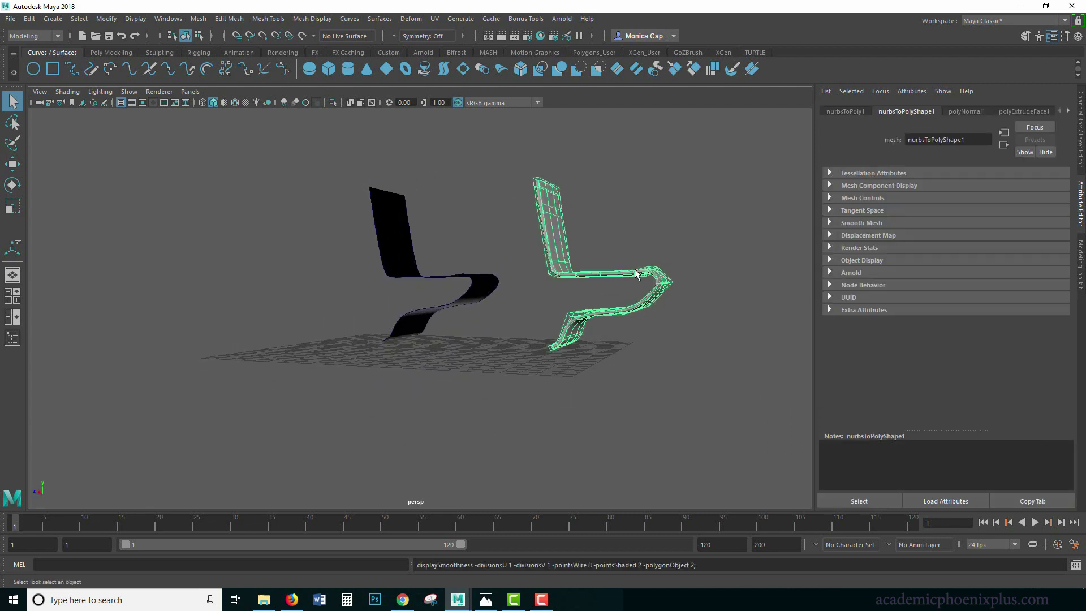
left_click_drag(622, 290, 548, 312, "alt")
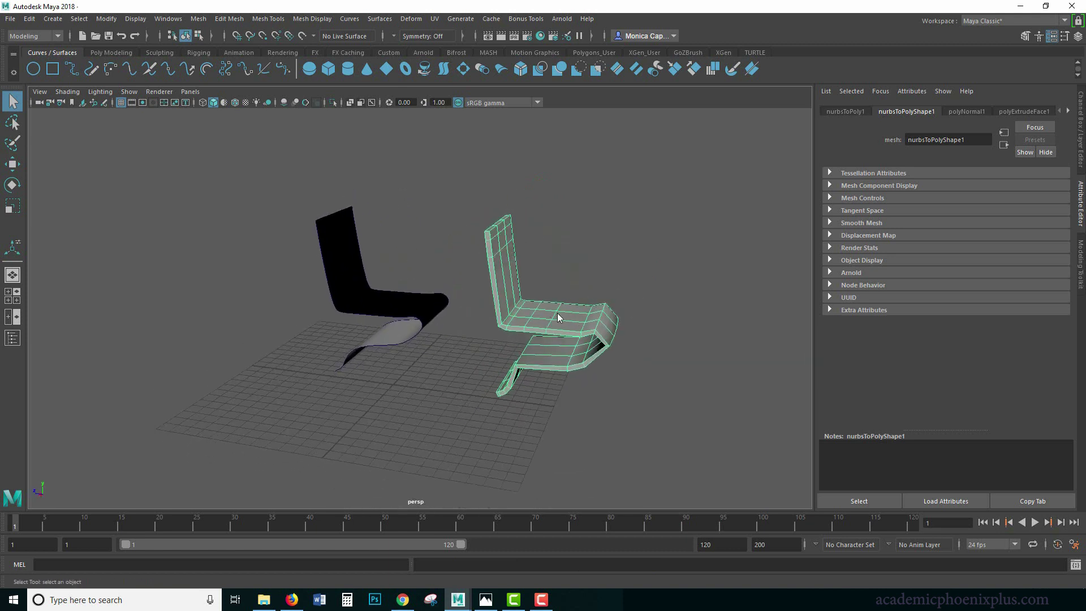
right_click_drag(557, 313, 559, 287)
Undo back to the chair's face selection and nudge the seat faces slightly with the Move tool.
key("ctrl+z")
key("shift+z")
key("ctrl+z")
key("shift+z")
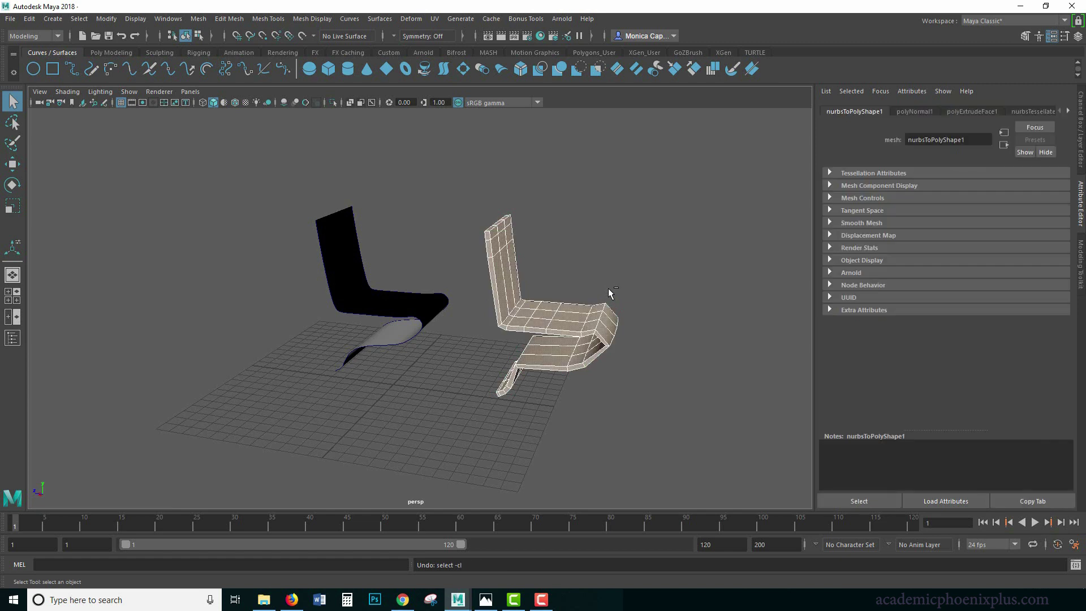
key("shift+z")
key("ctrl+z")
key("ctrl+z")
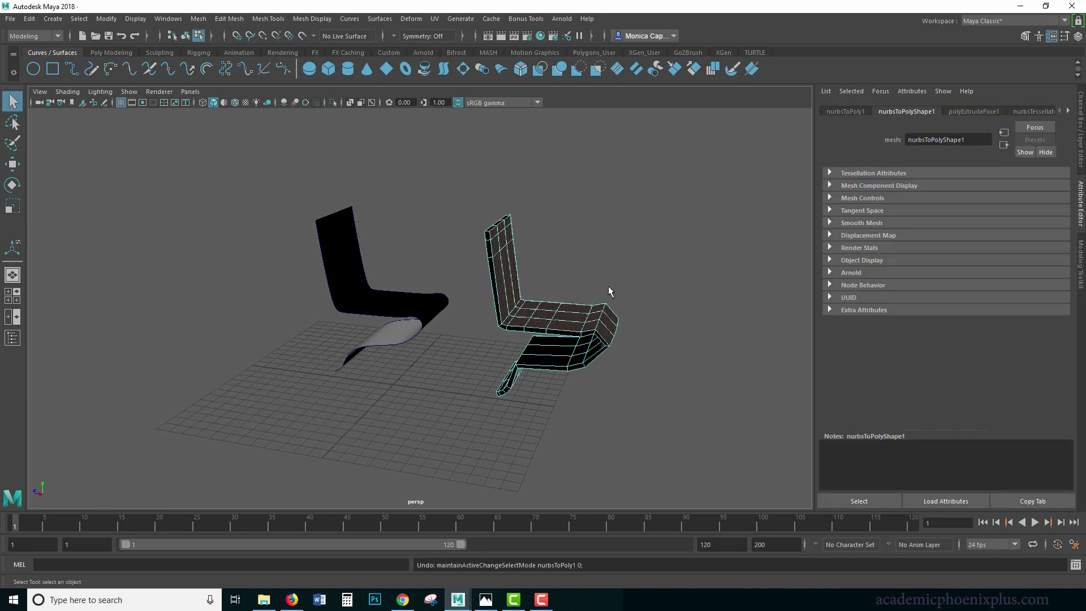
key("w")
key("r")
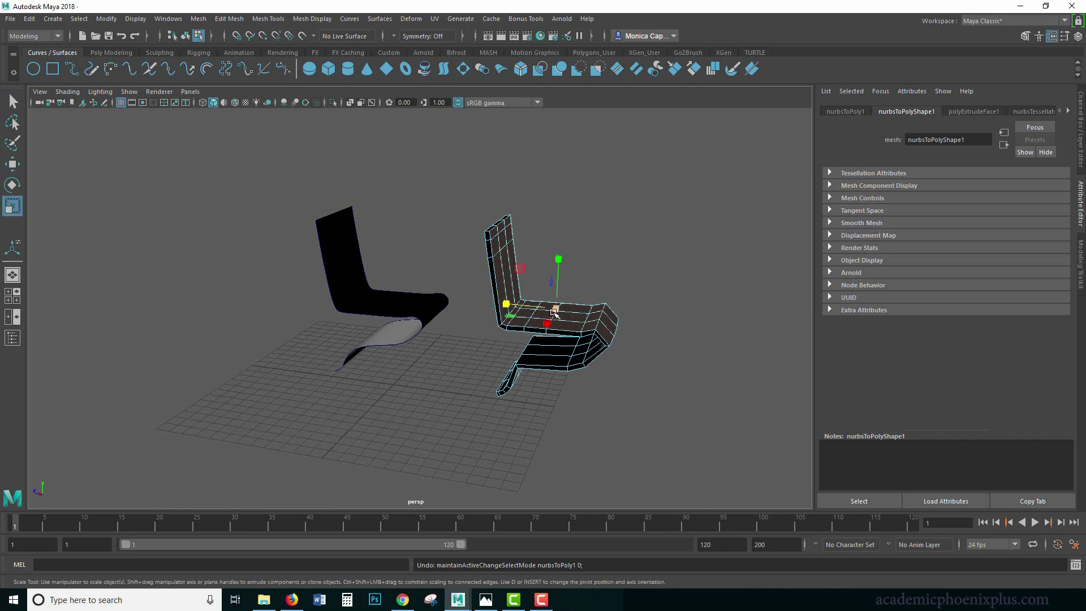
key("w")
left_click_drag(556, 309, 567, 259)
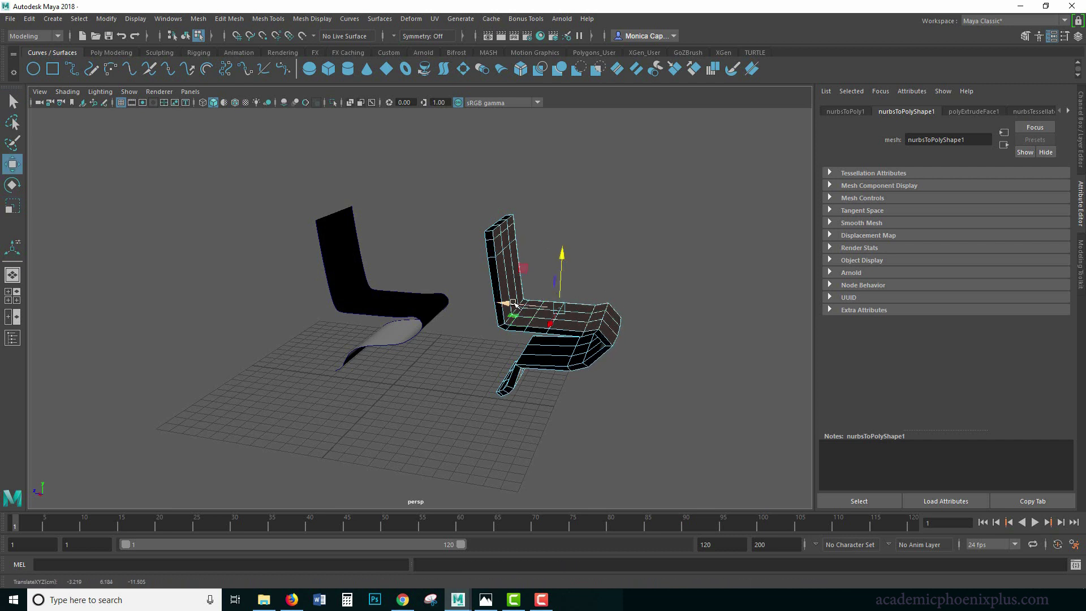
left_click_drag(515, 304, 518, 304)
In object mode, reverse the chair's normals again so it shades light grey.
right_click_drag(602, 321, 650, 274)
left_click(630, 267)
left_click(568, 316)
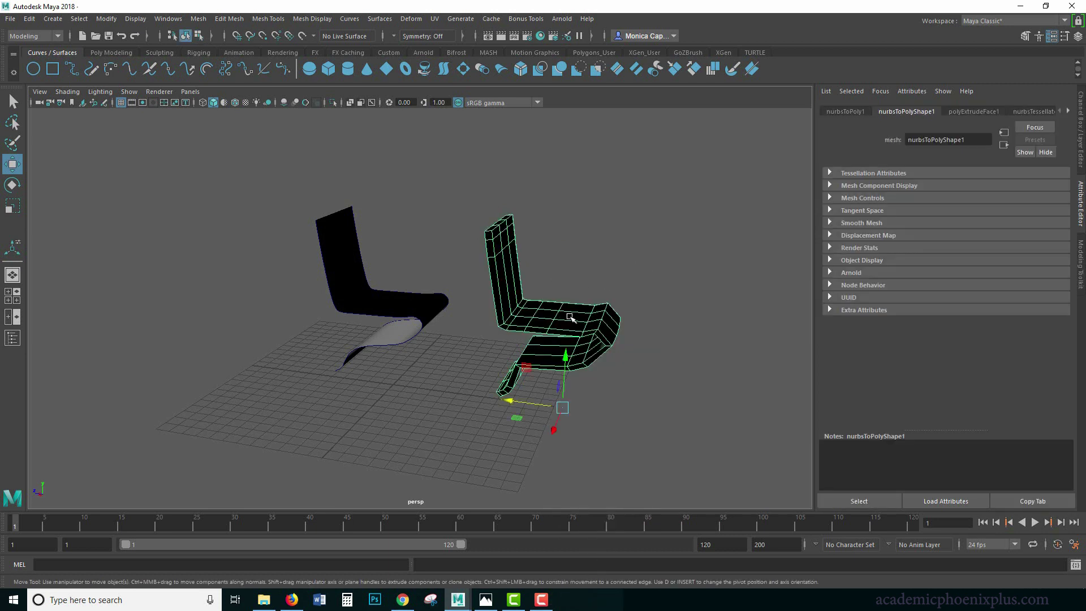
left_click(320, 20)
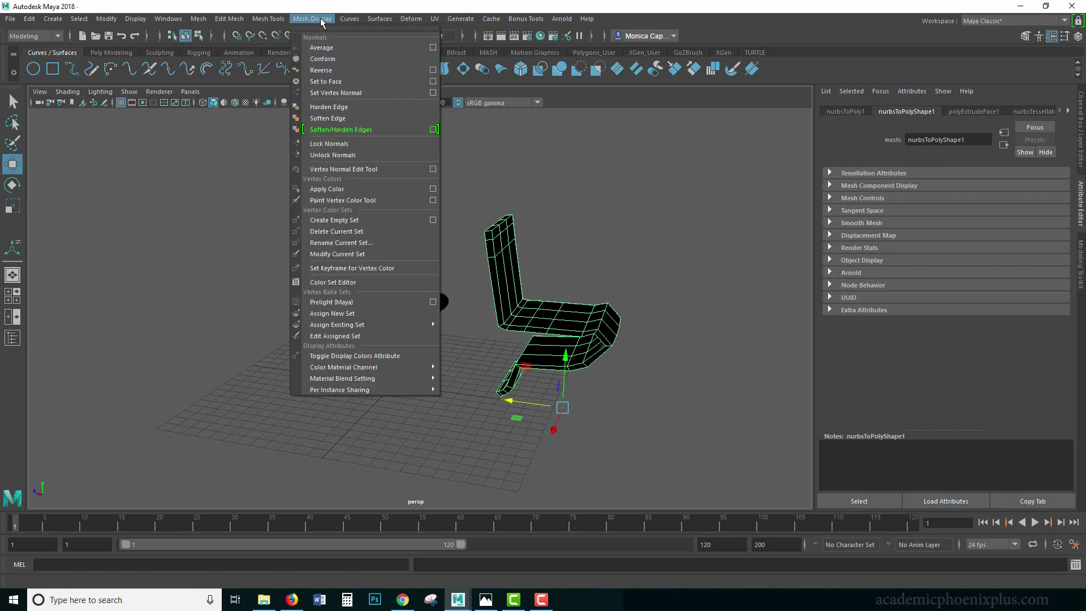
left_click(321, 70)
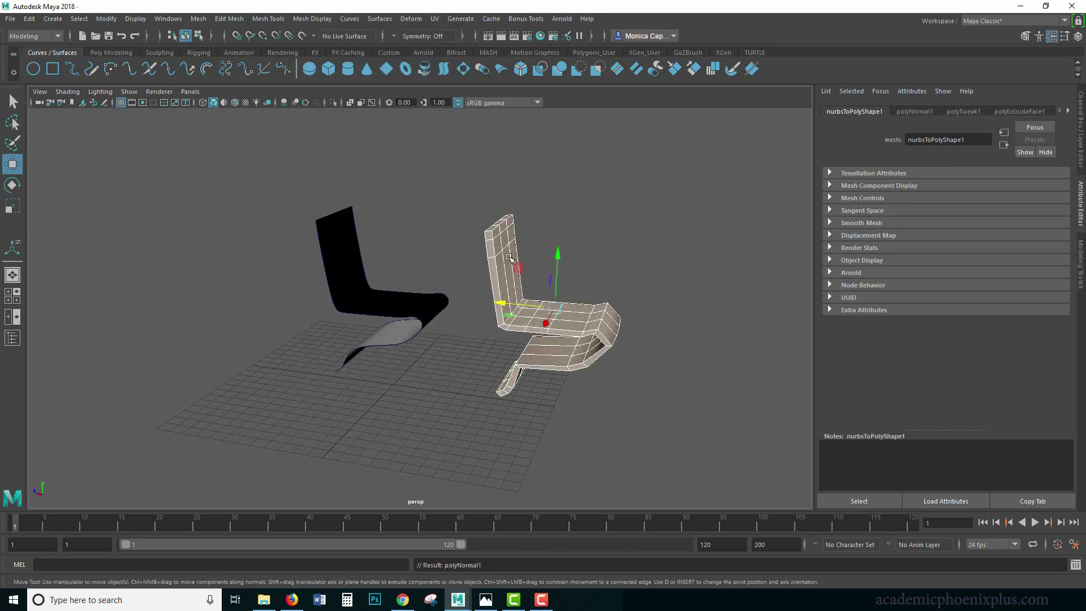
right_click_drag(600, 288, 600, 318)
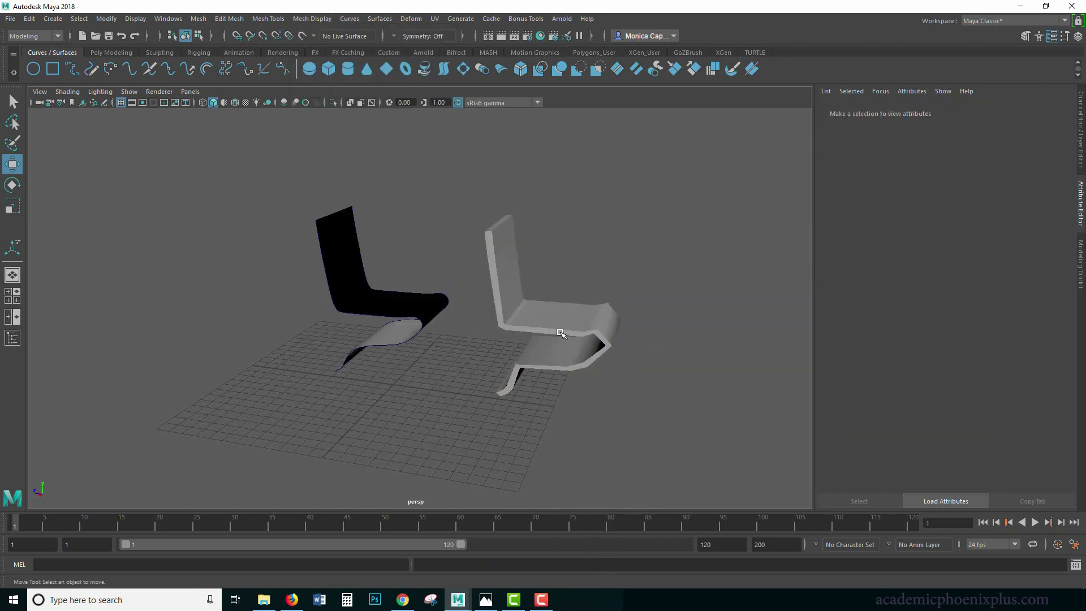
Insert two edge loops along the chair's outline with the Insert Edge Loop Tool.
right_click(564, 311, "shift")
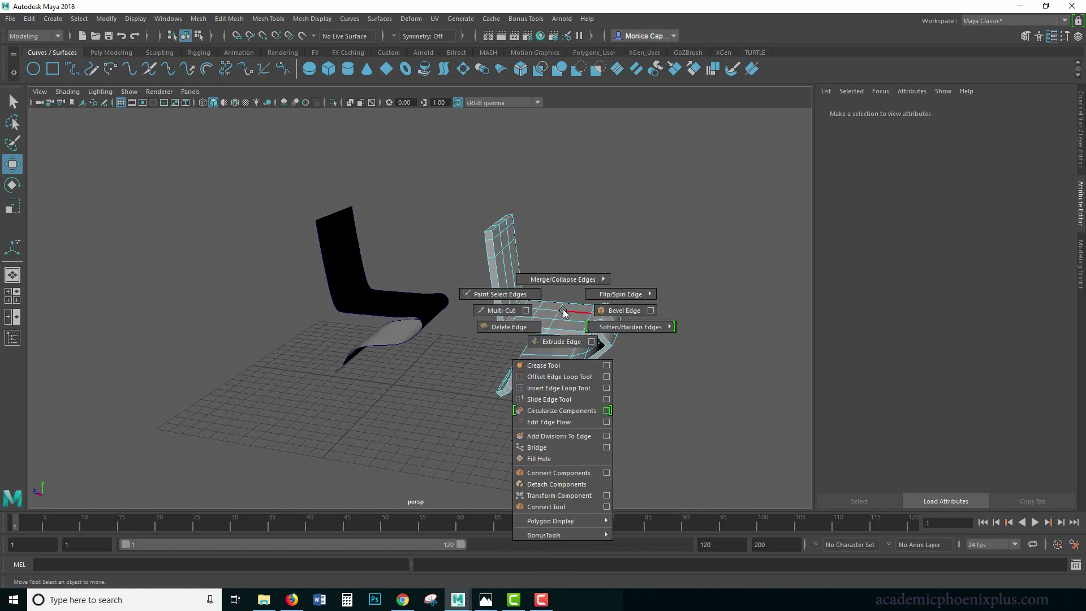
left_click(566, 388)
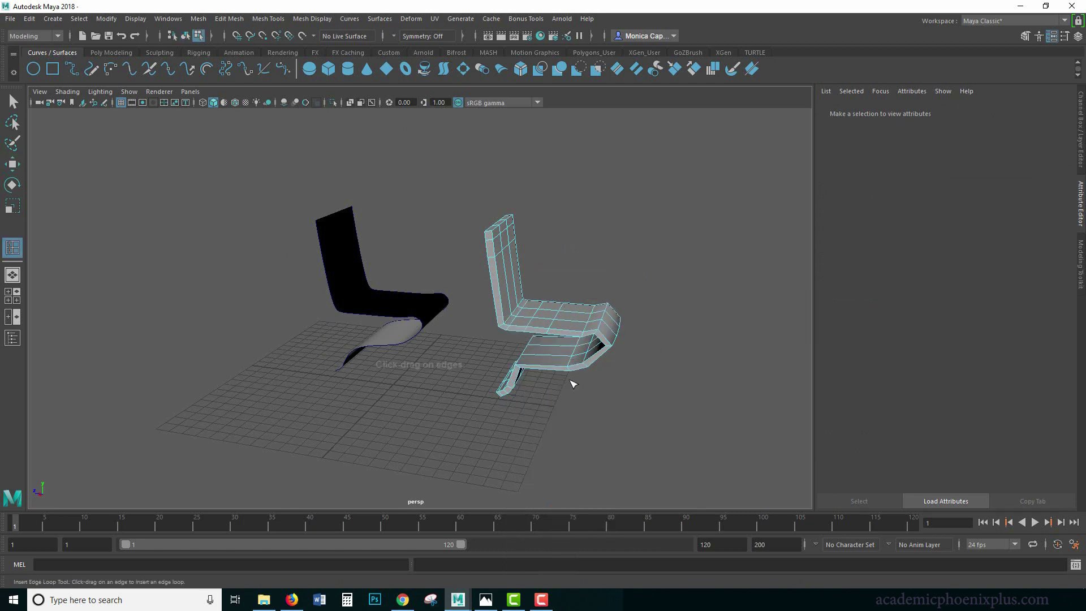
scroll(626, 315, "up", 5)
middle_click_drag(741, 320, 626, 324, "alt")
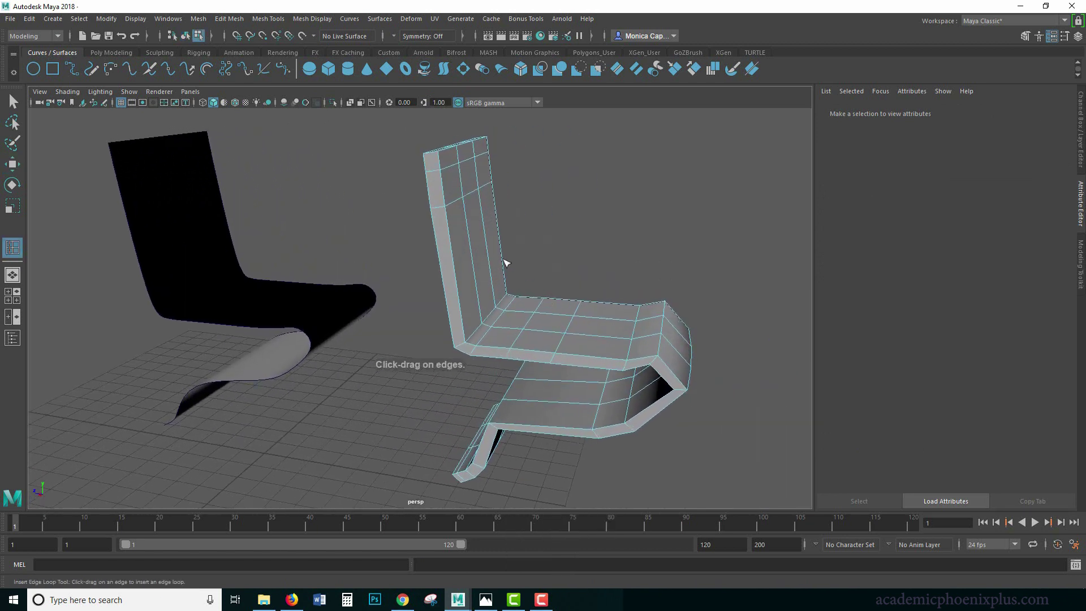
left_click(437, 212)
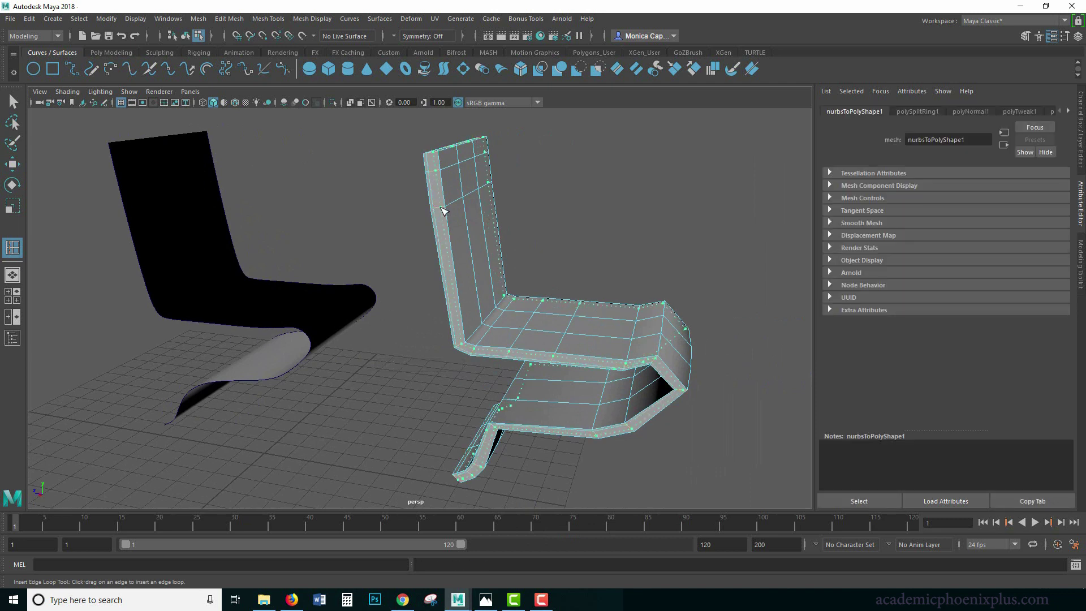
left_click(442, 210)
Turn on smooth mesh preview (3) for the chair and return to object selection.
key("3")
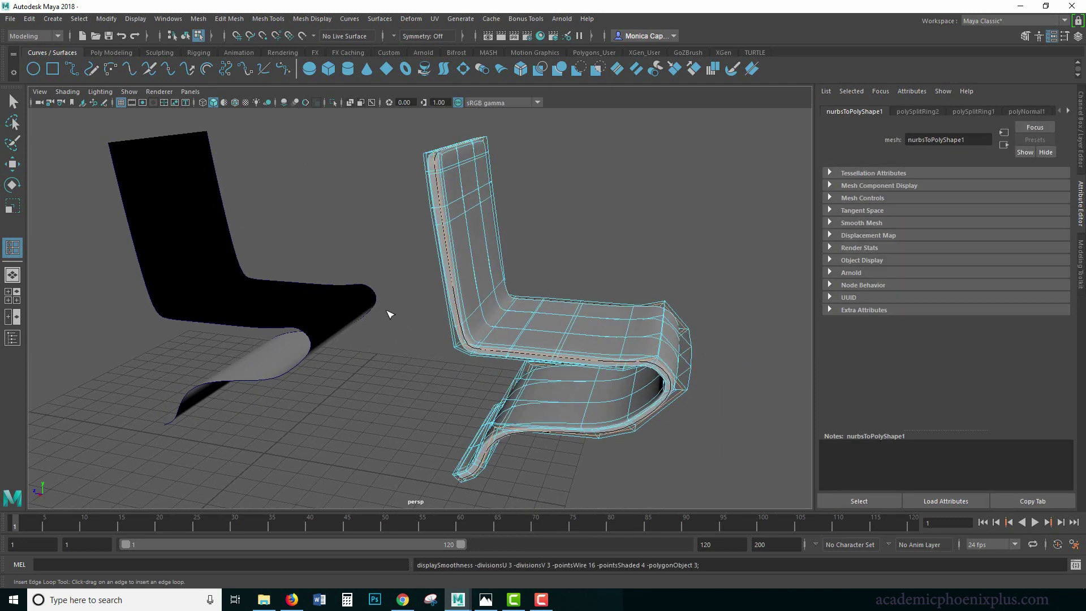
left_click(13, 103)
middle_click_drag(676, 318, 599, 276, "alt")
right_click_drag(573, 288, 631, 266)
left_click(662, 334)
left_click_drag(662, 334, 600, 362, "alt")
Compare the smoothed chair against the reference photo, switching between Photos and Maya.
left_click_drag(1085, 9, 813, 9)
key("alt+Tab")
mouse_move(459, 242)
left_mouse_down("alt")
mouse_move(444, 238)
mouse_move(462, 245)
left_mouse_up("alt")
key("alt+Tab")
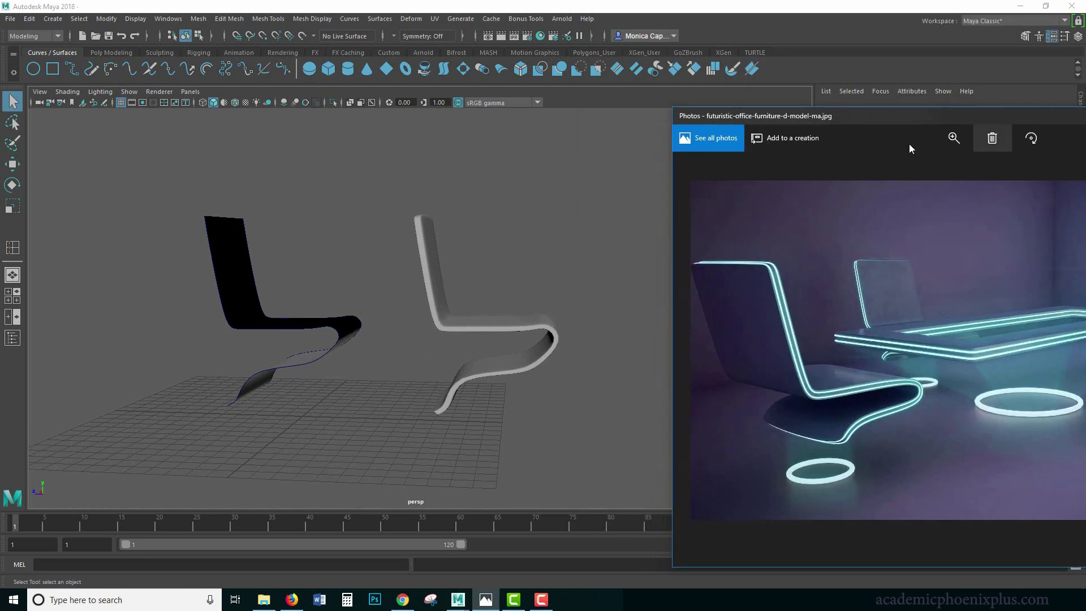
left_click(543, 341)
left_click_drag(543, 341, 500, 356, "alt")
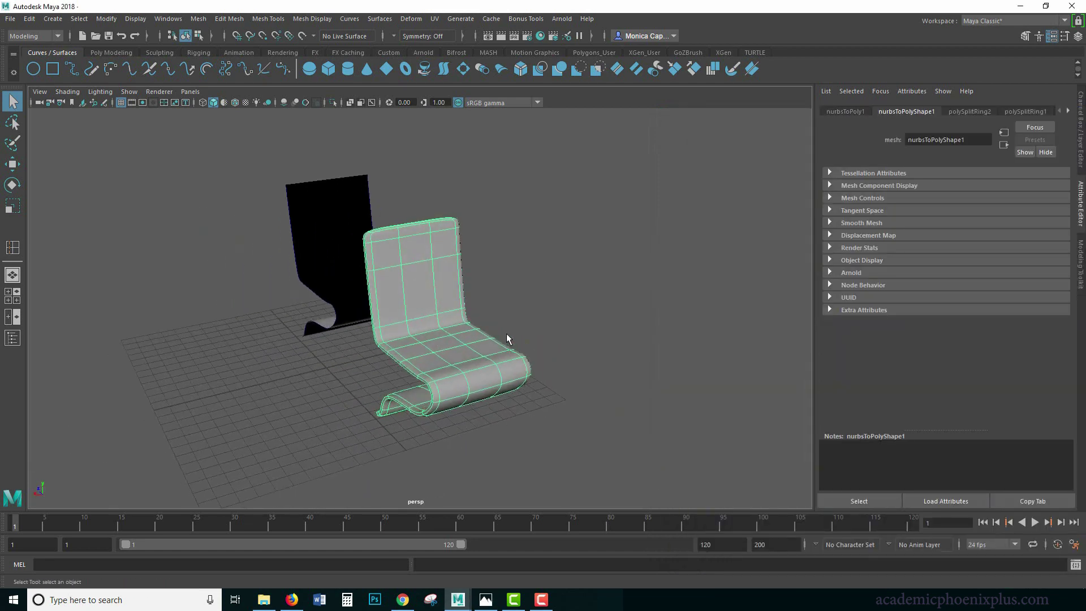
Turn off the chair's smooth preview and select the top two rows of backrest faces.
key("1")
right_click_drag(407, 258, 388, 255)
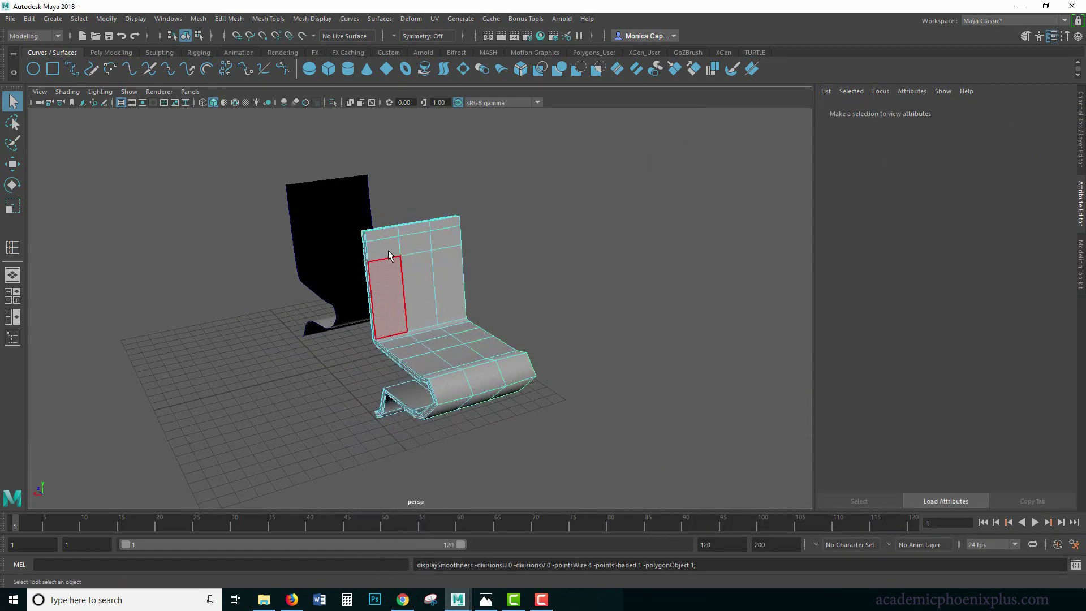
left_click(384, 233)
left_click(411, 229, "shift")
left_click(443, 225, "shift")
left_click(443, 240, "shift")
left_click(418, 243, "shift")
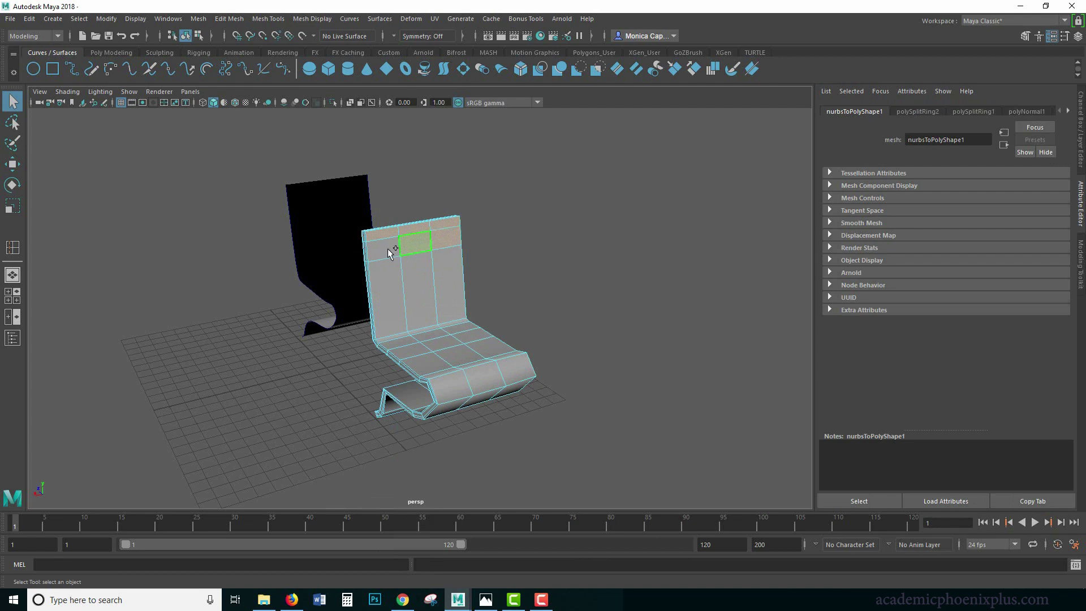
Add the lower backrest faces and the two adjoining seat faces to the selection.
left_click(390, 289, "shift")
left_click(420, 285, "shift")
left_click(443, 279, "shift")
left_click(405, 345, "shift")
left_click(432, 368, "shift")
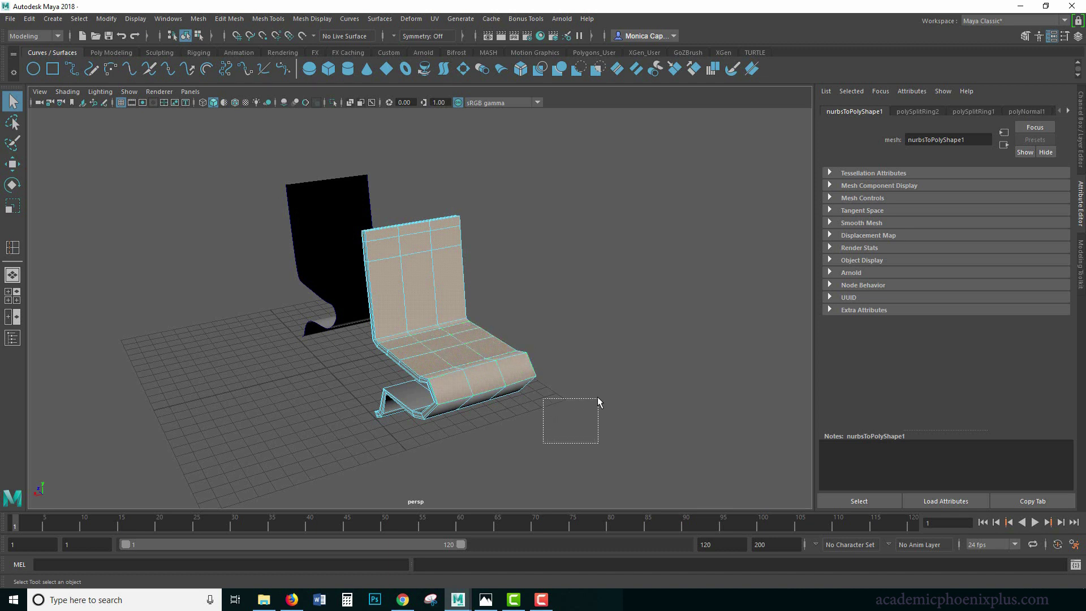
Orbit beneath the seat to check the face selection, undoing an accidental change.
left_click_drag(599, 399, 608, 384)
key("ctrl+z")
left_click_drag(457, 405, 478, 373, "alt")
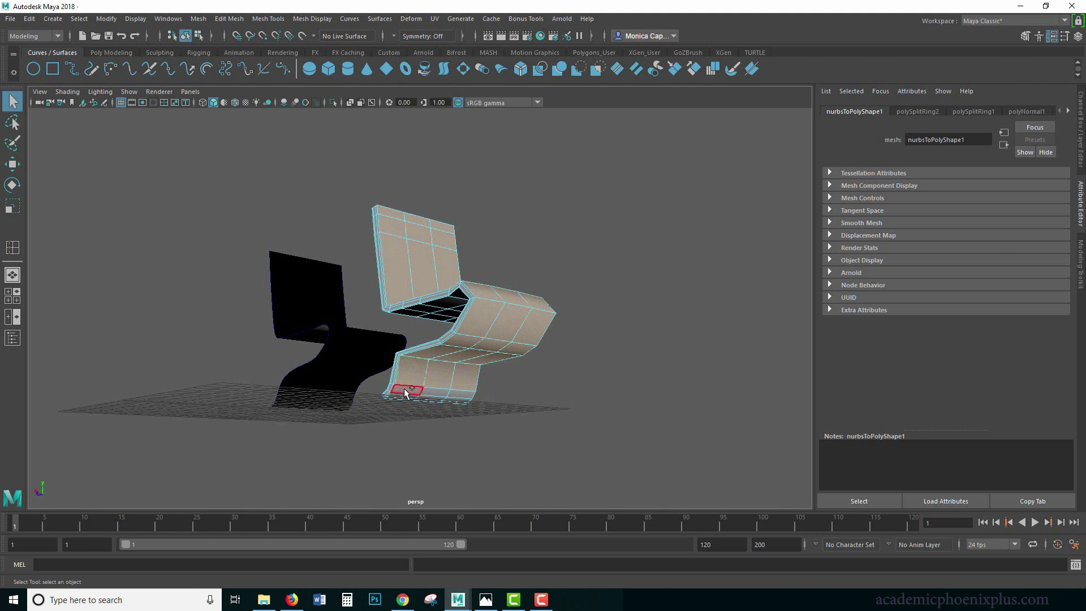
left_click_drag(449, 417, 478, 387, "alt")
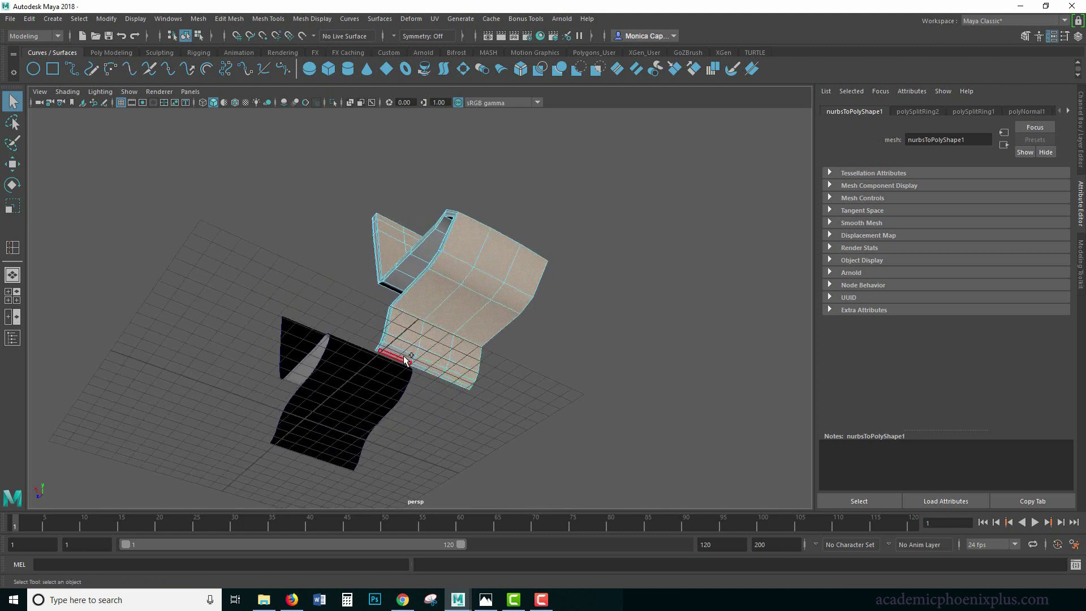
Reselect the chair and move the selected faces outward.
left_click(606, 375)
left_click(388, 378)
left_click_drag(382, 411, 480, 431, "alt")
key("w")
left_click_drag(450, 314, 501, 221)
Frame a closer side view and remove the side faces from the selection.
right_click_drag(473, 214, 696, 223, "alt")
middle_click_drag(570, 178, 576, 211, "alt")
left_click_drag(576, 211, 441, 190, "alt")
left_click_drag(377, 356, 415, 320, "alt")
Shift the chair mesh sideways along X and raise it slightly.
middle_click_drag(554, 361, 509, 298, "alt")
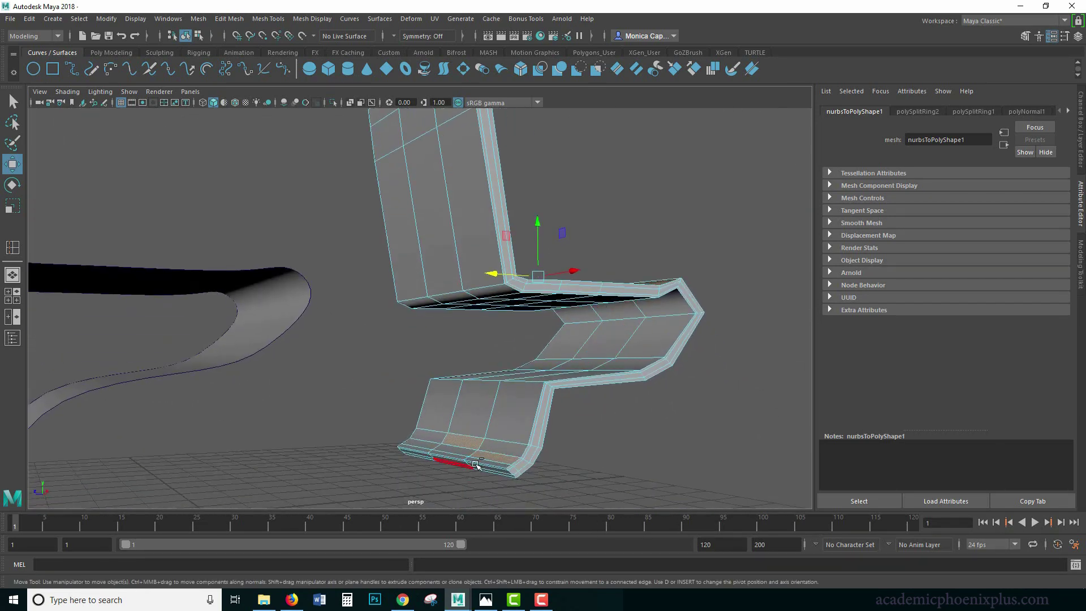
left_click_drag(503, 455, 663, 470, "alt")
right_click_drag(687, 355, 483, 307, "alt")
middle_click_drag(484, 308, 380, 348, "alt")
left_click_drag(344, 333, 364, 328)
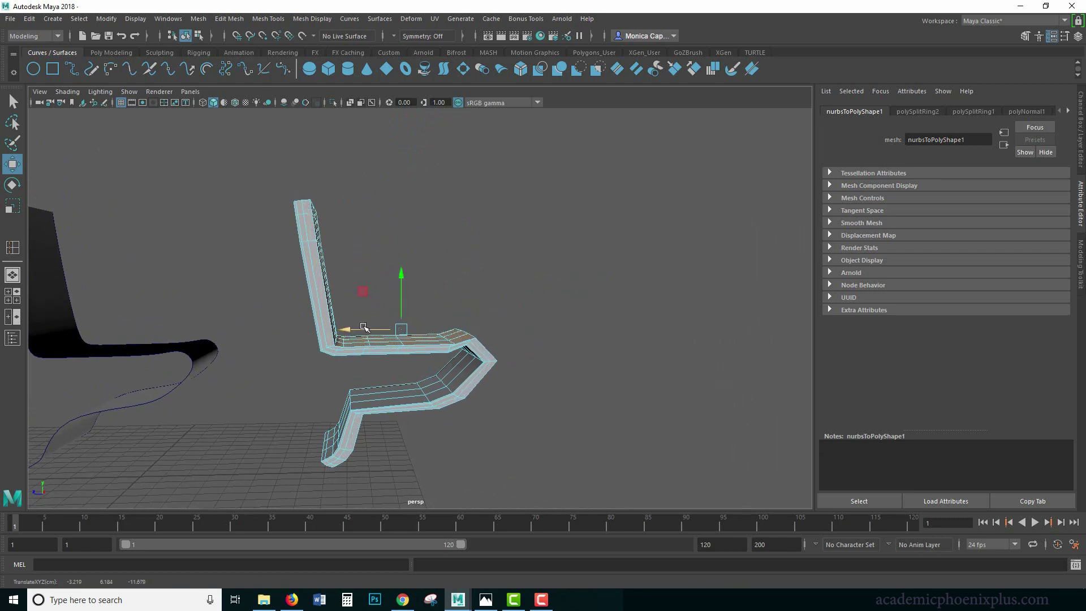
left_click_drag(399, 274, 403, 277)
Scale the chair slightly in Y, then show it with smooth preview and clear the selection.
key("r")
key("w")
key("r")
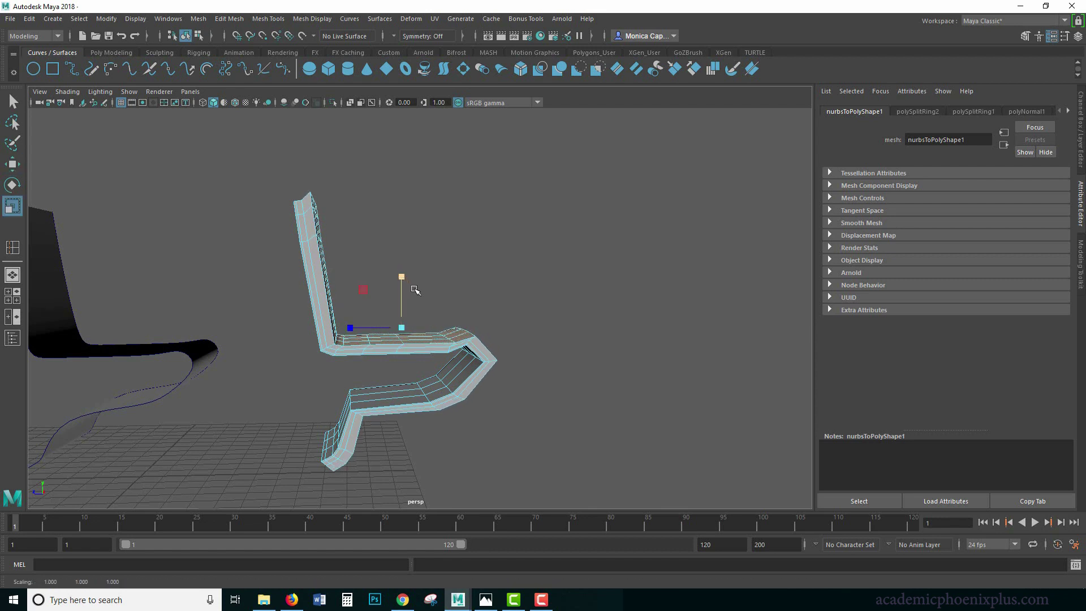
left_click(481, 357)
key("3")
left_click(542, 409)
left_click_drag(583, 300, 512, 320, "alt")
Apply Mesh > Smooth to the polygon chair.
left_click(467, 352)
left_click(198, 18)
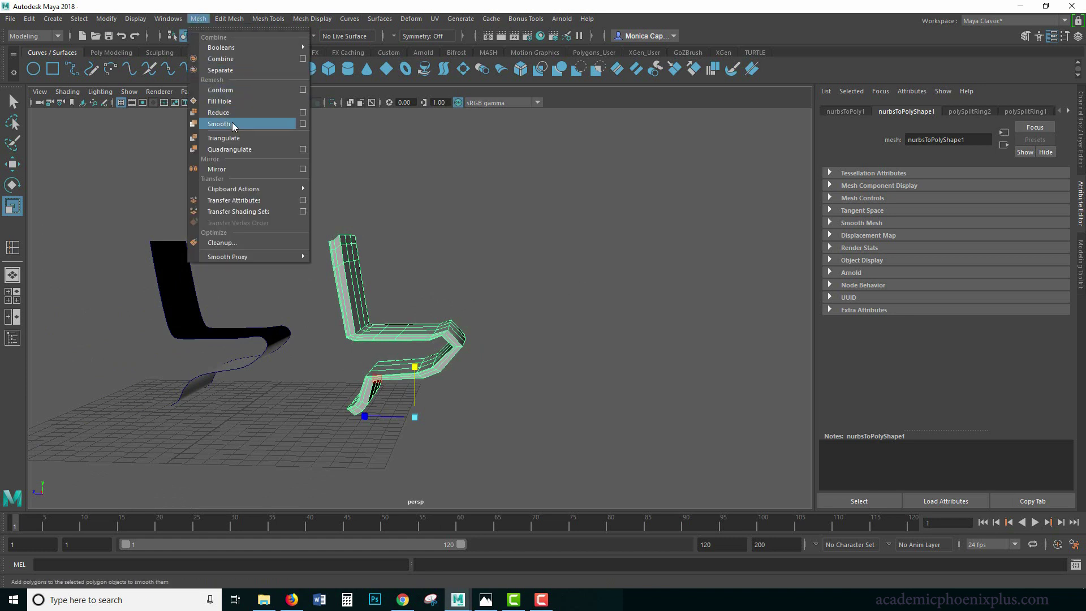
left_click(220, 124)
Select the whole black lofted surface and hide it with Ctrl+H.
left_click(553, 297)
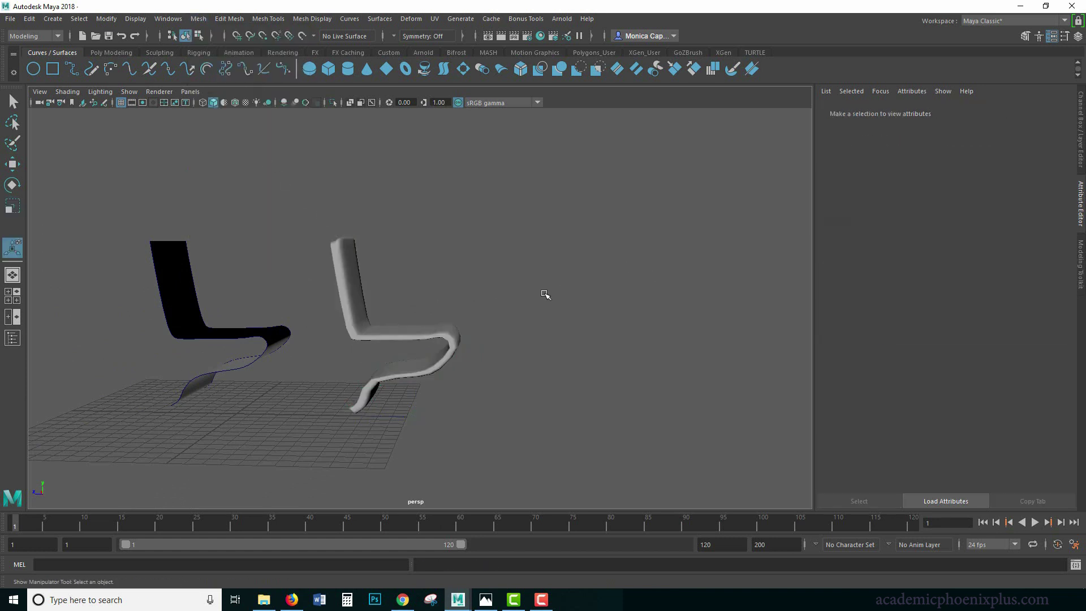
left_click_drag(490, 275, 367, 306, "alt")
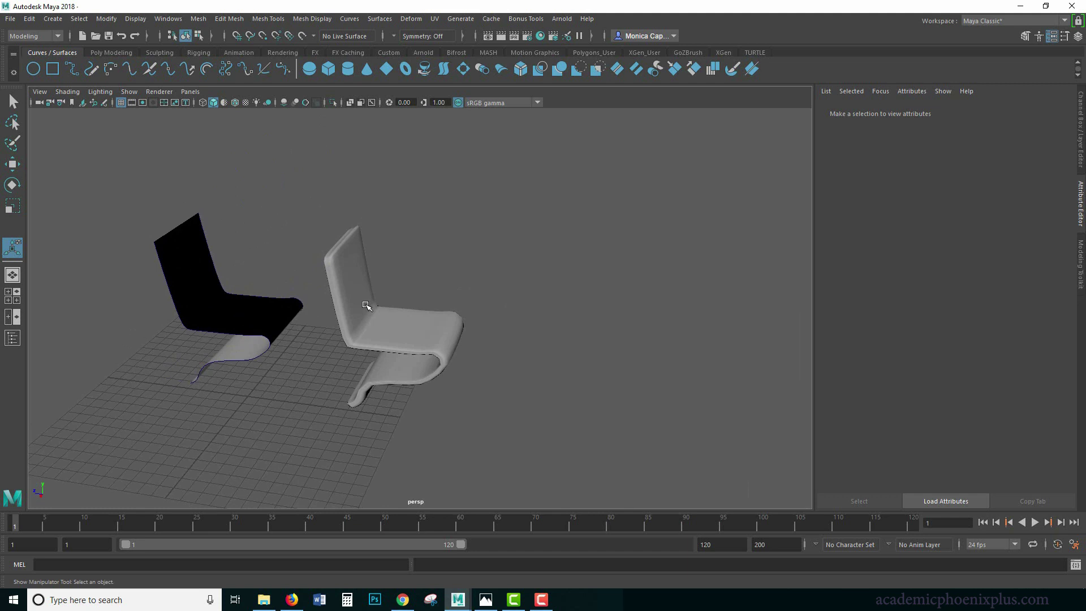
left_click(232, 320)
left_click_drag(112, 199, 321, 386)
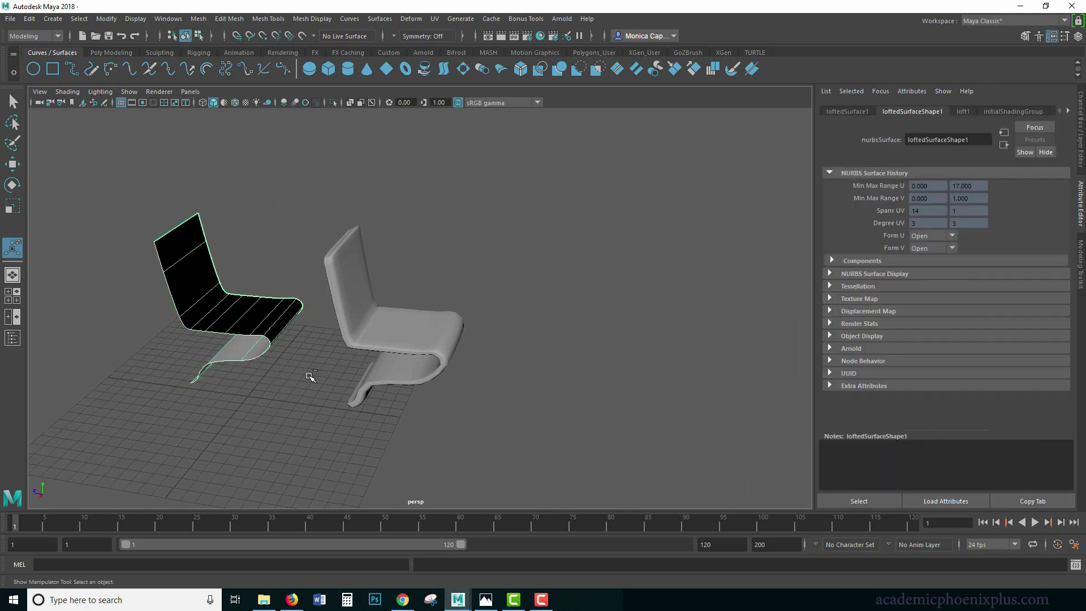
key("ctrl+h")
Slide the polygon chair back along Z.
left_click(417, 325)
key("w")
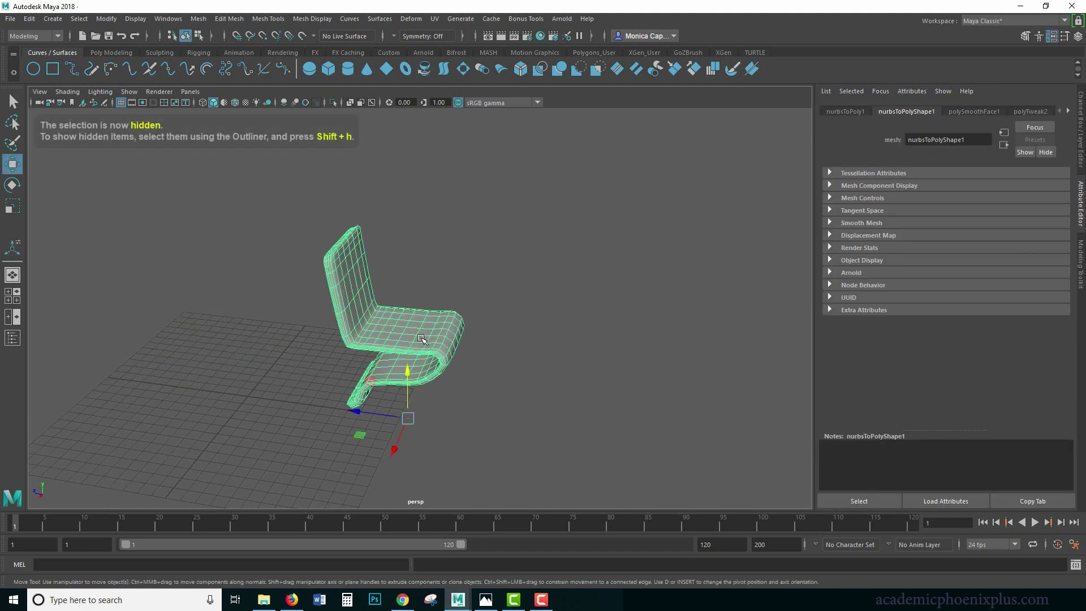
left_click_drag(359, 413, 114, 378)
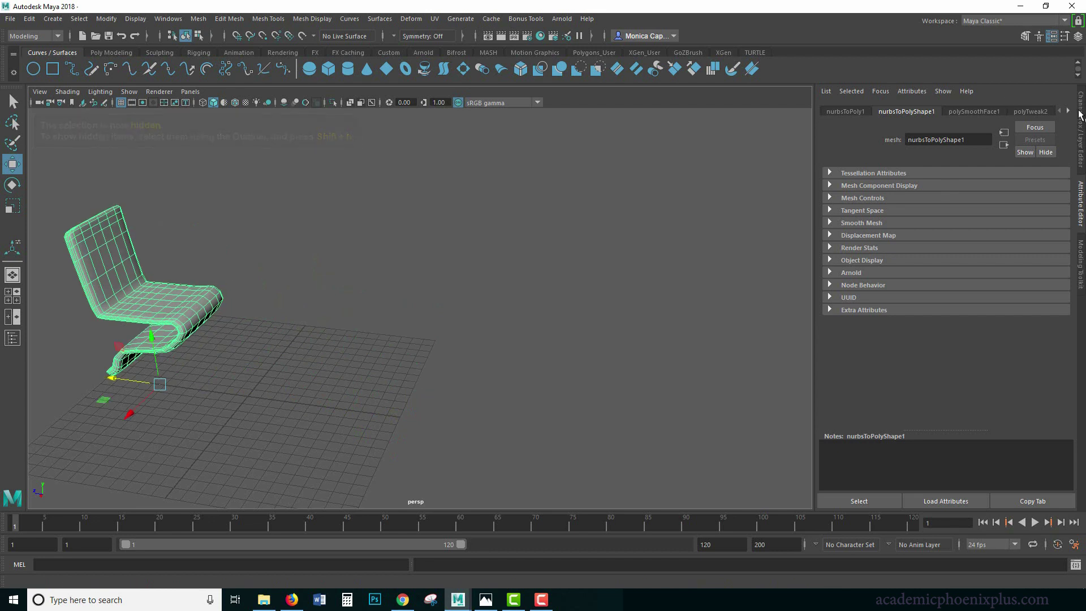
Rename the chair object to chair_geo in the Channel Box.
left_click(1080, 116)
left_click(979, 114)
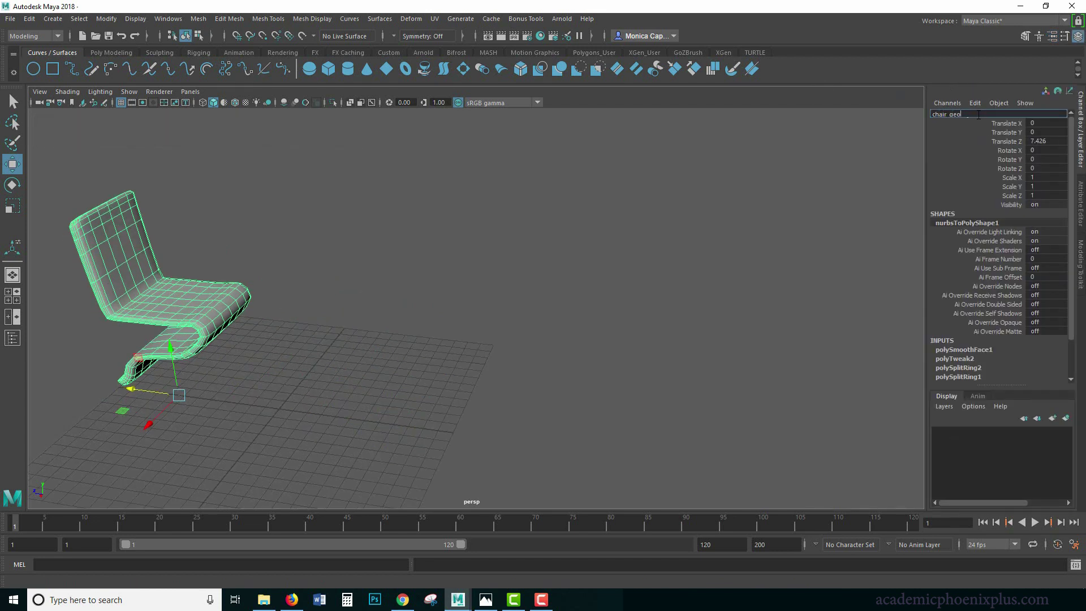
type("chair_geo")
key("Return")
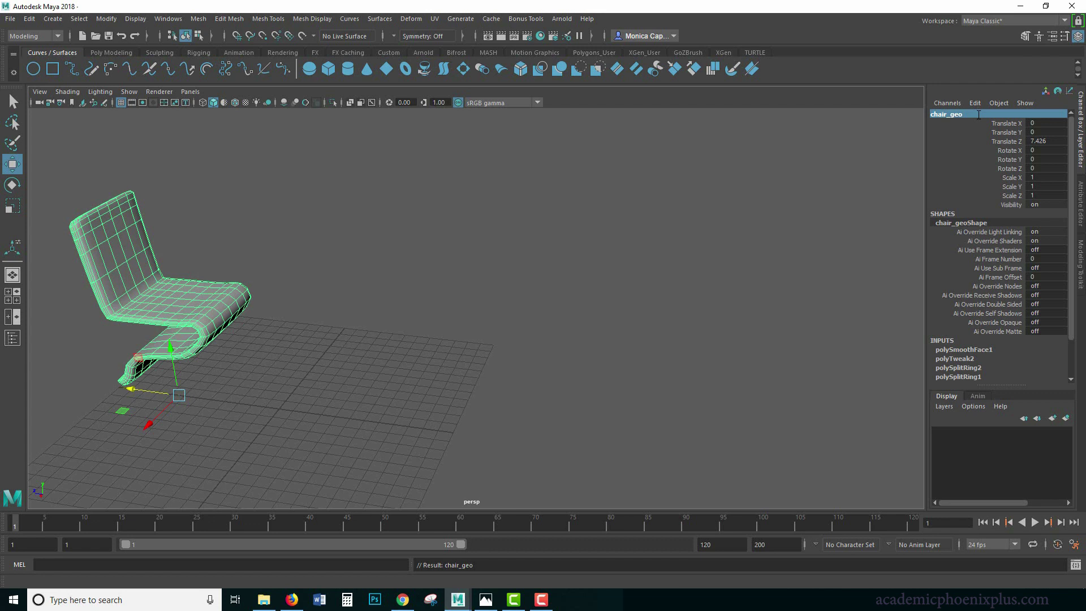
left_click(547, 333)
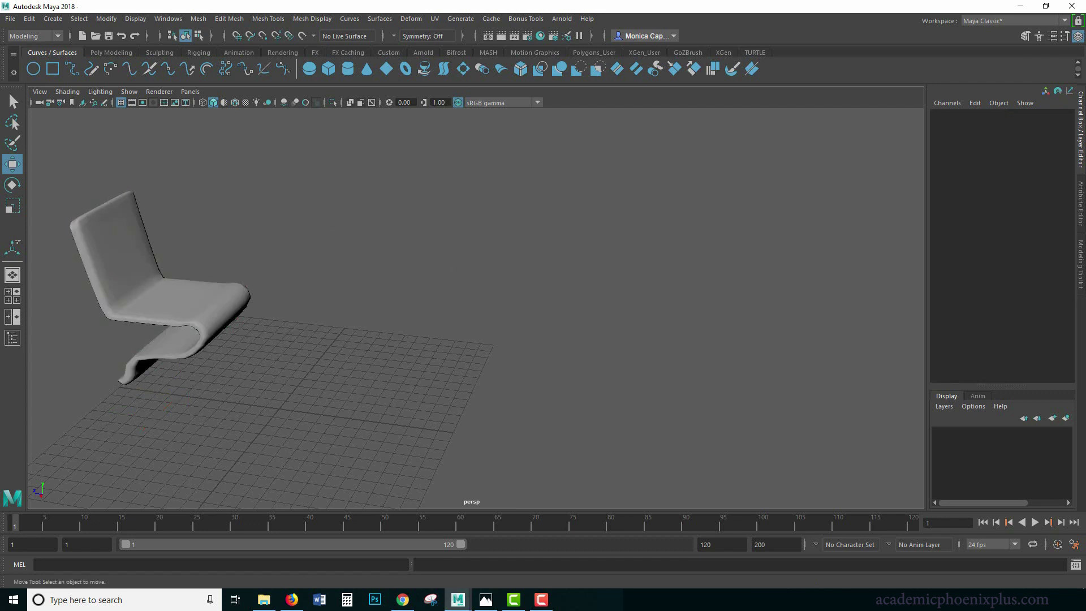
key("alt+Tab")
key("alt+Tab")
Create a polygon torus from the Poly Modeling shelf.
left_click(111, 53)
left_click(111, 70)
middle_click_drag(305, 372, 382, 299, "alt")
Set the torus Radius to 5.6 and Section Radius to 0.2.
left_click(961, 350)
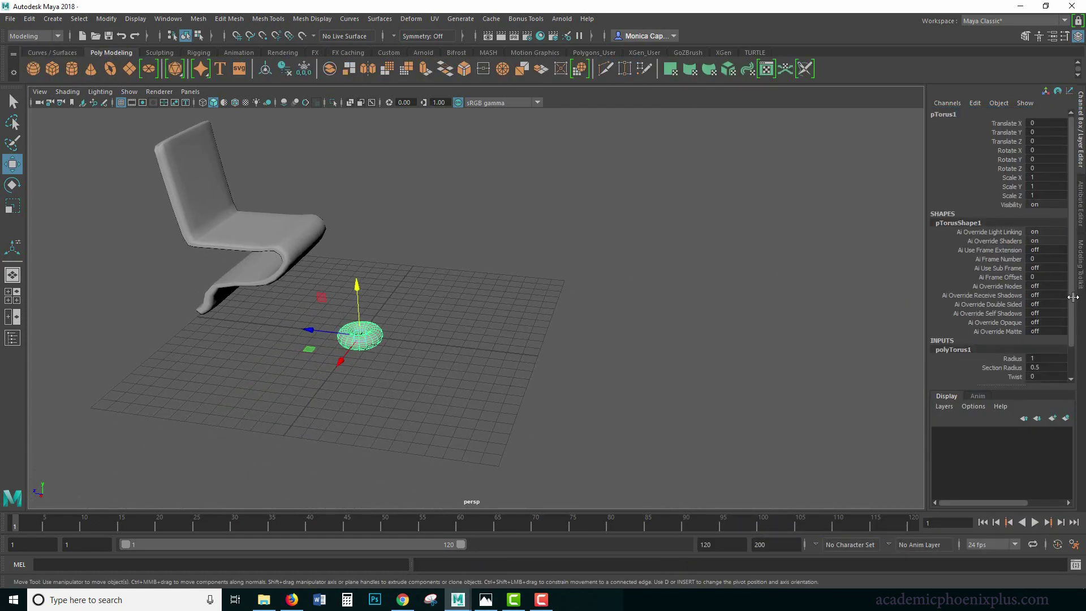
scroll(1063, 343, "down", 2)
left_click(1017, 326)
middle_click_drag(453, 389, 525, 384)
left_click(1017, 338)
middle_click_drag(674, 371, 647, 370)
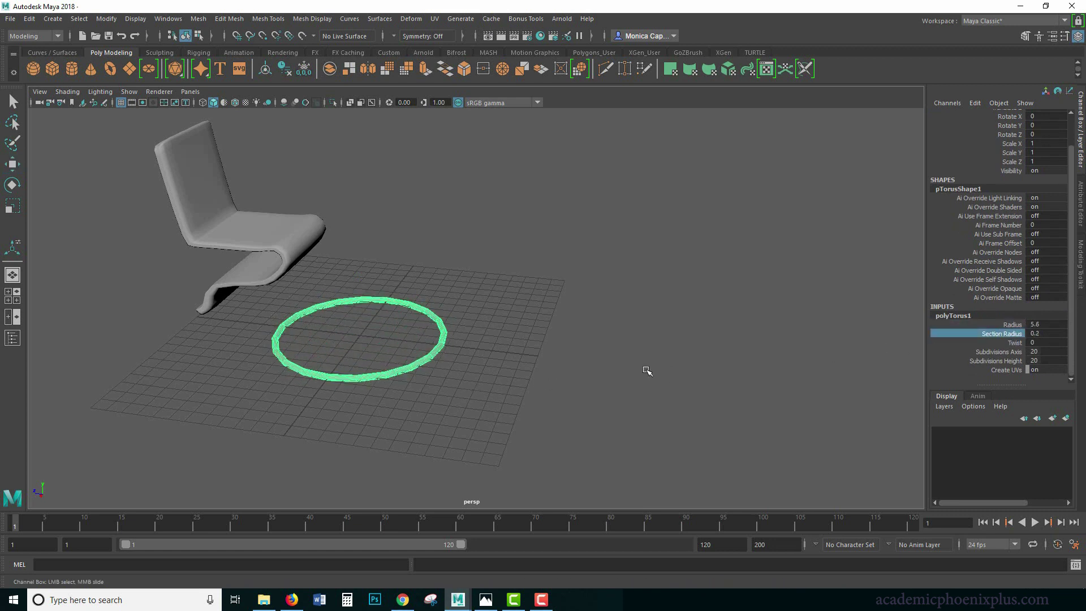
Adjust the torus subdivisions to 32 axis by 20 height.
left_click(1016, 343)
left_click(1005, 352)
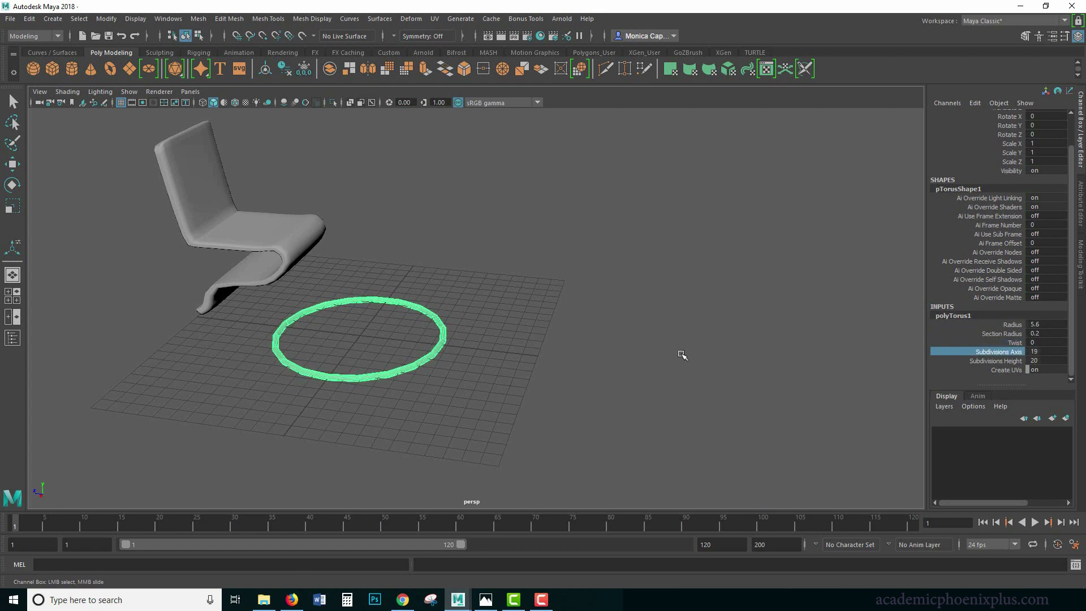
left_click(990, 361)
middle_click_drag(718, 362, 721, 362)
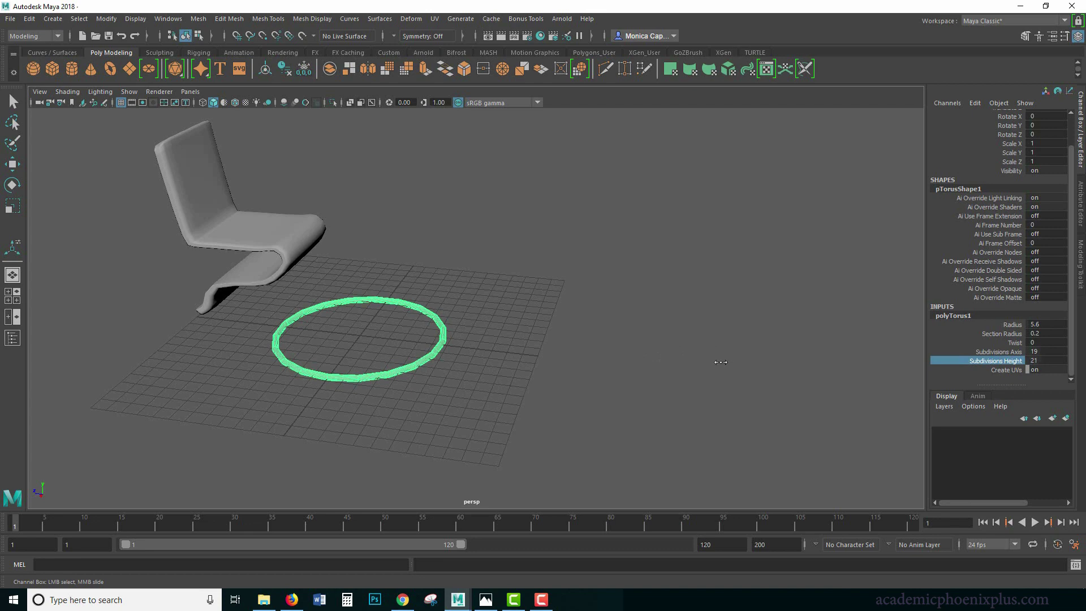
scroll(645, 347, "up", 6)
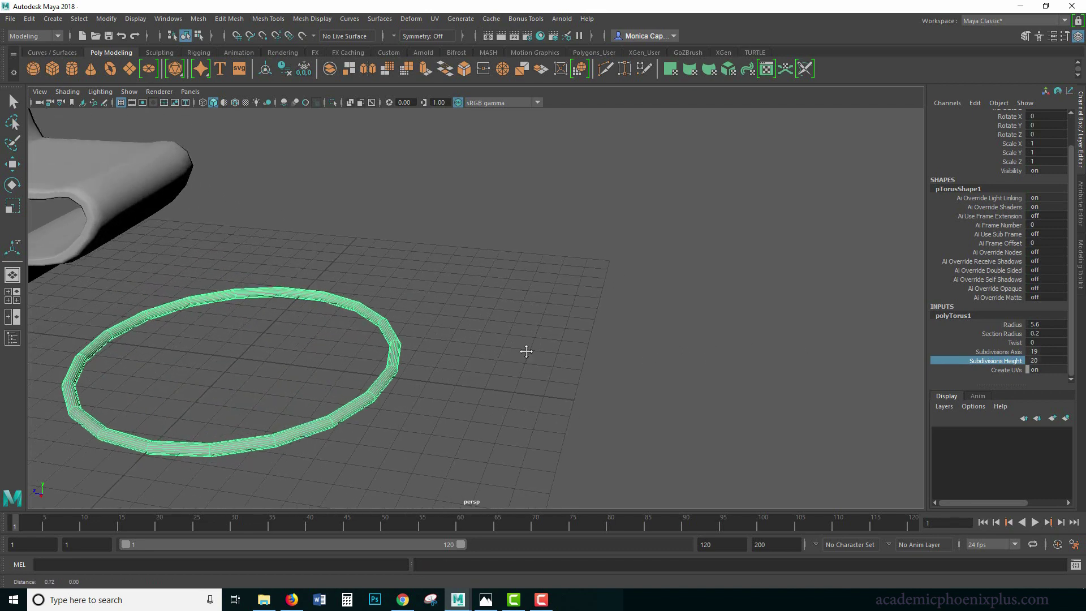
middle_click_drag(526, 352, 824, 290, "alt")
left_click(986, 354)
middle_click_drag(742, 356, 815, 354)
Scale the torus uniformly down to 0.337.
key("r")
left_click_drag(532, 303, 310, 283)
key("w")
key("alt+Tab")
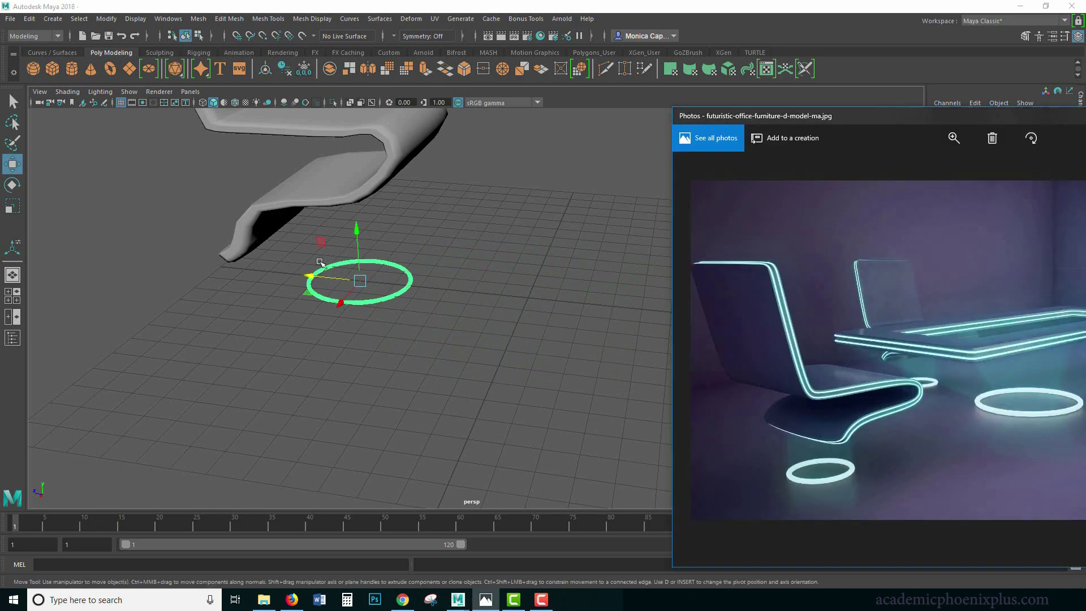
key("alt+Tab")
scroll(398, 290, "down", 3)
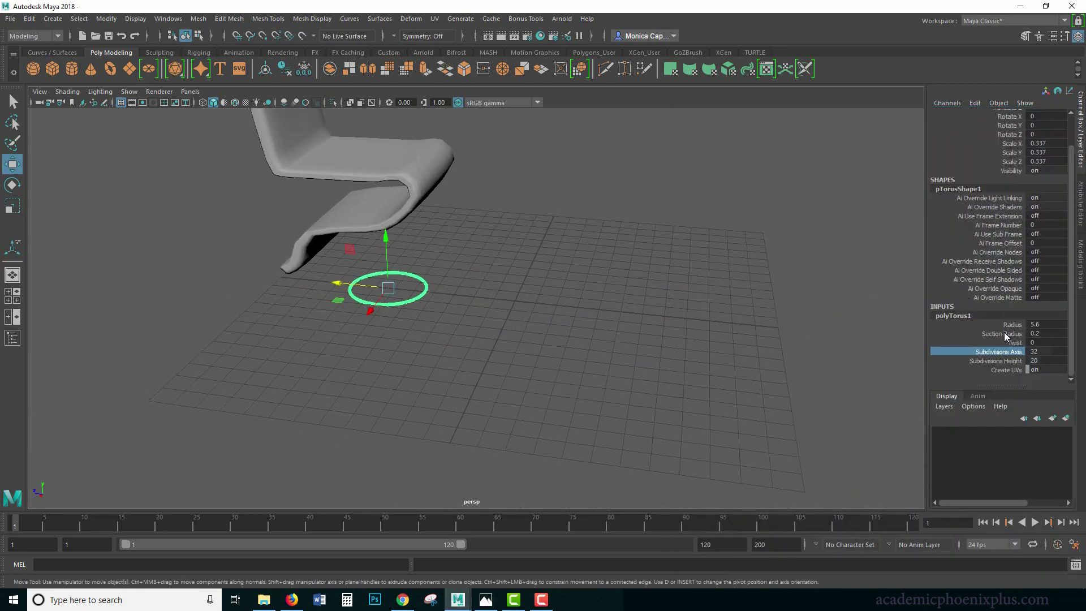
Thicken the ring to Section Radius 0.6 and zoom out to see the whole scene.
left_click(1005, 337)
middle_click_drag(570, 350, 595, 345)
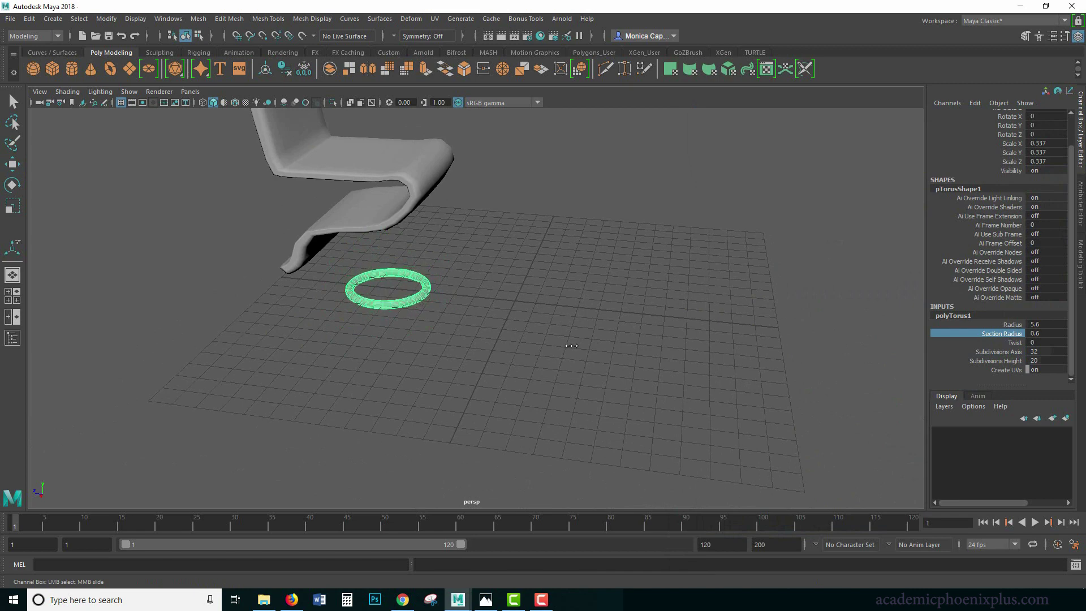
left_click(613, 338)
middle_click_drag(559, 339, 553, 396, "alt")
left_click_drag(552, 396, 650, 359, "alt")
right_click_drag(651, 359, 388, 363, "alt")
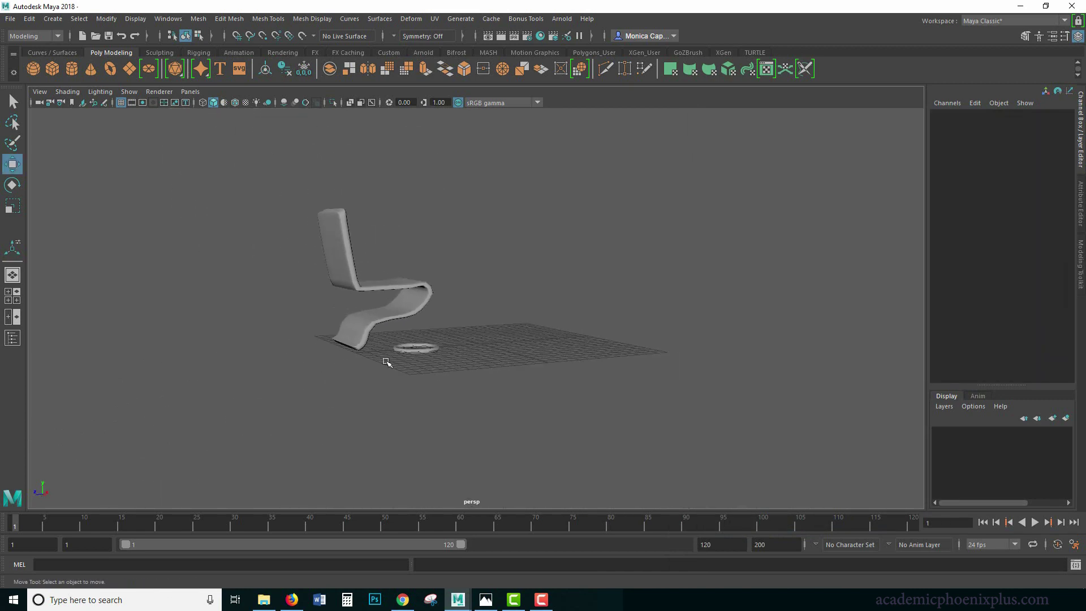
Slide the torus to Z 7.954 beneath the chair and lift chair_geo to Translate Y 1.77.
left_click(418, 353)
left_click_drag(475, 362, 434, 366, "alt")
left_click_drag(368, 341, 345, 341)
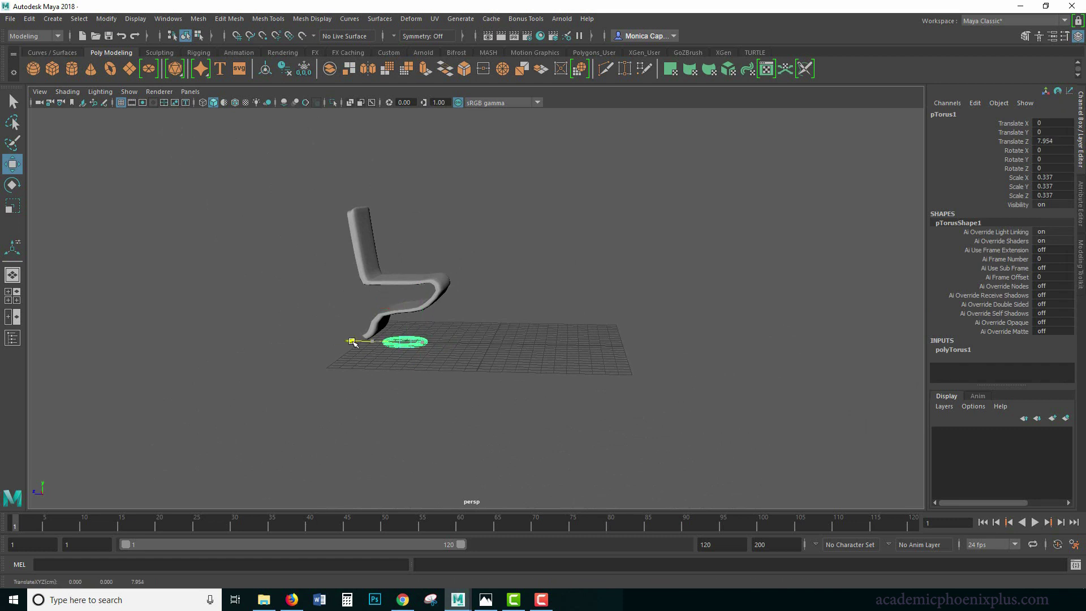
left_click(413, 274)
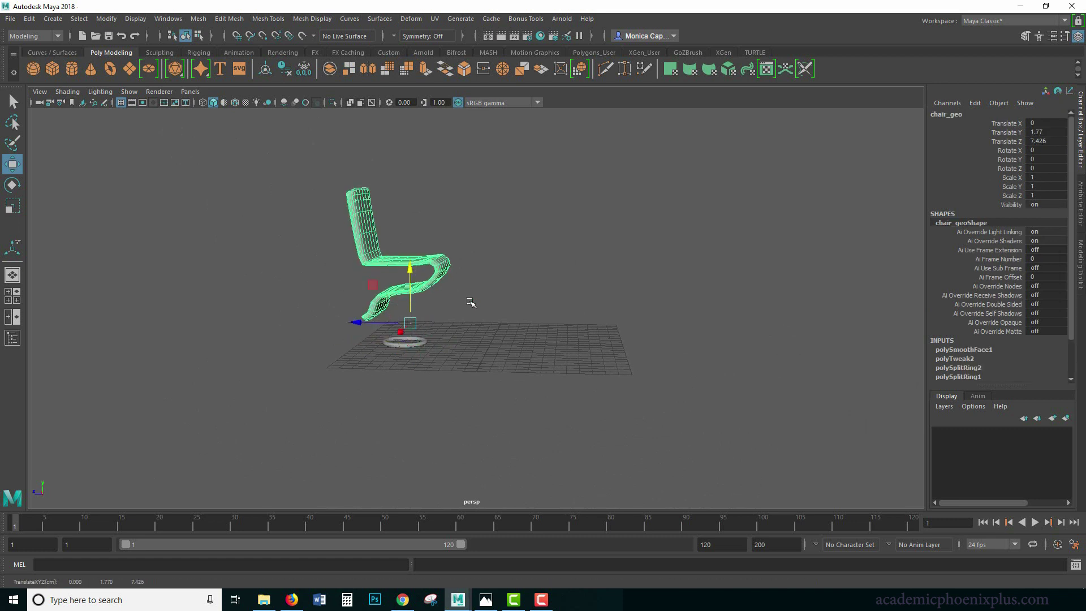
left_click(513, 306)
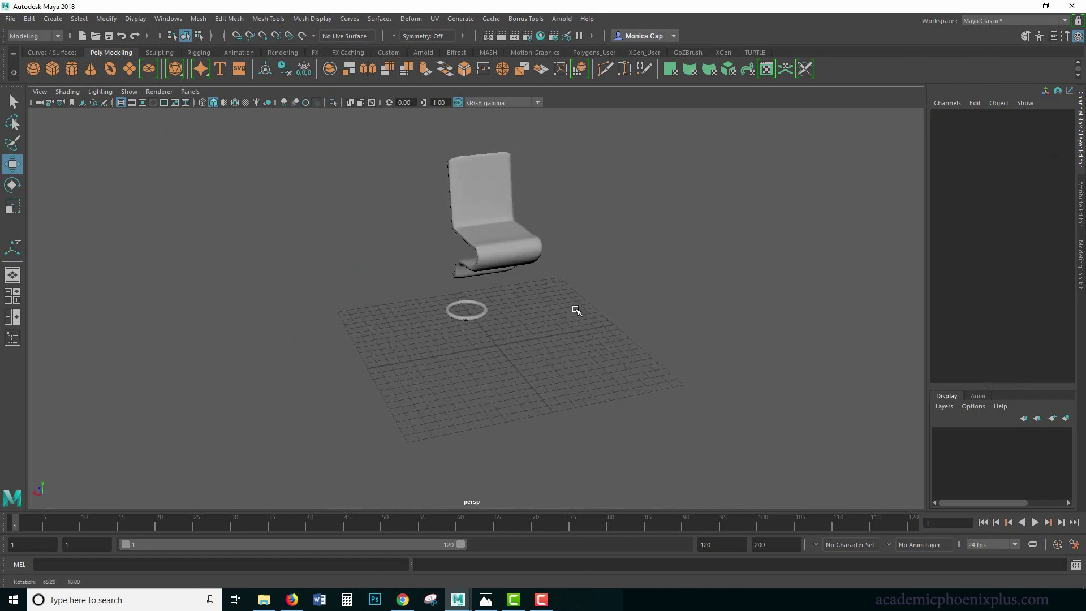
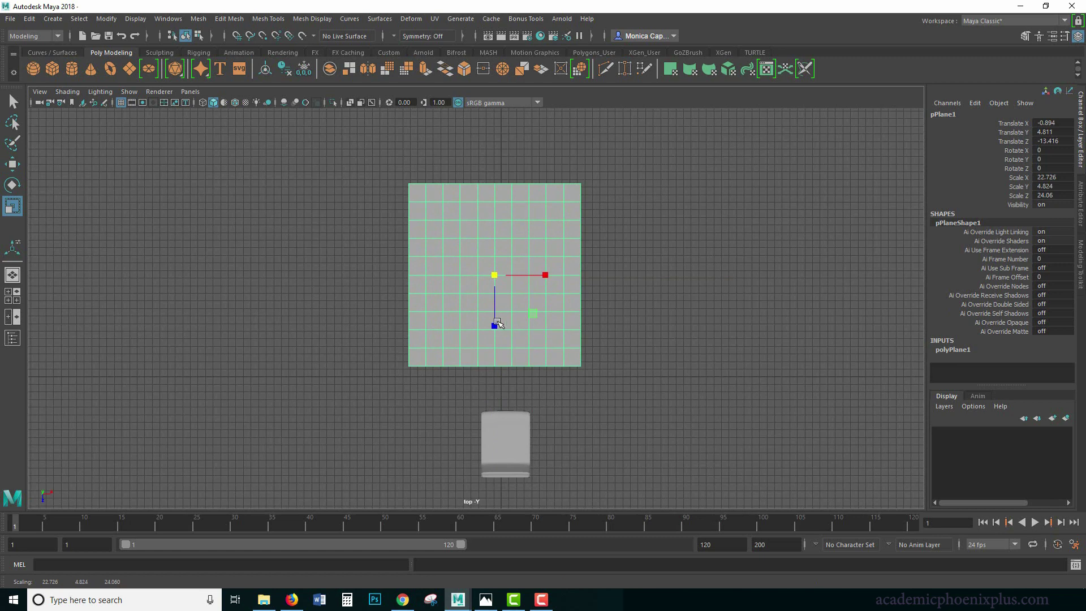
Stretch the plane lengthwise along Z and shift it slightly up in the top view.
mouse_move(497, 324)
left_mouse_down()
mouse_move(496, 371)
mouse_move(489, 304)
left_mouse_up()
key("w")
right_click_drag(613, 315, 506, 281, "alt")
middle_click_drag(507, 248, 503, 297, "alt")
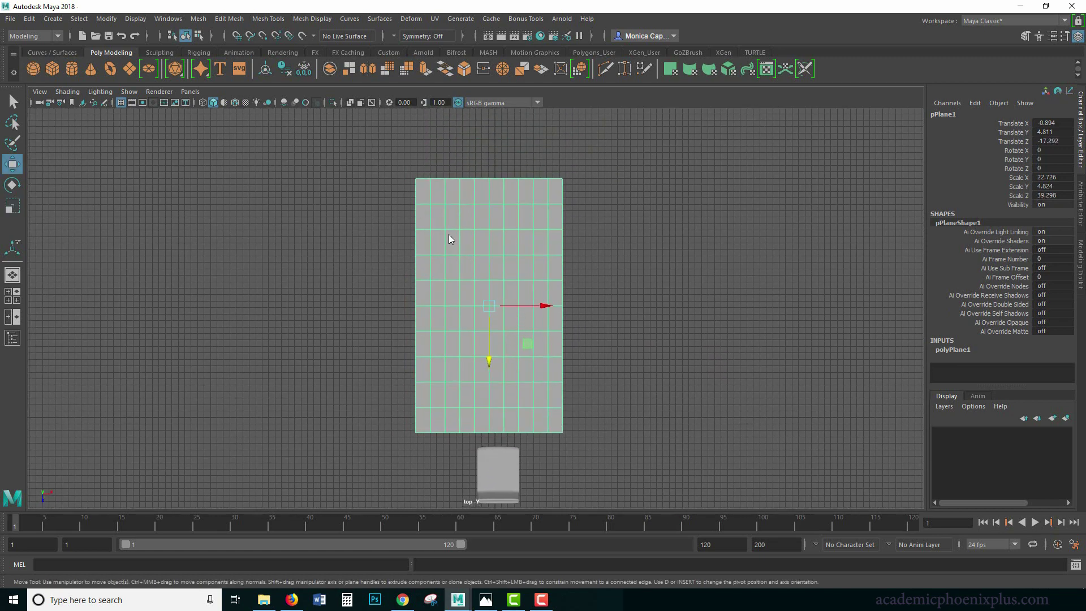
Delete the block of inner faces to cut a hole through the plane.
right_click_drag(449, 234, 454, 266)
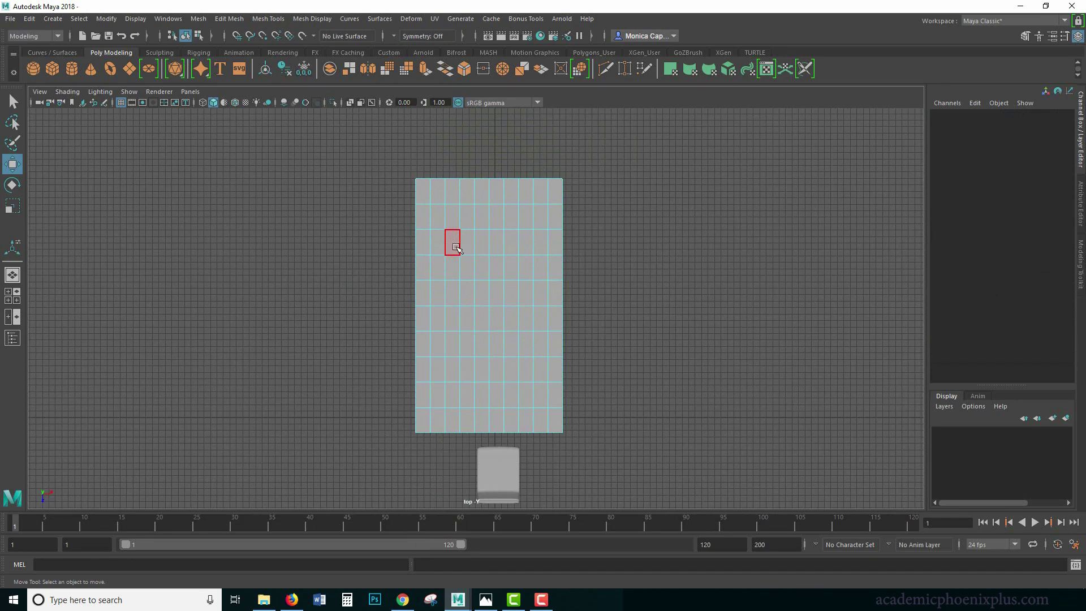
left_click_drag(518, 258, 531, 376)
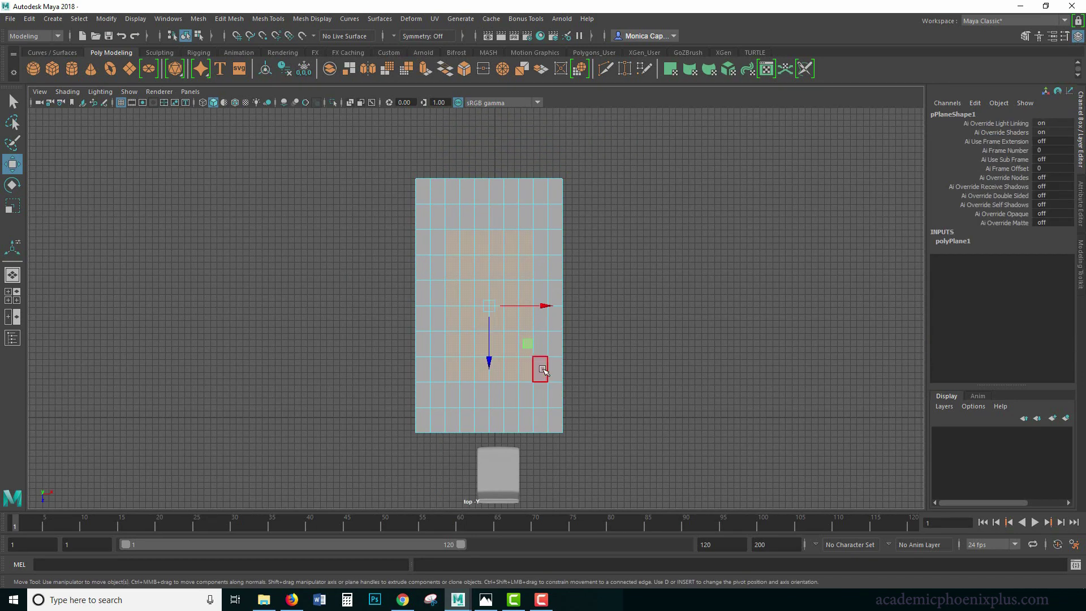
key("Delete")
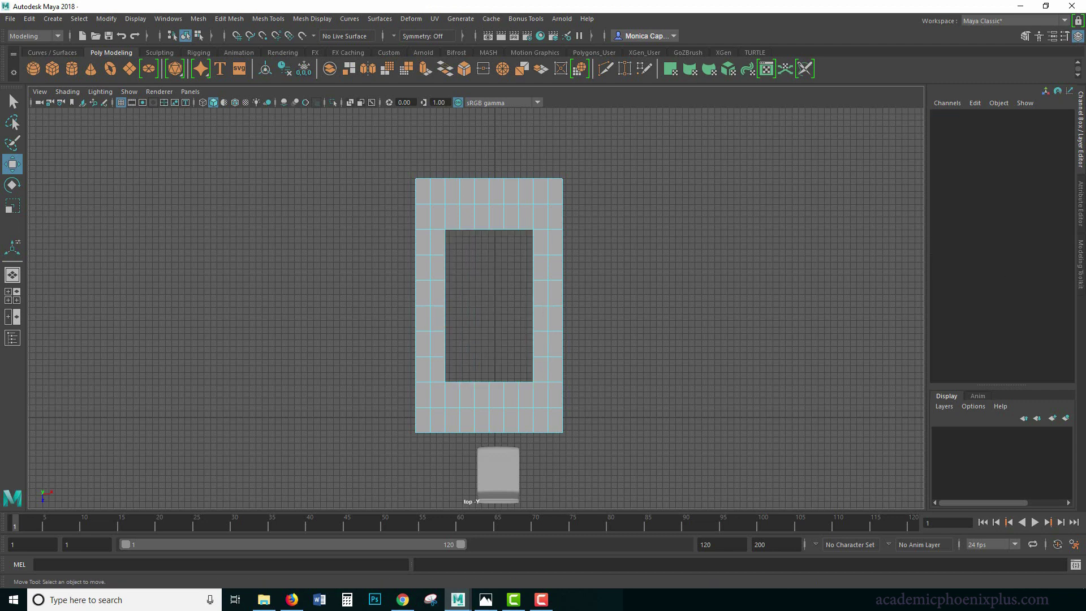
key("alt+Tab")
key("alt+Tab")
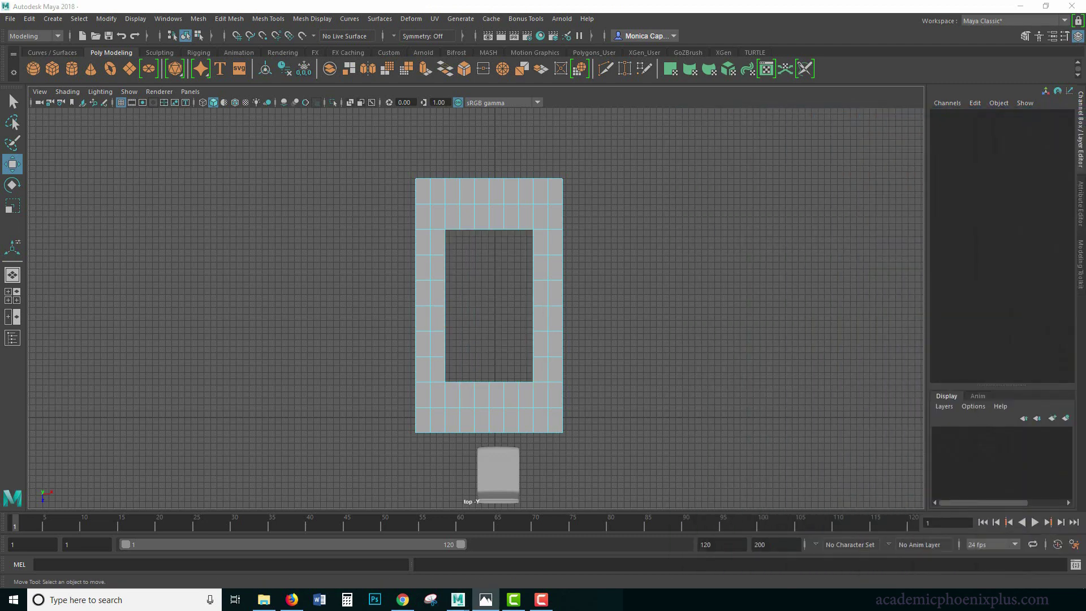
Scale the top and bottom inner vertex rows apart to widen the opening.
right_click_drag(466, 217, 409, 226)
left_click_drag(399, 218, 614, 246)
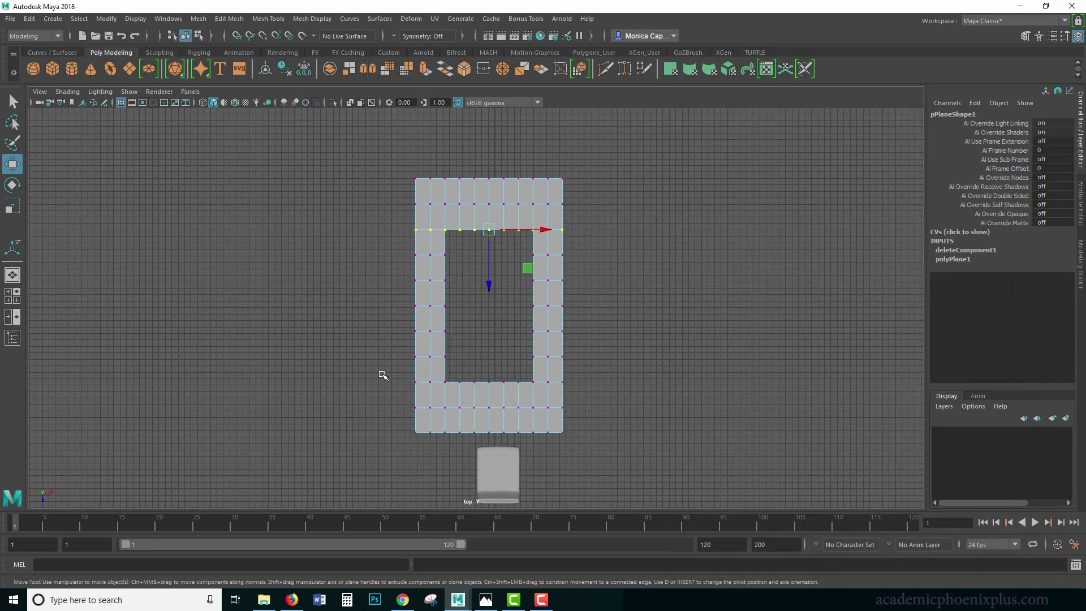
left_click_drag(383, 376, 599, 390, "shift")
key("r")
left_click_drag(491, 357, 492, 363)
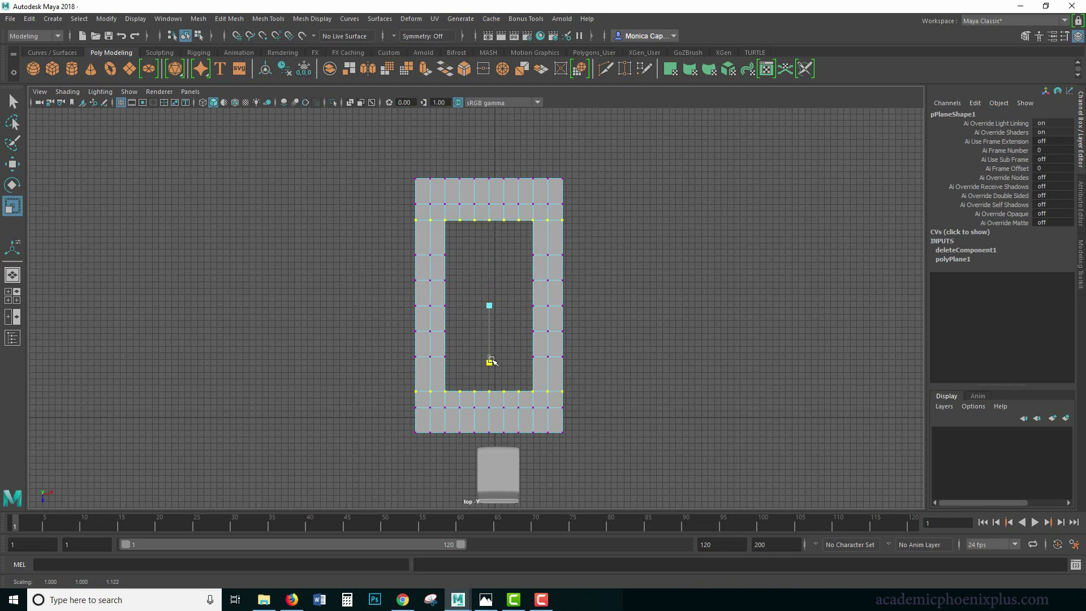
right_click_drag(516, 179, 566, 164)
left_click(526, 354)
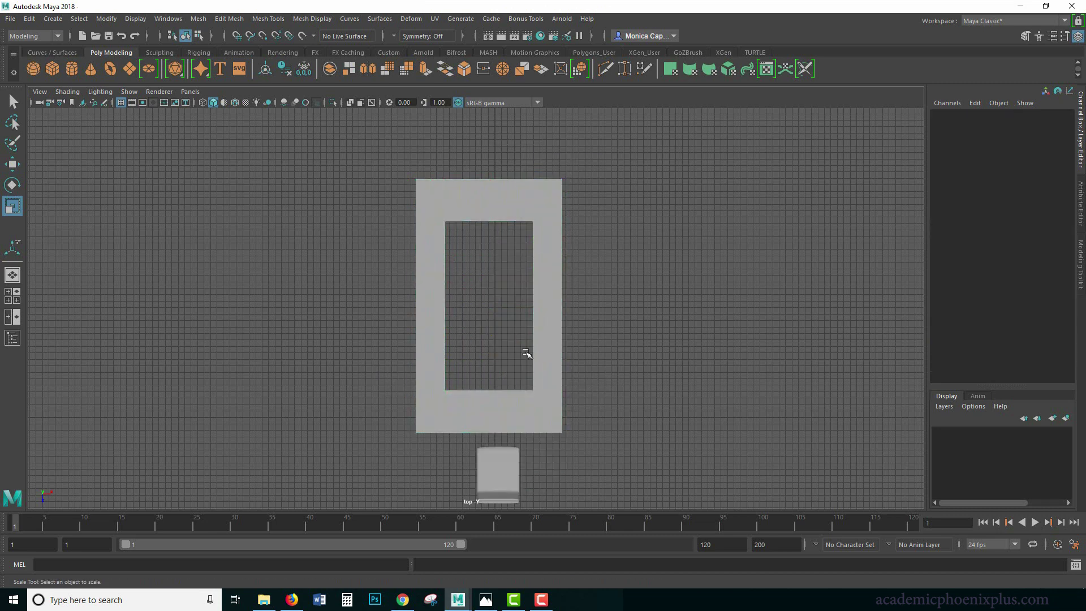
left_click(544, 356)
In perspective view, select all of the frame's faces.
key("space")
key("space")
right_click_drag(744, 291, 480, 272, "alt")
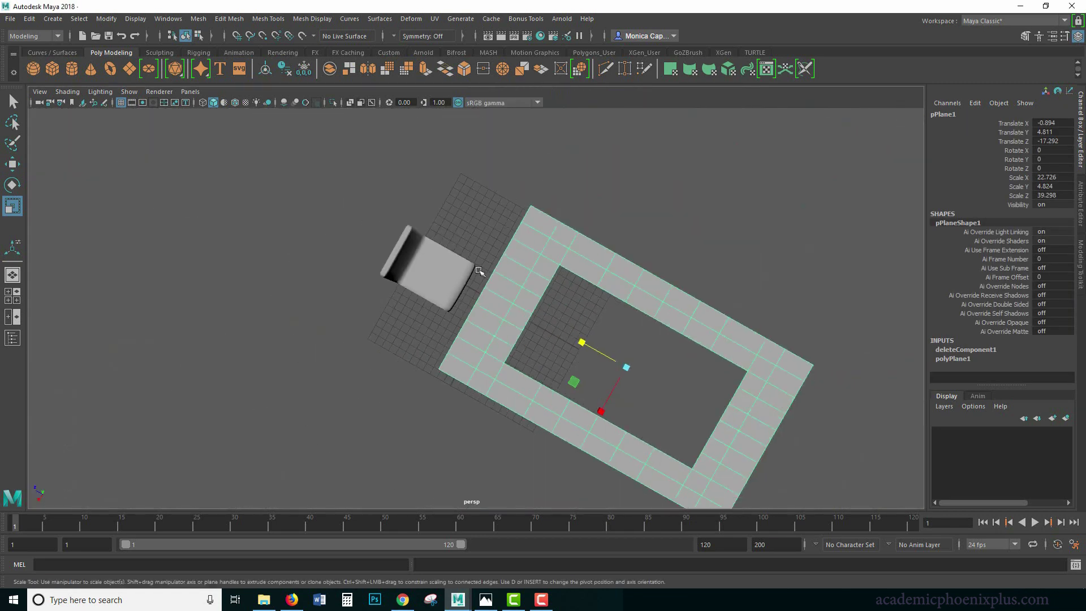
left_click_drag(480, 271, 679, 283, "alt")
right_click_drag(762, 287, 765, 247)
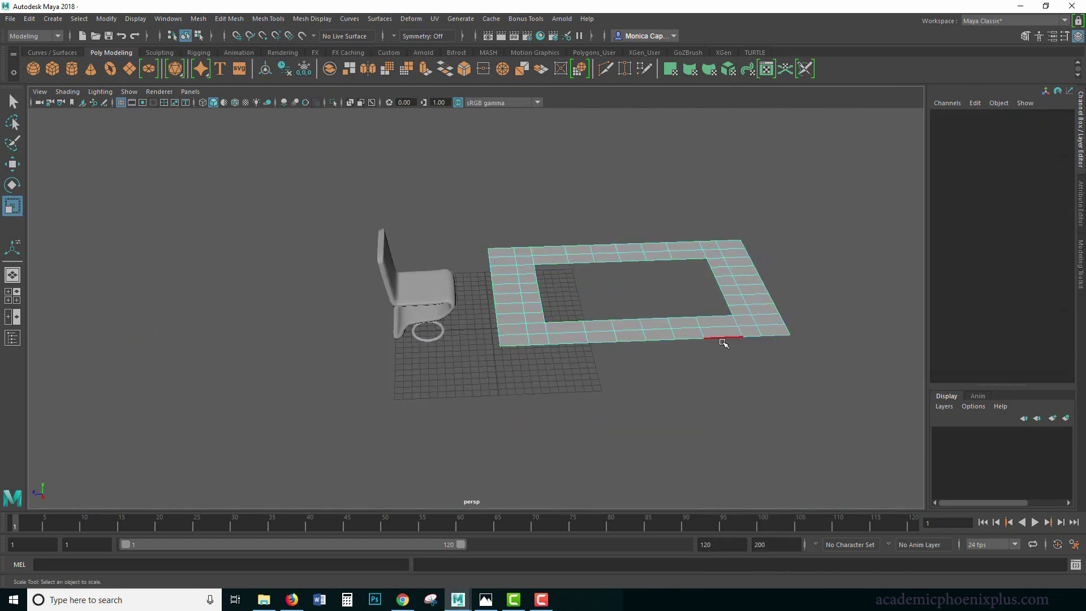
double_click(724, 339)
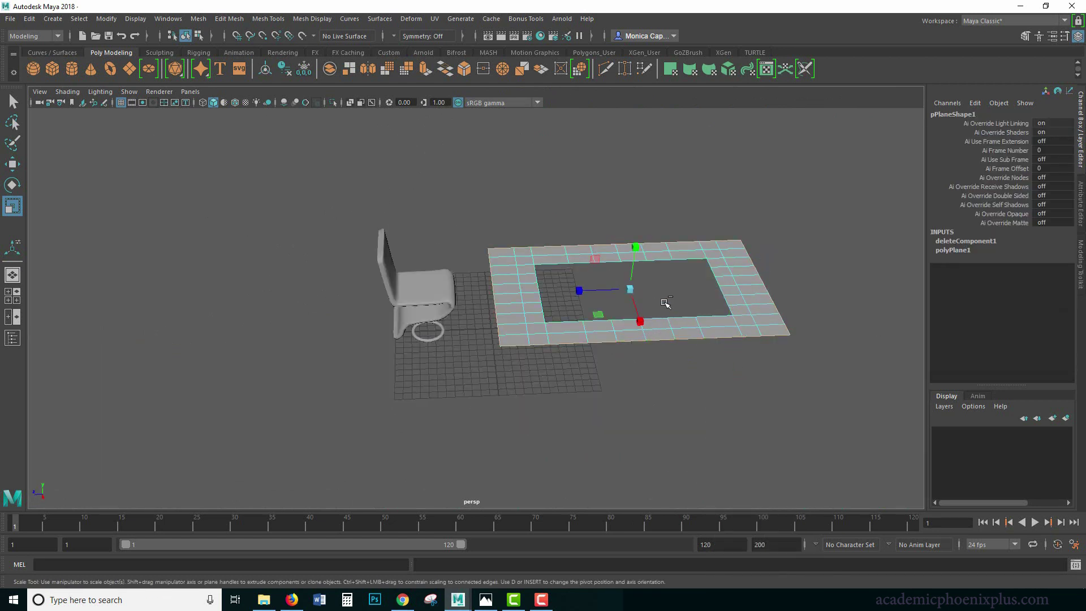
right_click_drag(519, 270, 477, 209)
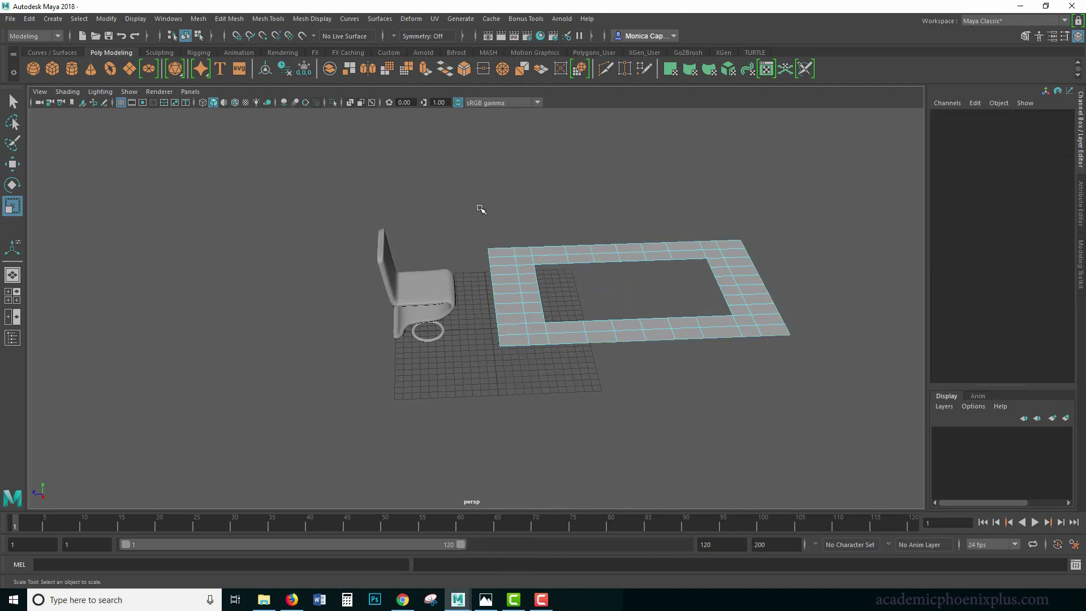
left_click_drag(478, 208, 816, 347)
Extrude the faces (Ctrl+E) and push them down in Y to thicken the frame.
key("ctrl+e")
key("w")
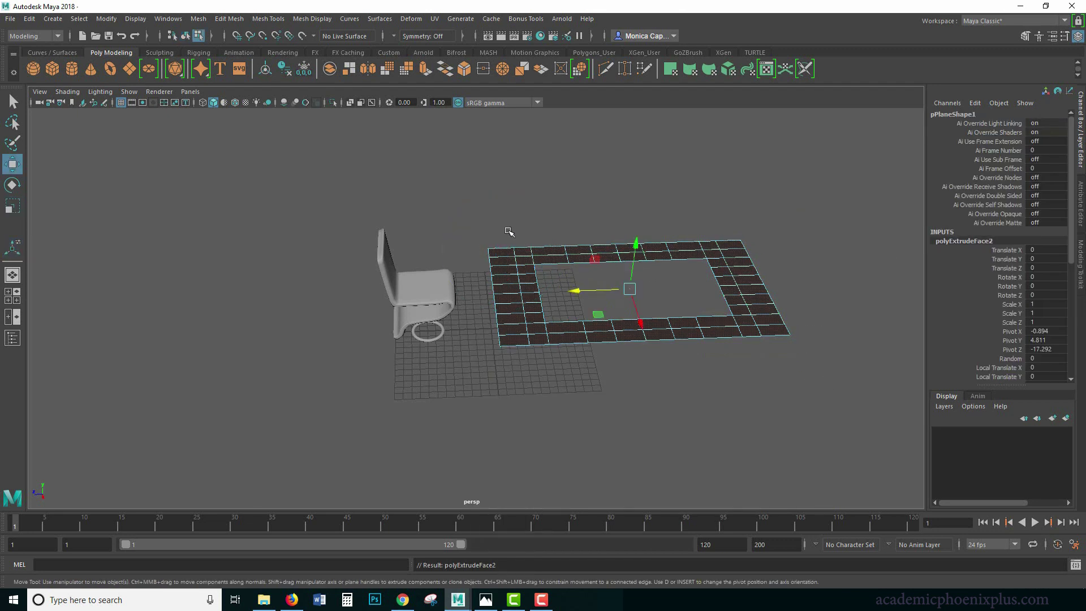
left_click_drag(635, 244, 638, 233)
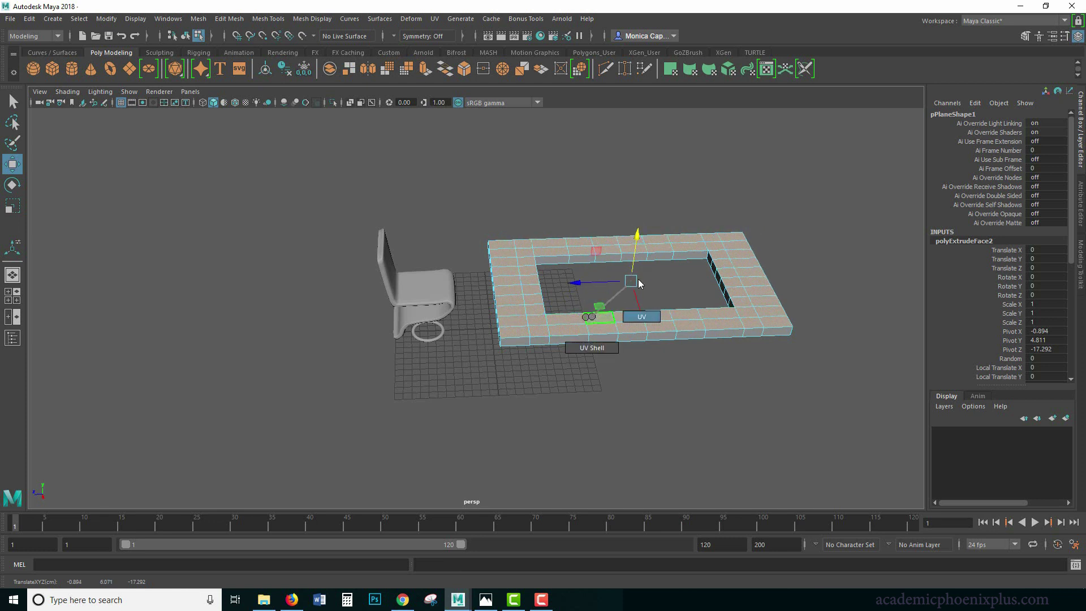
right_click_drag(588, 322, 633, 275)
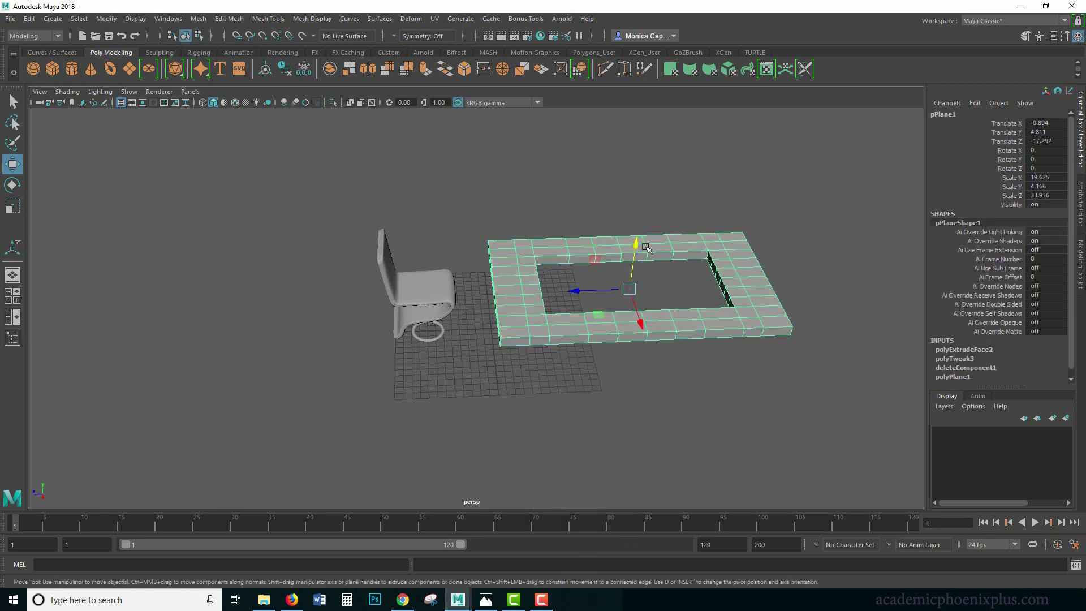
left_click_drag(699, 304, 568, 342, "alt")
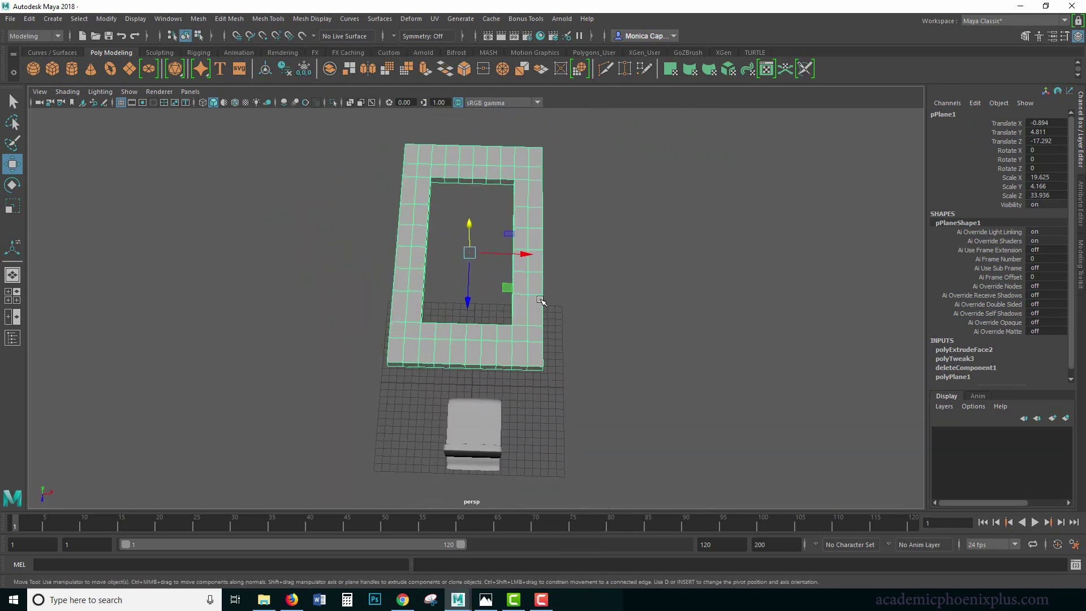
left_click_drag(469, 223, 469, 243)
left_click(499, 298)
key("ctrl+z")
key("ctrl+z")
Check the frame's side, then return to the top view.
left_click_drag(686, 356, 515, 363, "alt")
mouse_move(537, 323)
right_mouse_down("shift")
mouse_move(538, 348)
mouse_move(546, 321)
right_mouse_up("shift")
left_click(575, 364)
key("space")
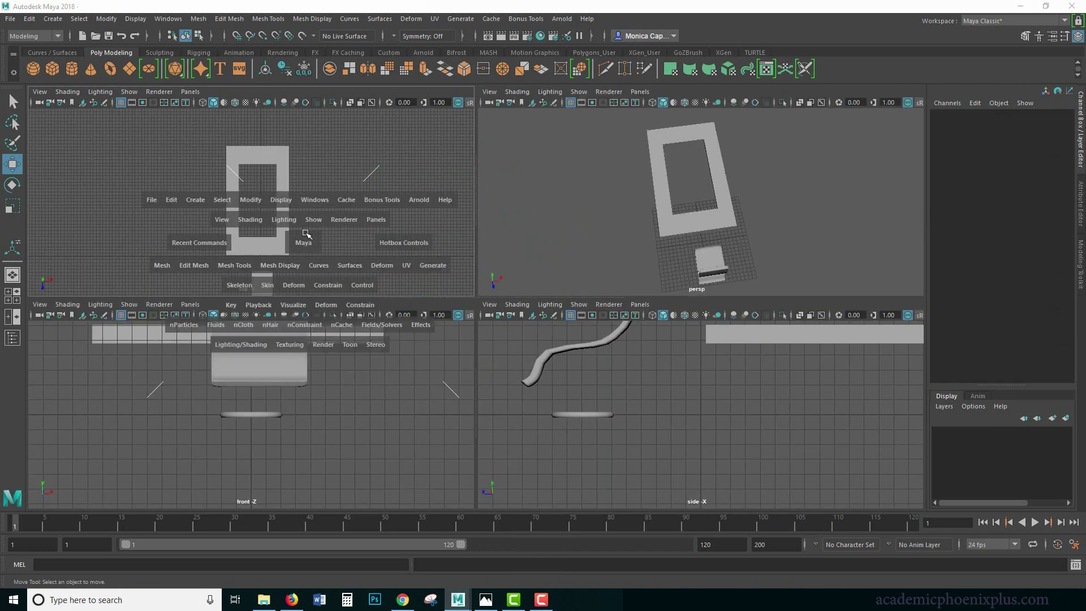
scroll(614, 318, "up", 5)
scroll(509, 267, "down", 2)
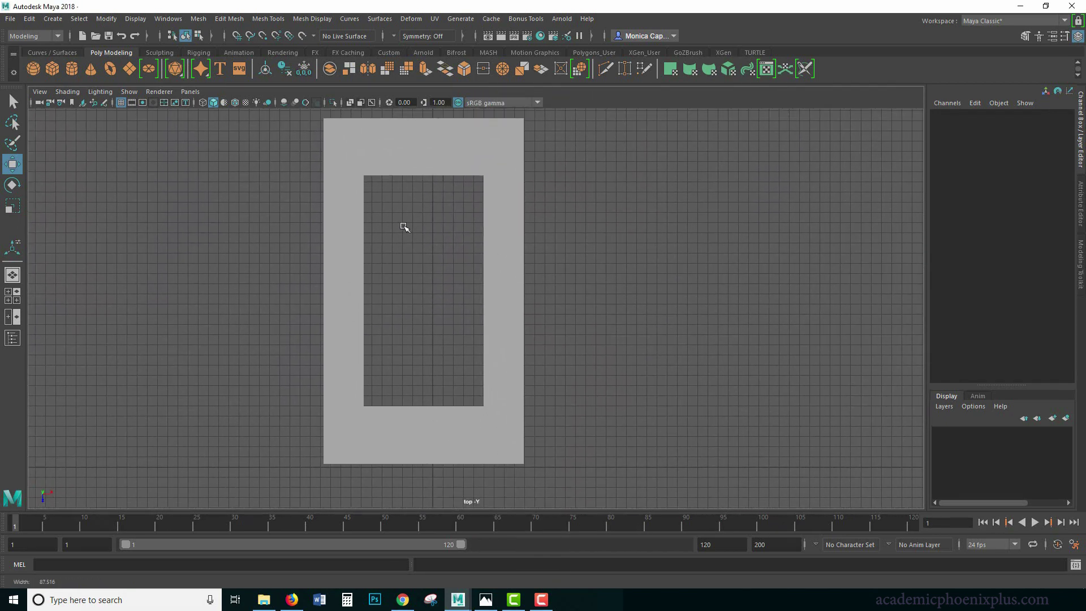
Insert edge loops close to the frame's bottom, left and right borders.
left_click(501, 169)
right_click_drag(498, 317, 413, 338, "shift")
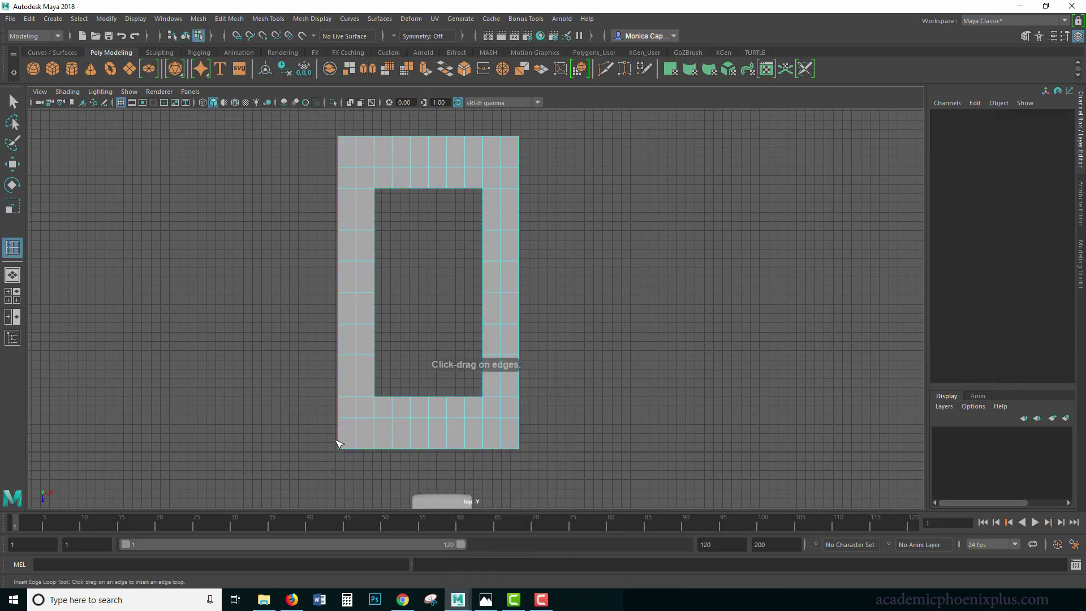
left_click_drag(340, 437, 344, 442)
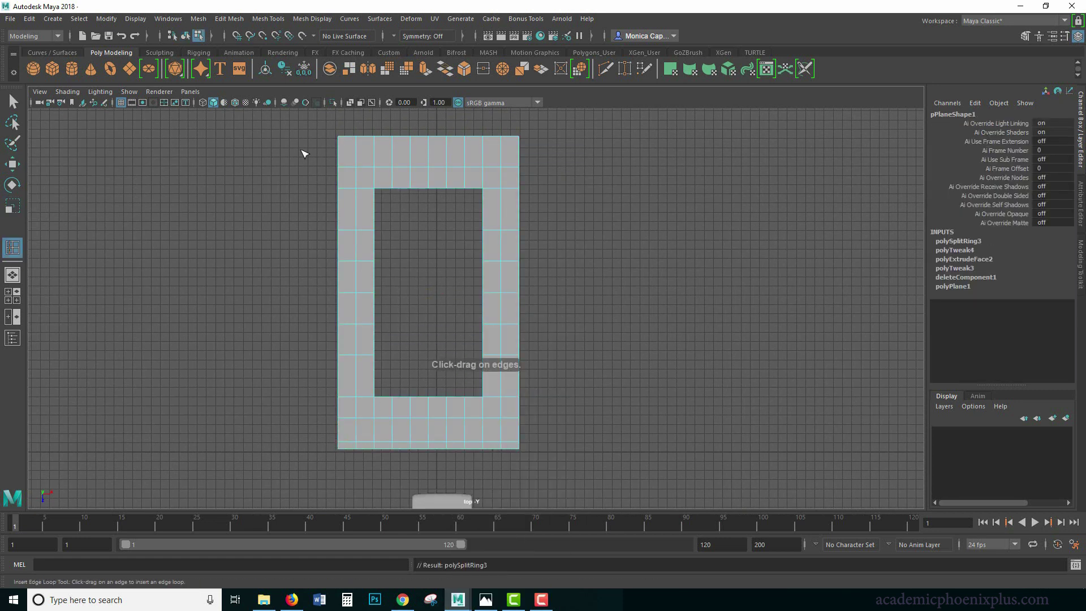
left_click(342, 144)
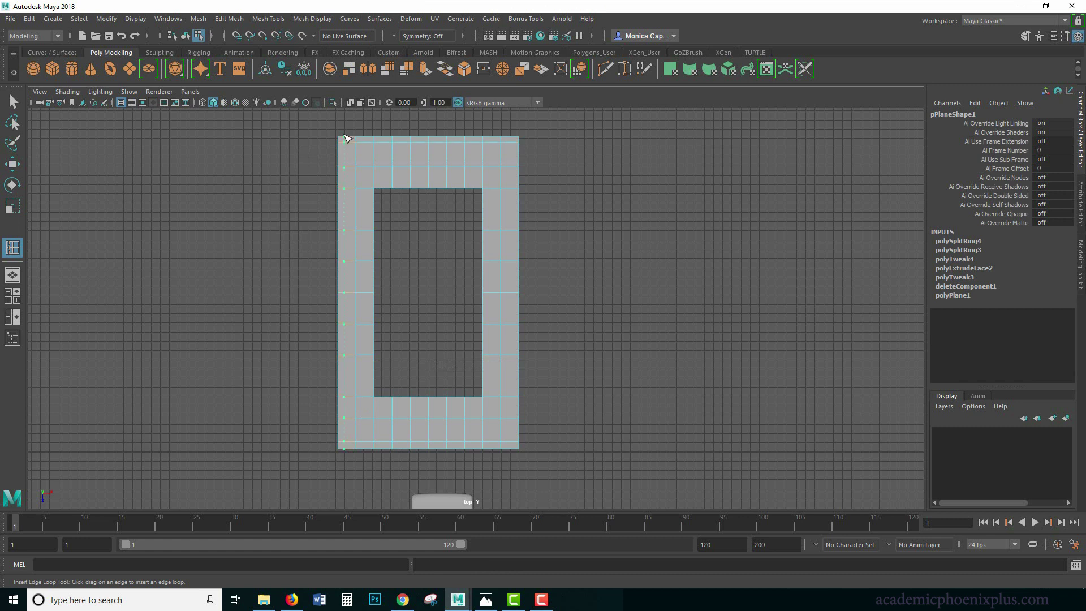
left_click(344, 142)
left_click(513, 140)
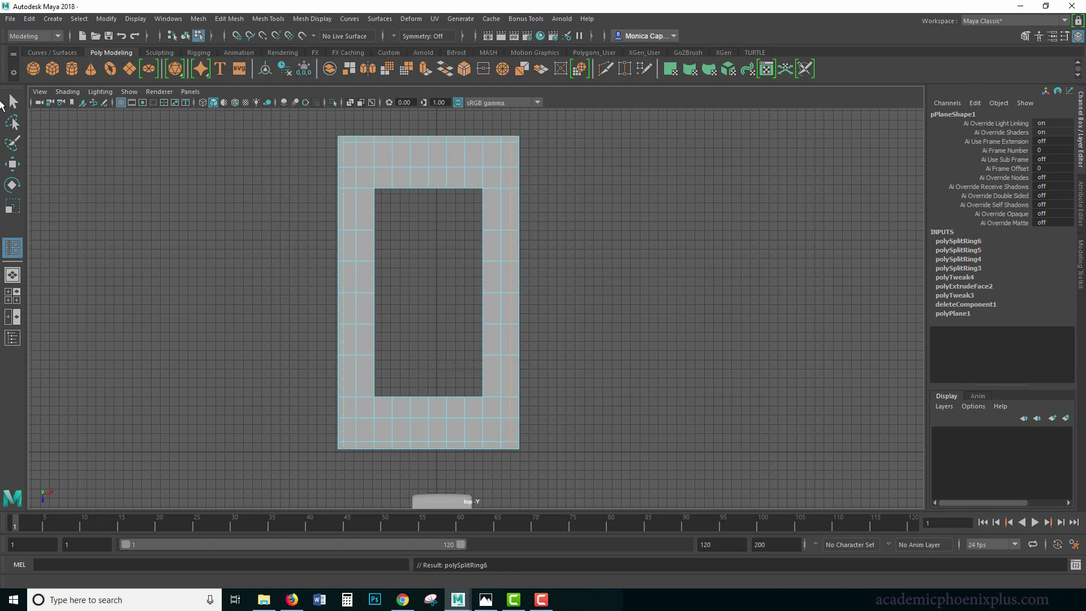
left_click(12, 102)
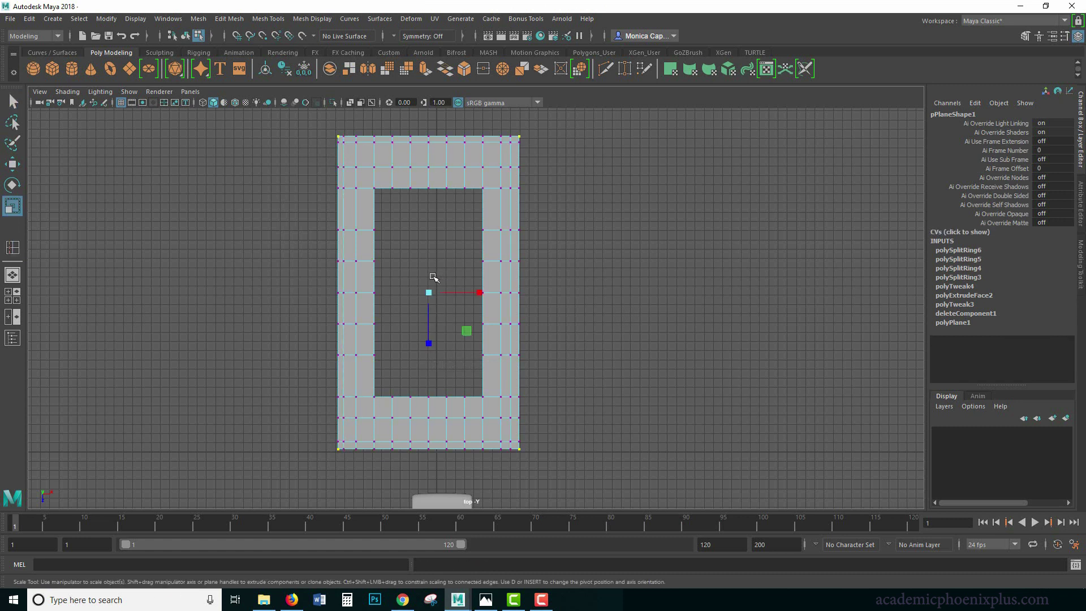
Pull the frame's corner vertices slightly inward.
left_click_drag(434, 291, 450, 281)
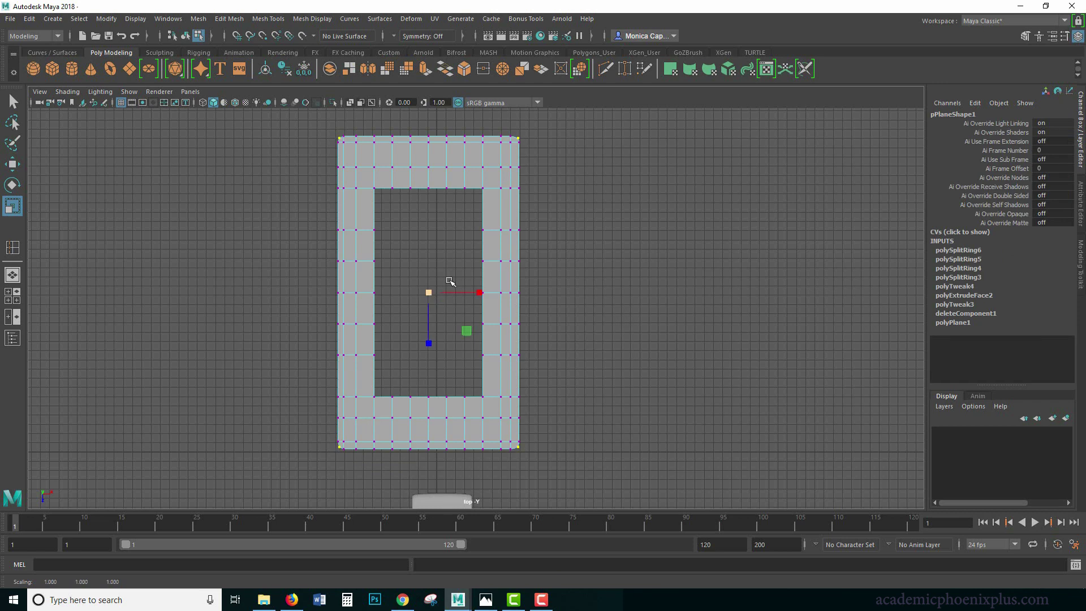
right_click_drag(504, 224, 562, 204)
left_click(613, 214)
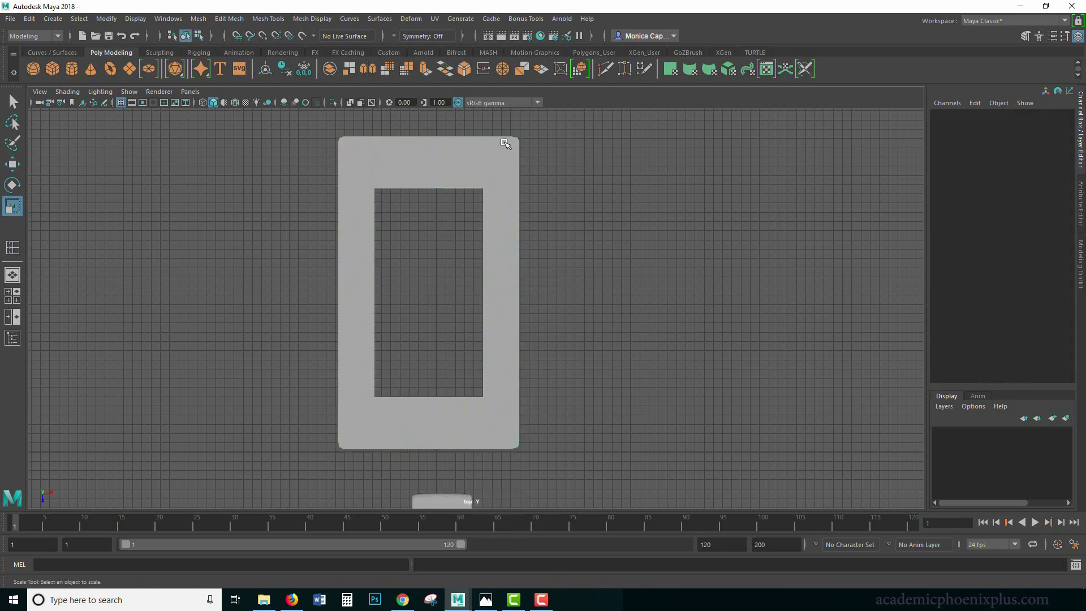
key("space")
key("space")
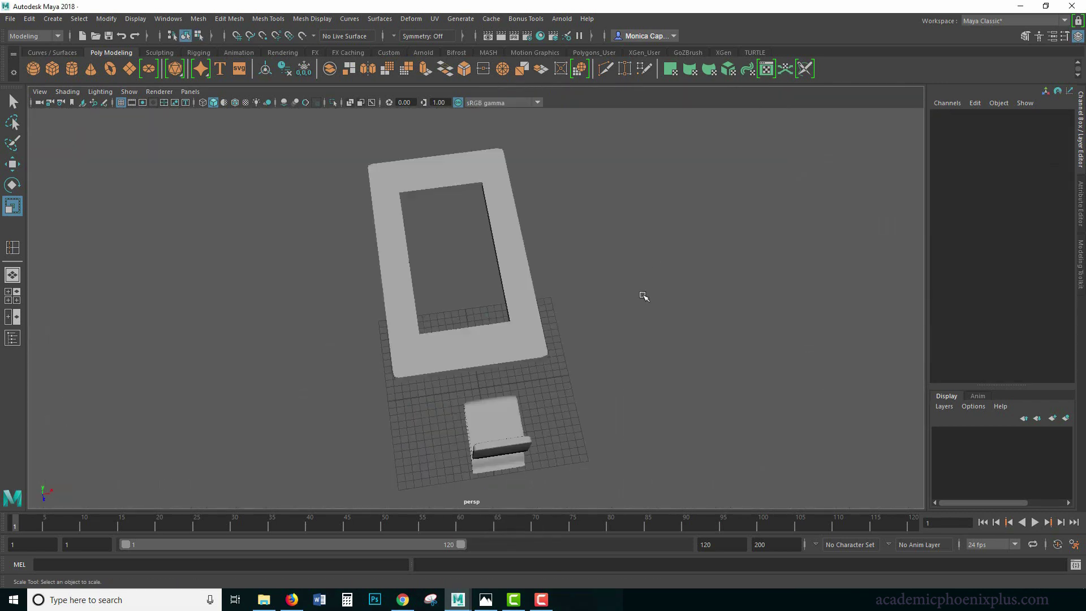
Scale the frame taller and rename pPlane1 to table_geo.
left_click_drag(643, 296, 544, 279, "alt")
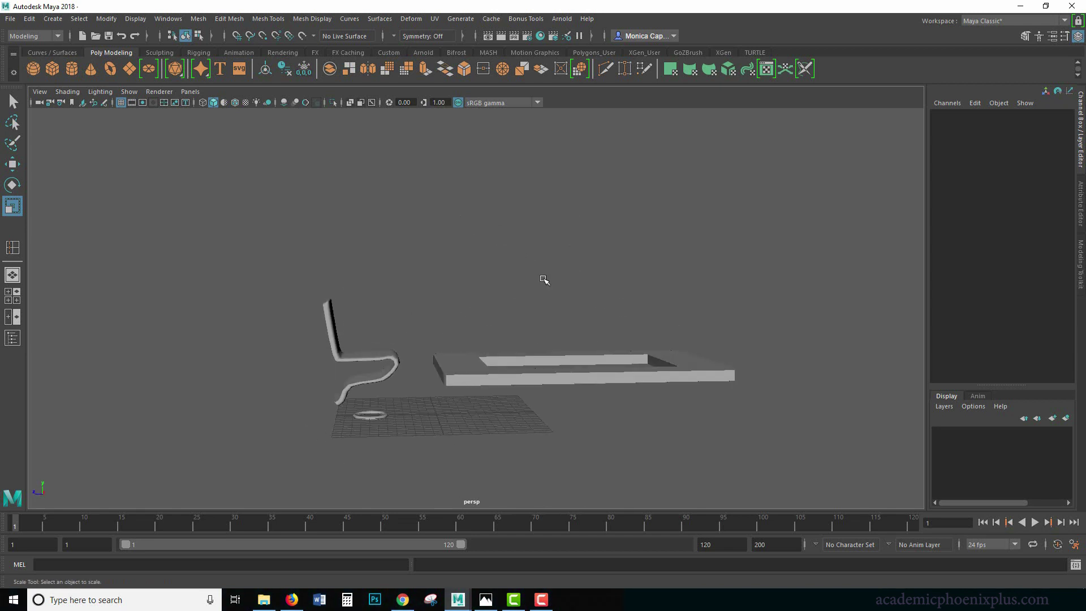
left_click(554, 378)
left_click_drag(575, 323, 569, 293)
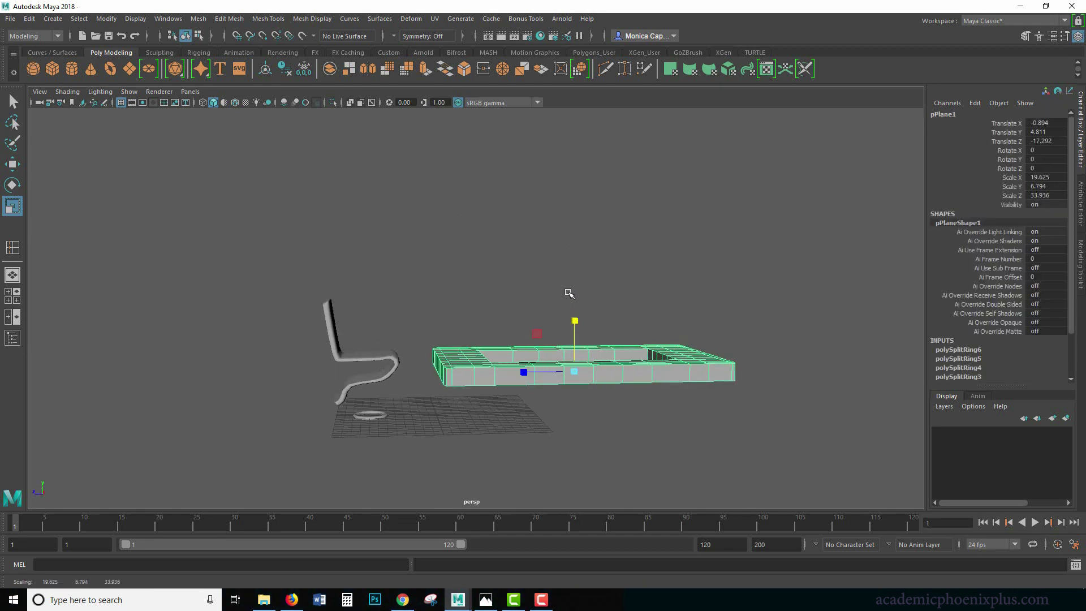
right_click(461, 352)
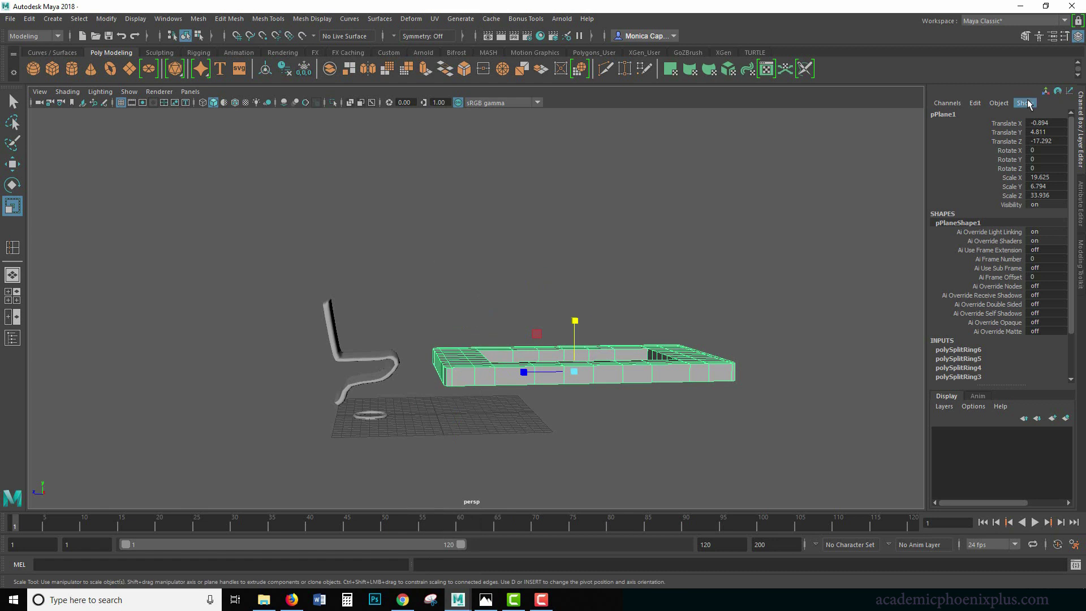
double_click(984, 113)
type("table_g")
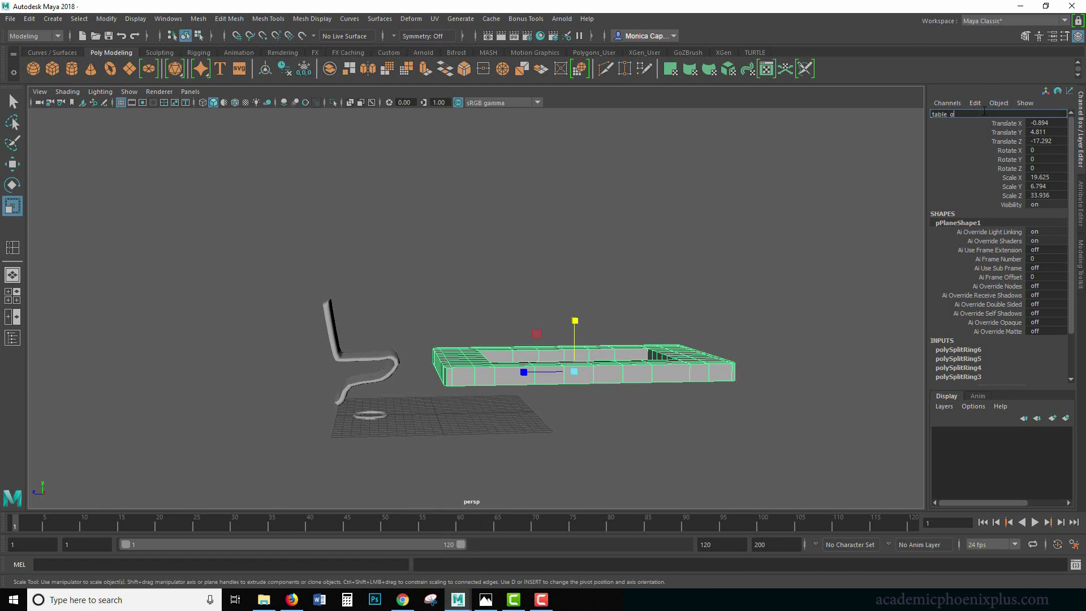
type("eo")
key("Return")
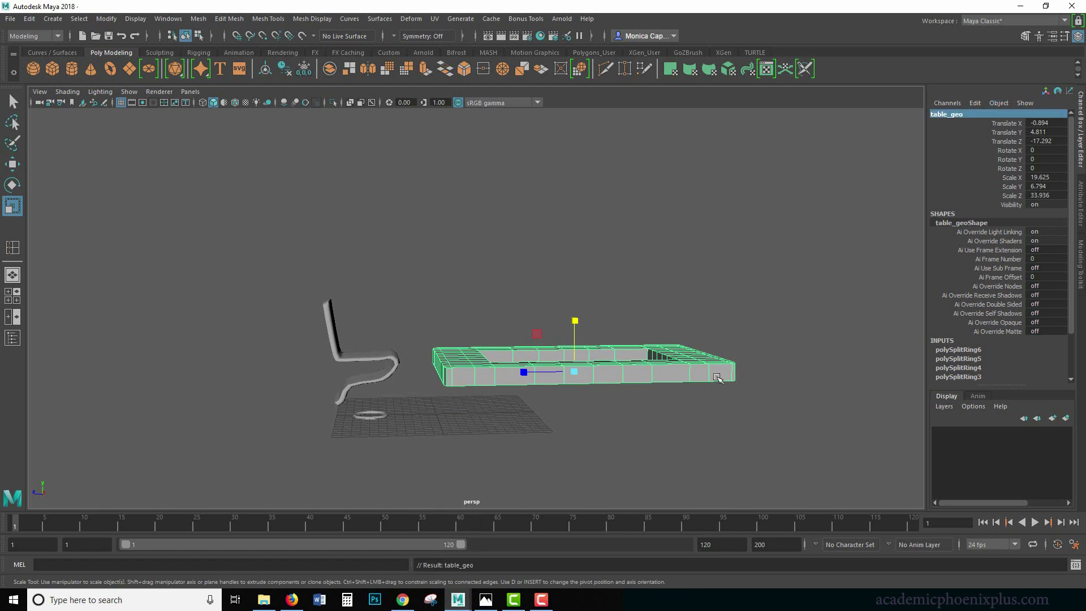
Move one ring along Z from under the chair to beside the table.
right_click_drag(494, 363, 444, 371)
middle_click_drag(671, 376, 608, 369, "alt")
right_click_drag(624, 367, 715, 271)
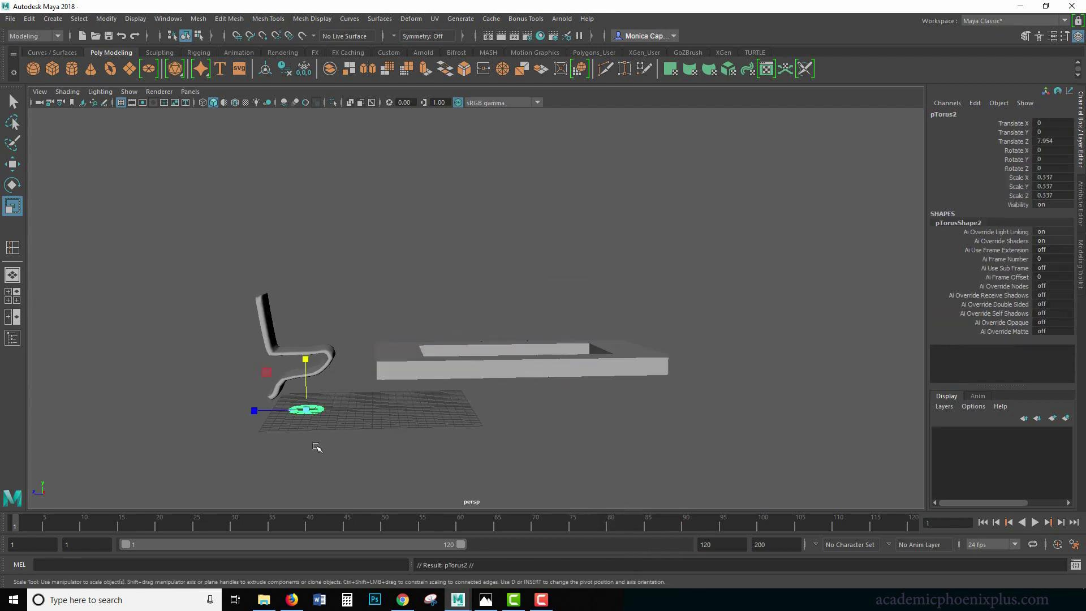
key("w")
left_click_drag(255, 410, 461, 406)
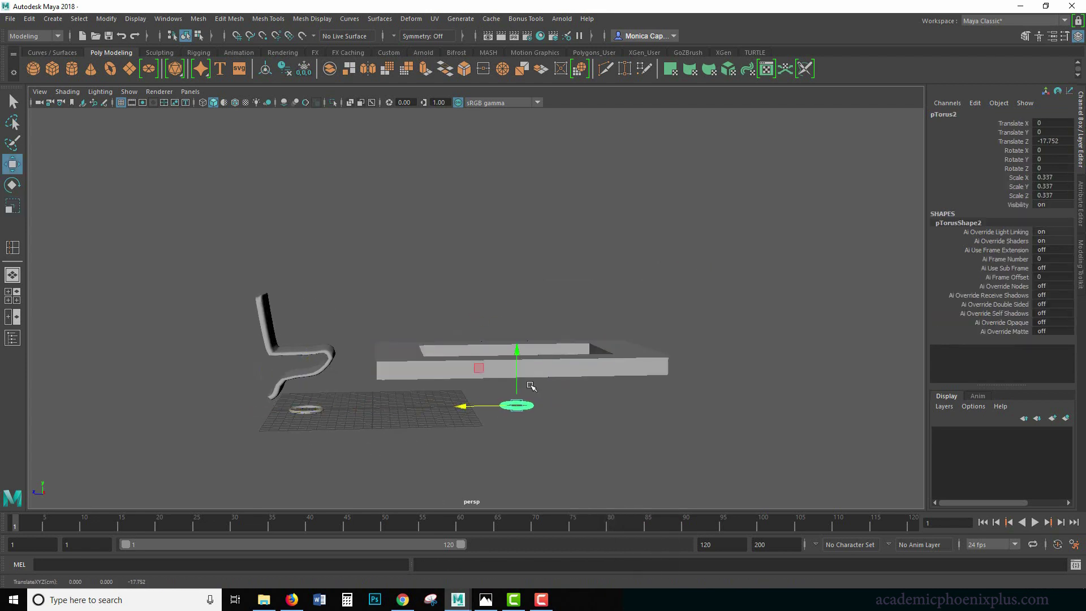
In top view, shift table_geo sideways in X over the ring.
left_click(603, 425)
key("space")
key("space")
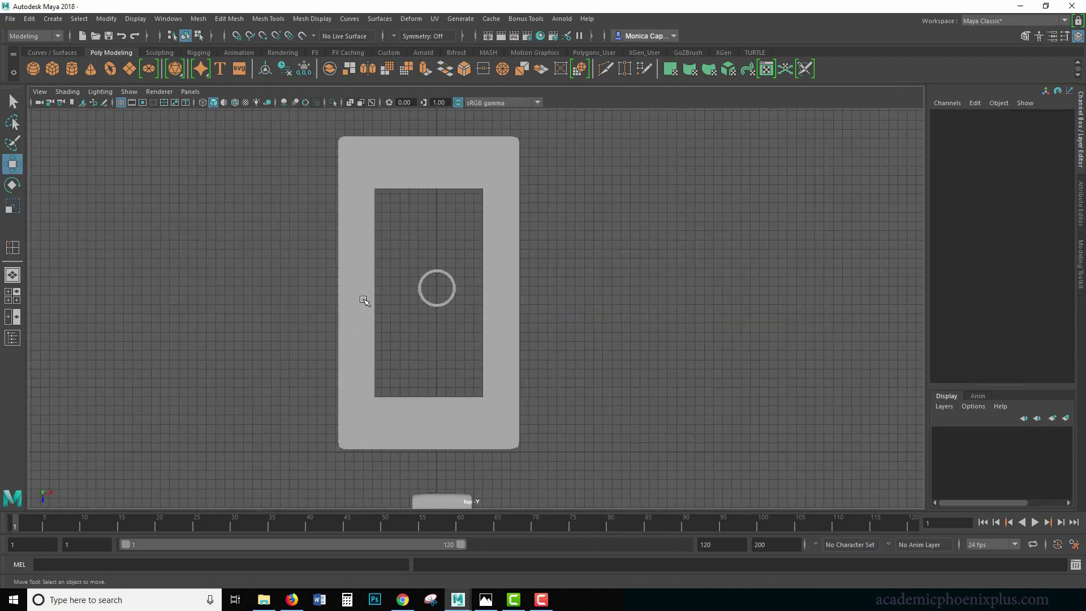
left_click(449, 306)
left_click(453, 405)
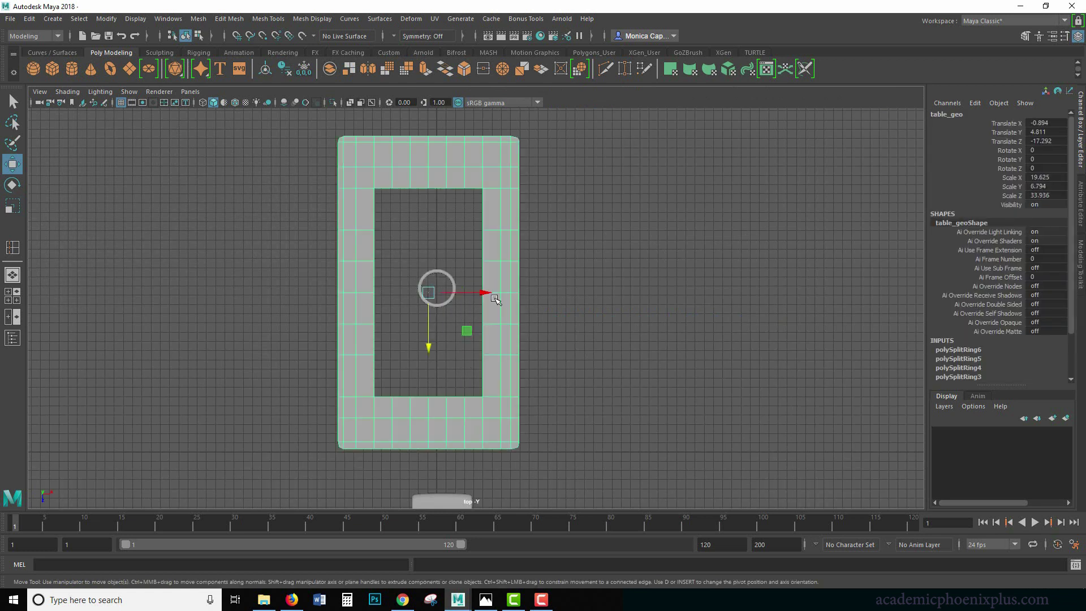
left_click_drag(489, 289, 498, 296)
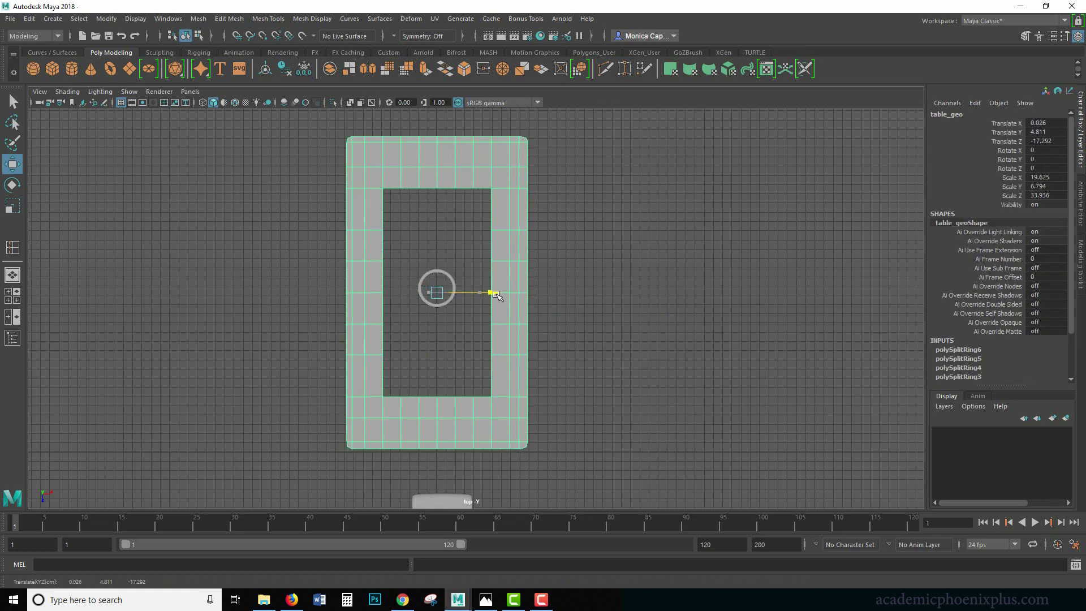
key("space")
key("space")
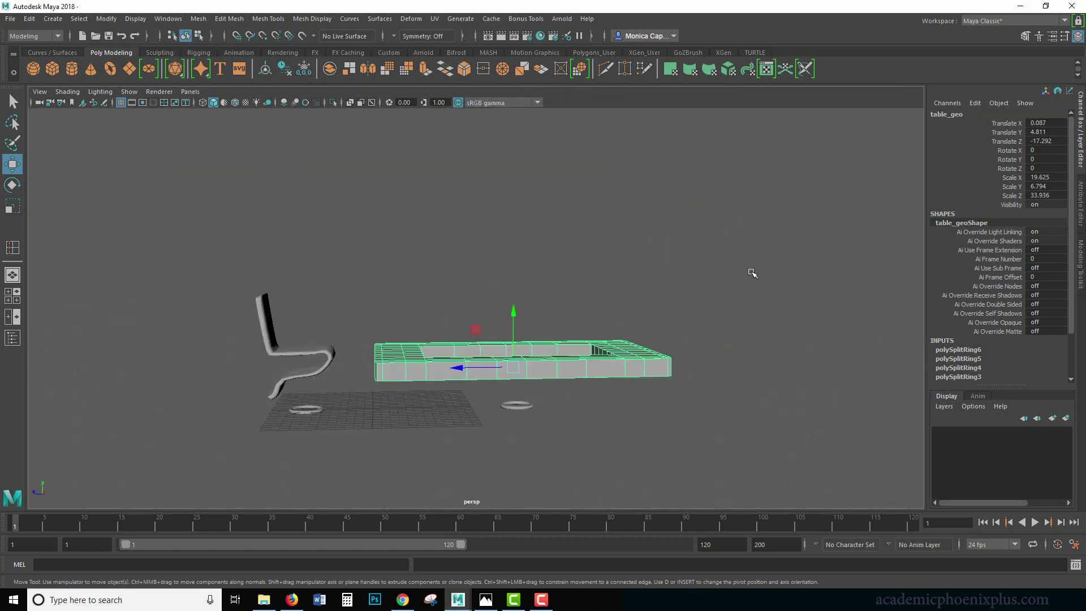
Swap the rings, sending one toward the table and the other back under the chair.
left_click(523, 412)
key("r")
left_click_drag(516, 407, 575, 407)
key("ctrl+z")
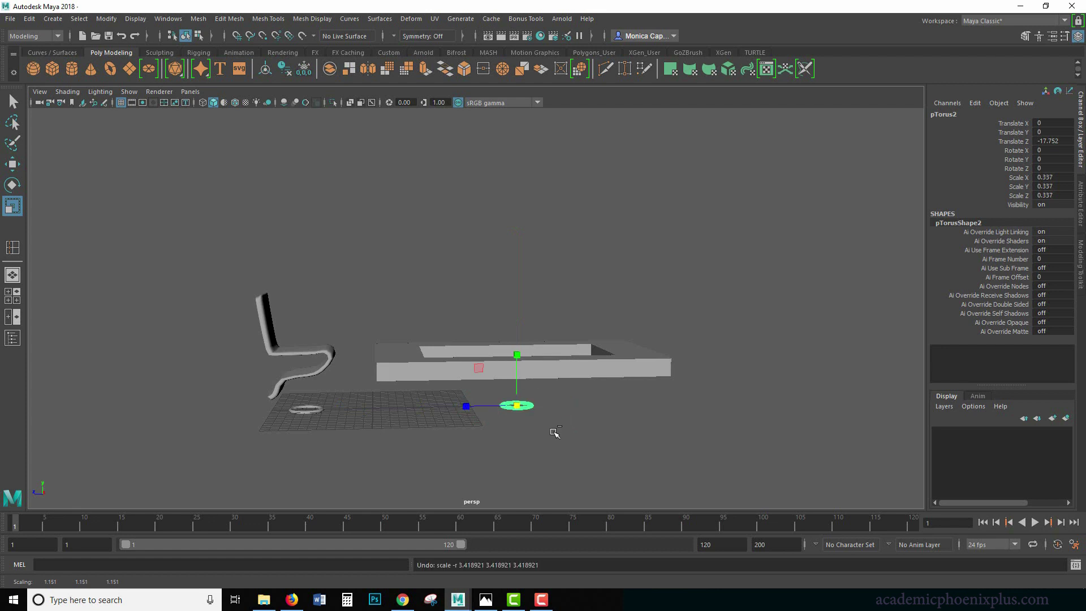
left_click(312, 409)
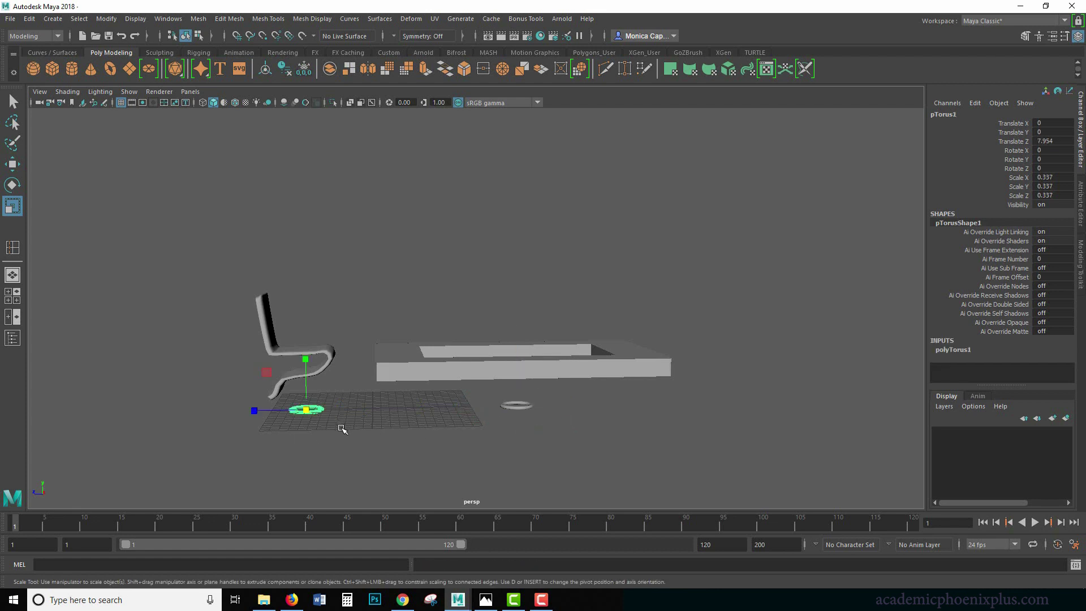
key("w")
left_click_drag(256, 409, 536, 406)
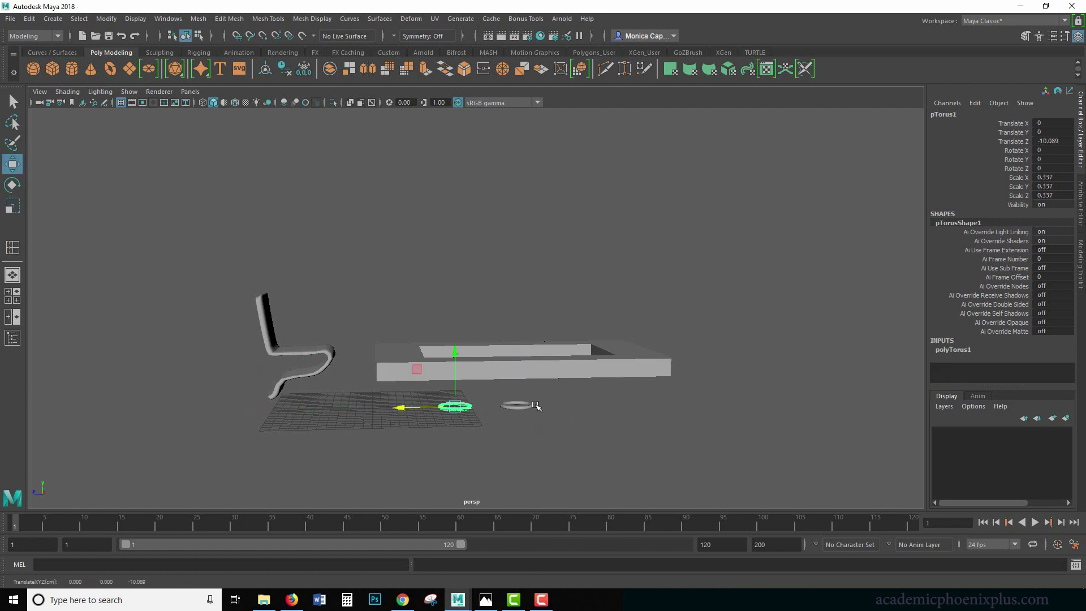
left_click(525, 405)
left_click_drag(461, 407, 252, 409)
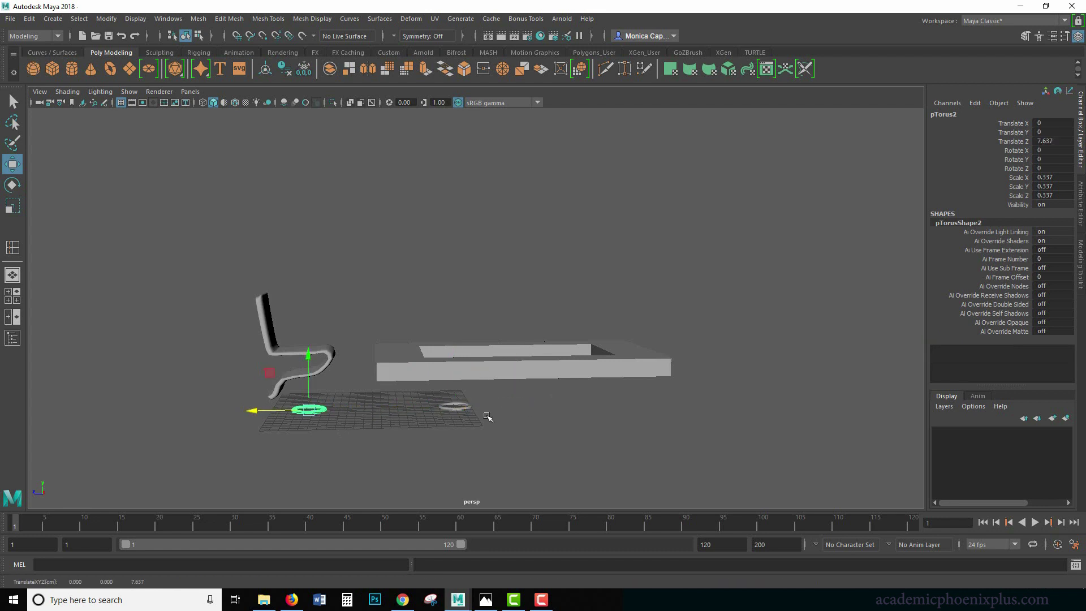
Centre pTorus1 beneath the table at Z -16.333, checking from above.
left_click(461, 408)
left_click_drag(407, 410, 449, 408)
key("space")
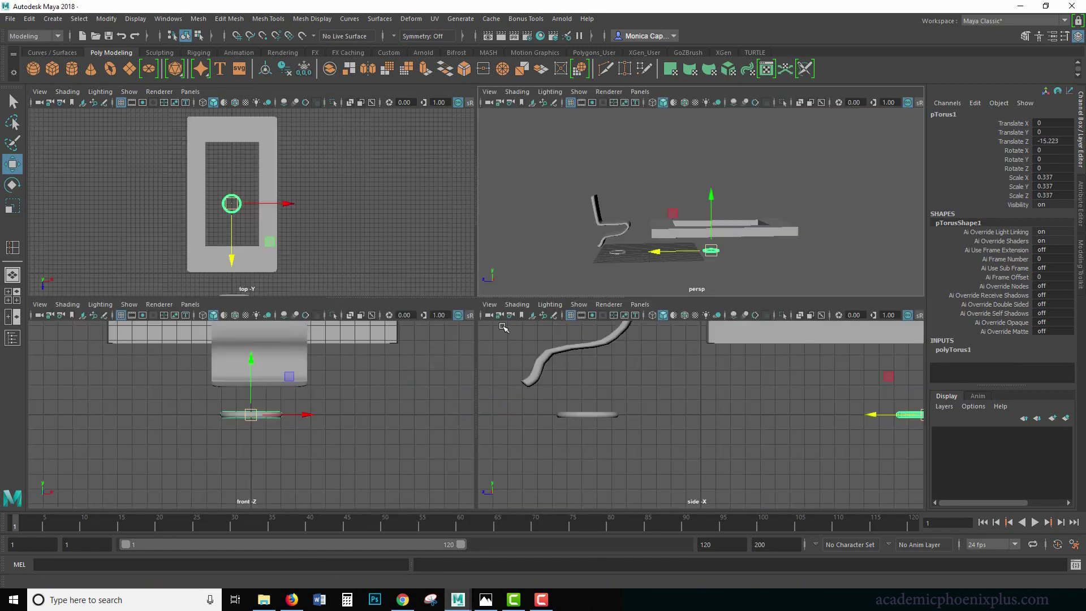
left_click_drag(233, 261, 233, 256)
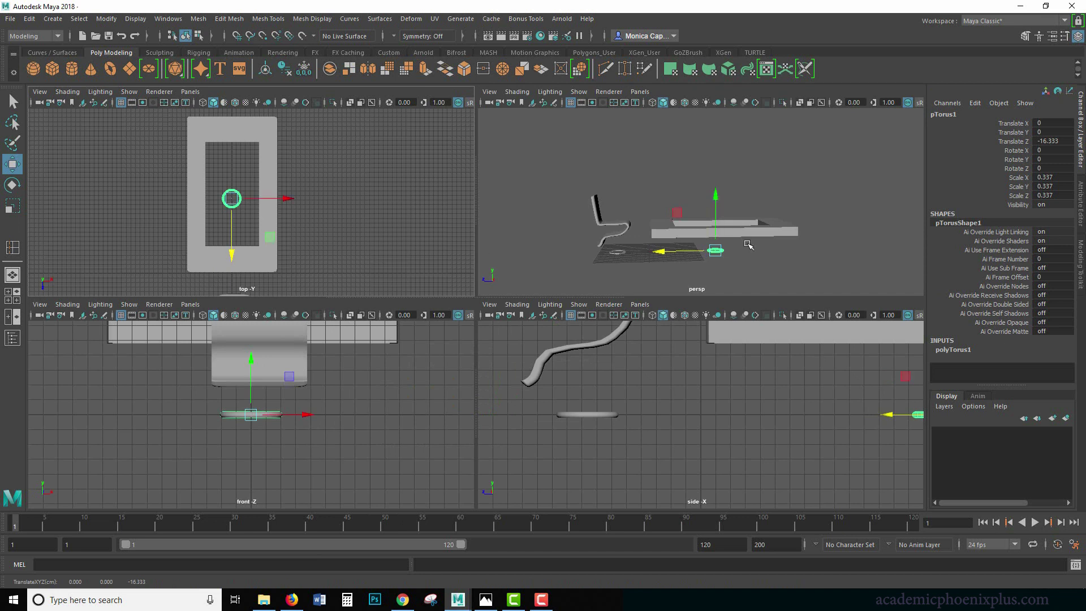
key("space")
left_click_drag(539, 371, 546, 339, "alt")
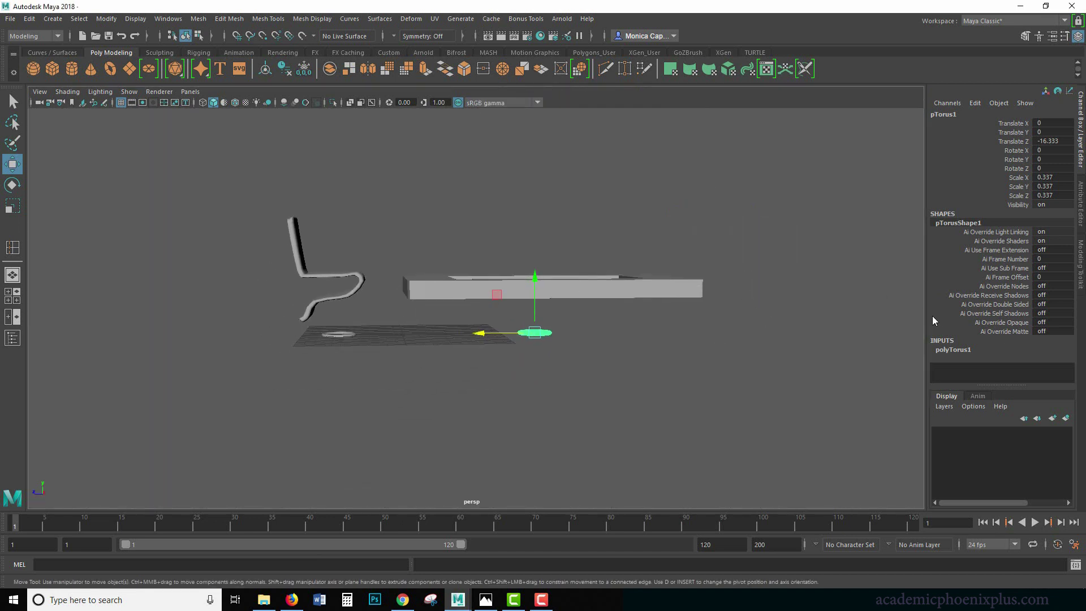
Expand polyTorus1 and raise the ring's Radius from 5.6 to 14.4.
left_click(950, 350)
left_click_drag(1071, 304, 1065, 337)
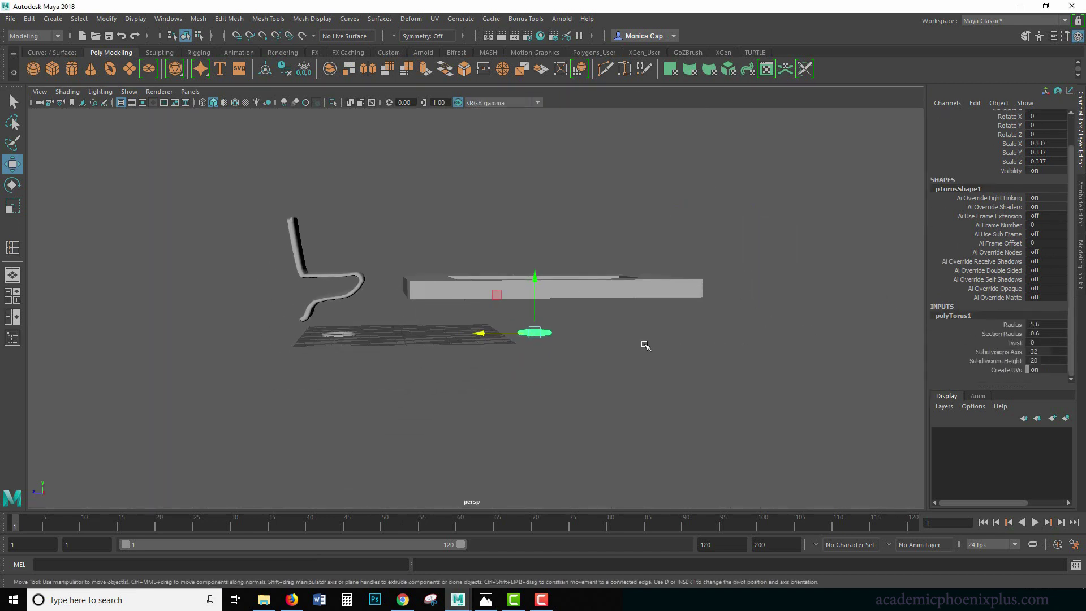
right_click_drag(582, 399, 815, 438, "alt")
middle_click_drag(814, 439, 597, 339, "alt")
left_click_drag(596, 338, 634, 342, "alt")
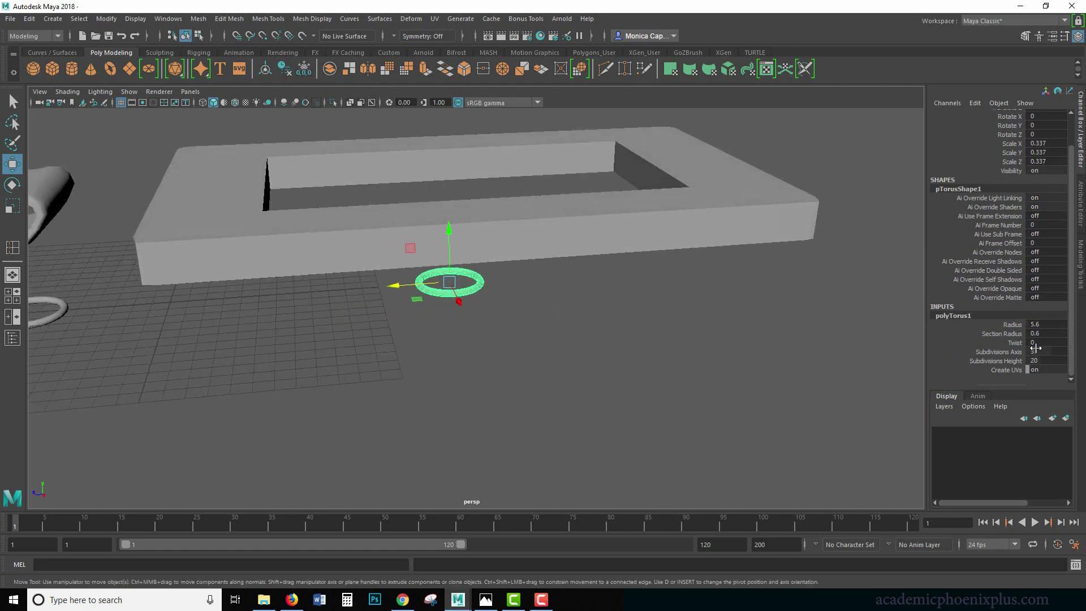
left_click(1011, 333)
middle_click_drag(569, 385, 589, 356)
key("ctrl+z")
left_click(1010, 325)
left_click_drag(590, 356, 354, 321, "alt")
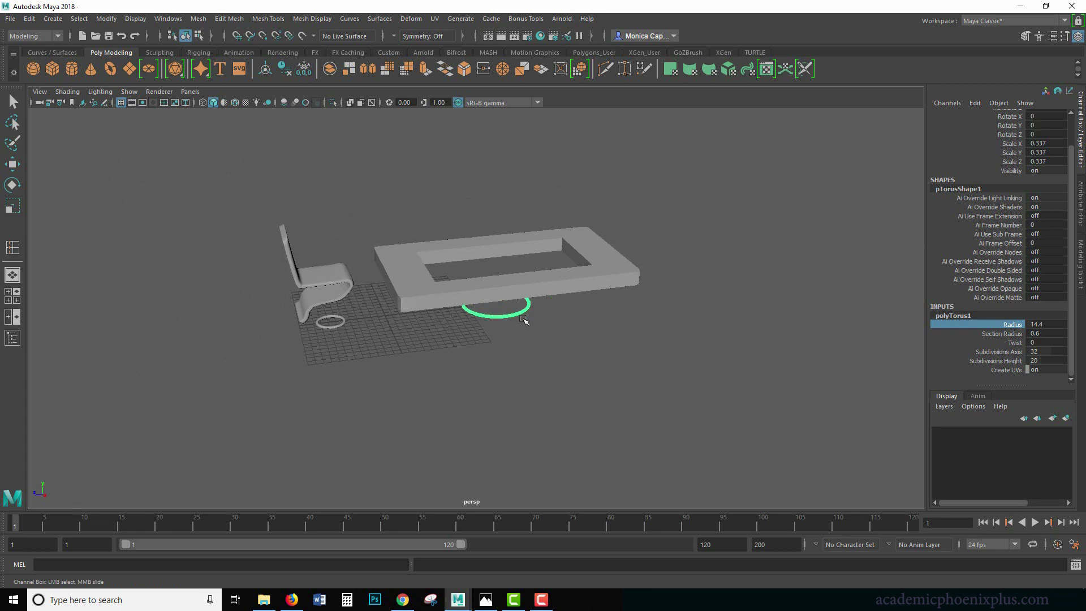
Rename the rings tableRing_geo and chairRing_geo.
scroll(1072, 125, "up", 2)
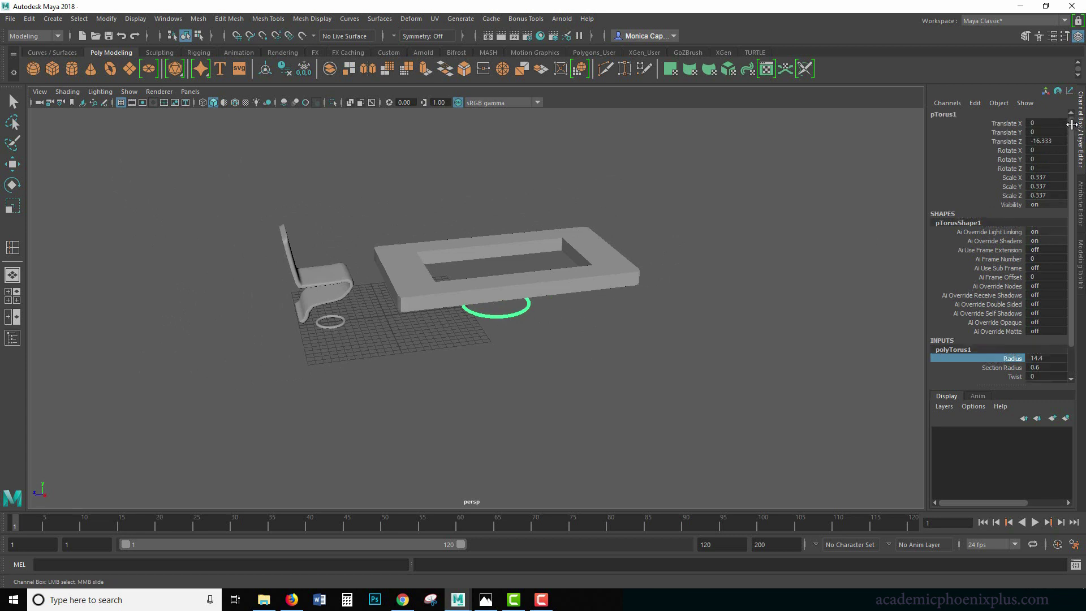
left_click(969, 114)
type("tableRing")
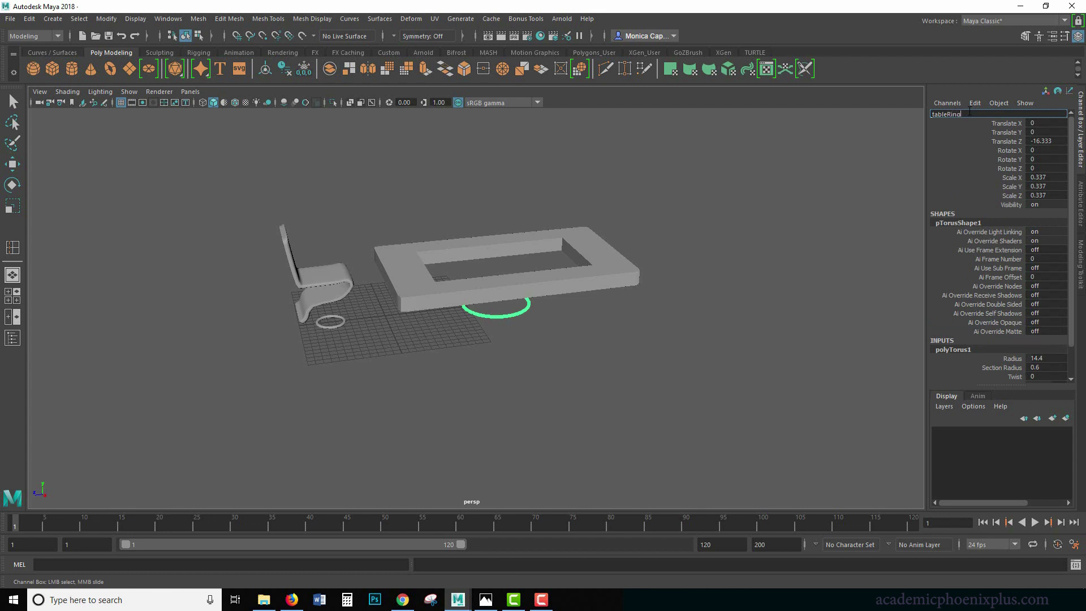
type("_geo")
key("Return")
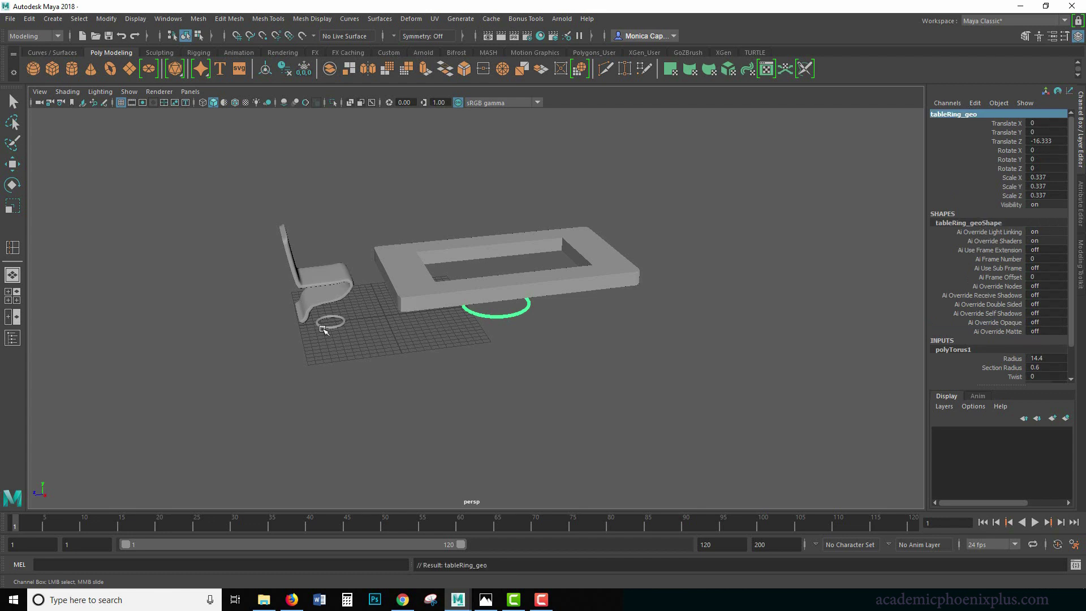
key("w")
left_click(690, 260)
left_click(339, 328)
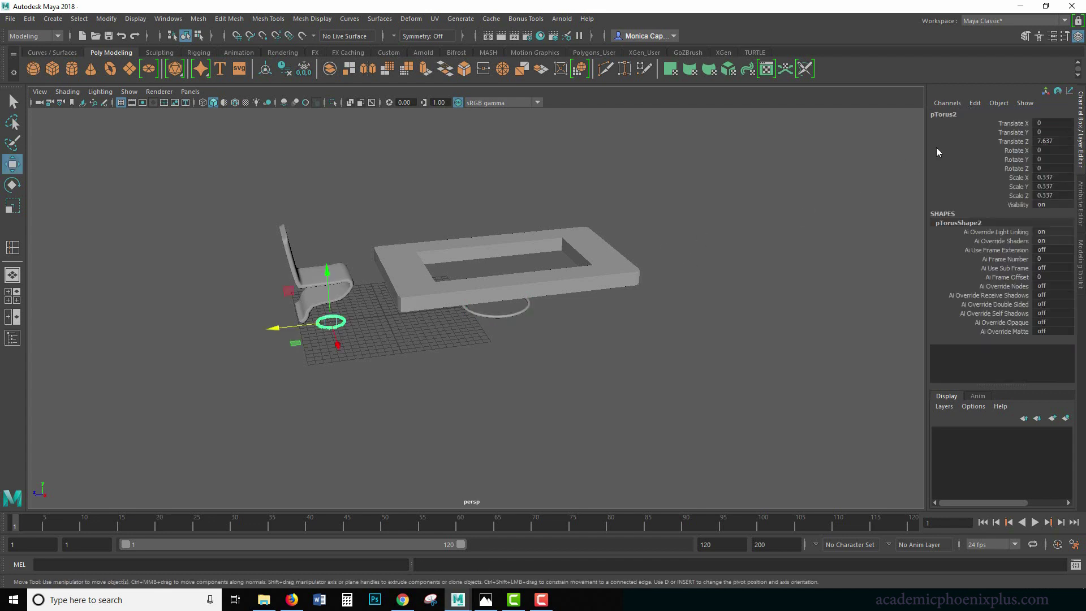
left_click(967, 114)
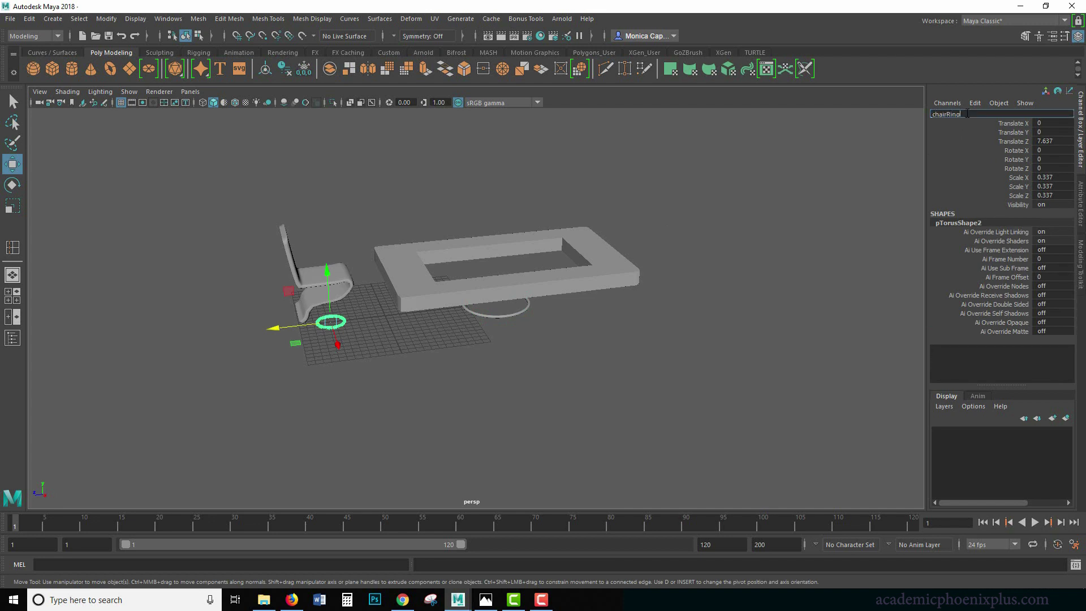
type("chairRing_geo")
key("Return")
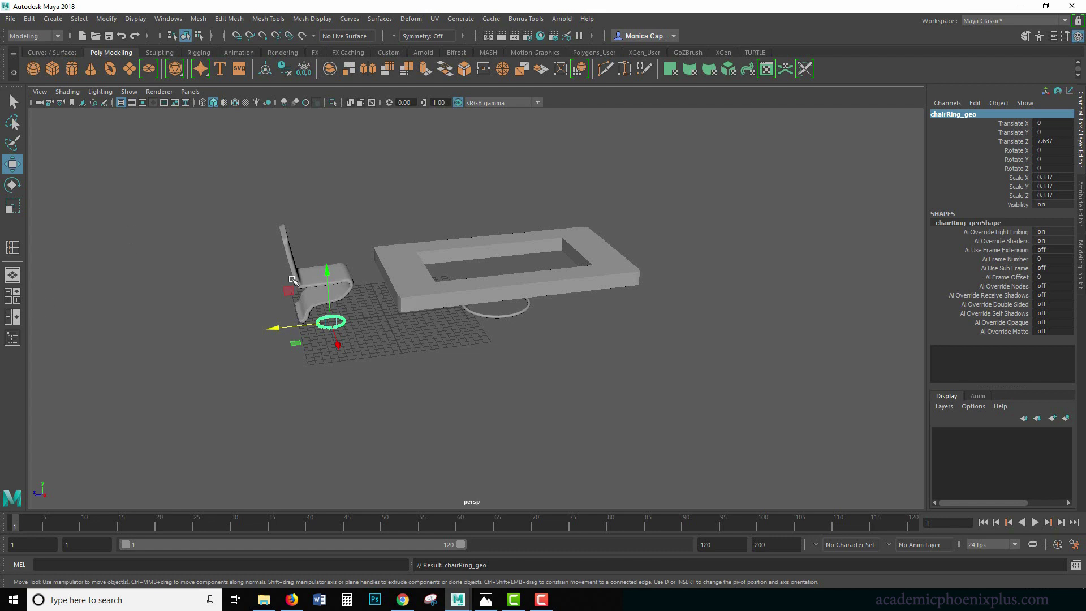
Select the chair, both rings and the table together and save the scene.
left_click(311, 276, "shift")
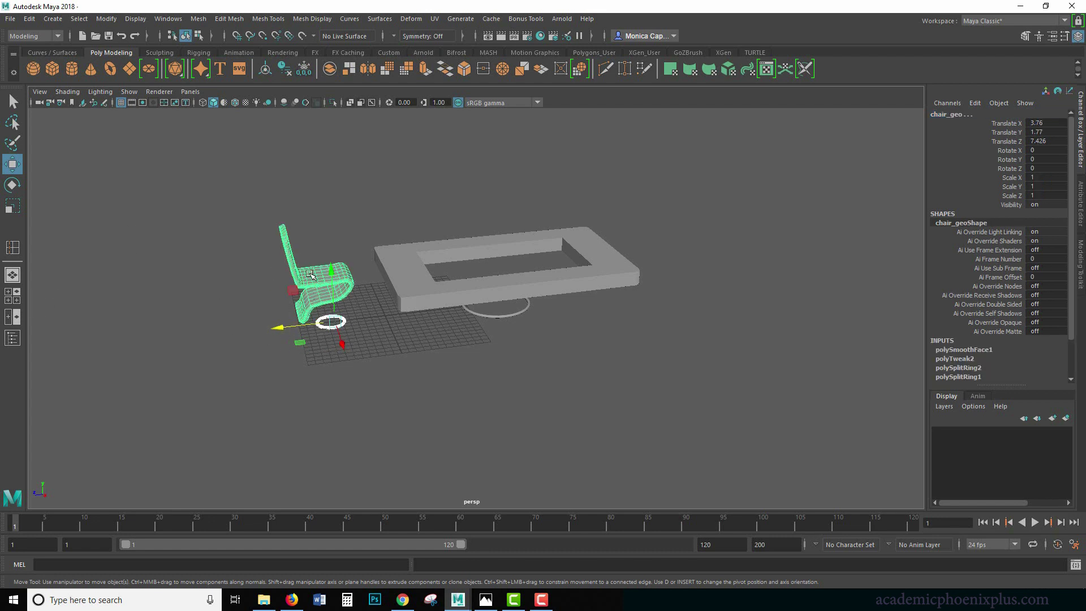
left_click_drag(192, 155, 707, 391)
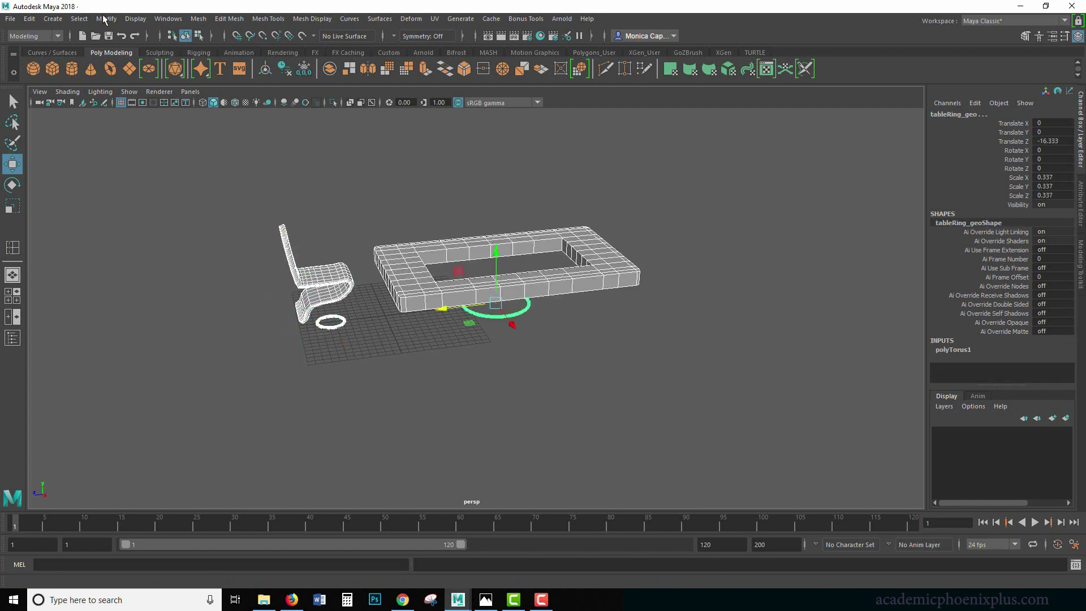
left_click(11, 19)
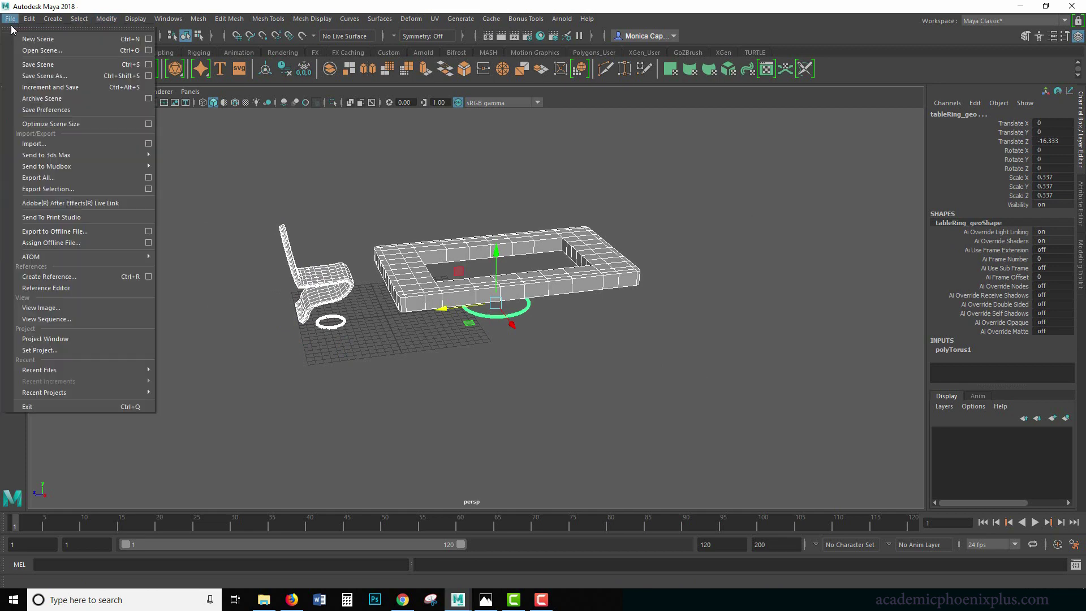
left_click(73, 75)
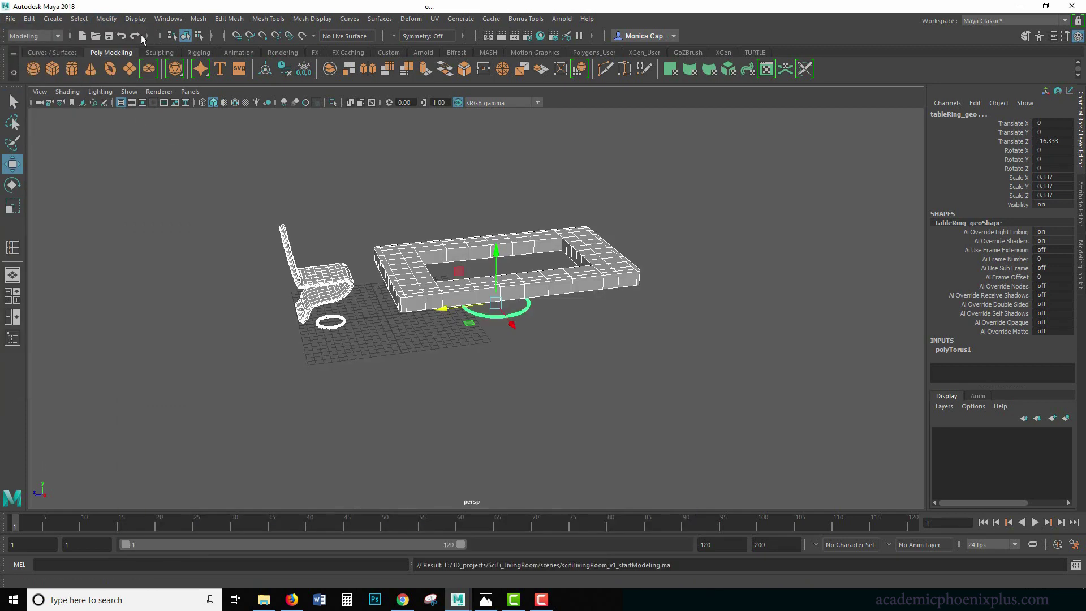
Freeze transformations and delete construction history by type on the selection.
left_click(107, 19)
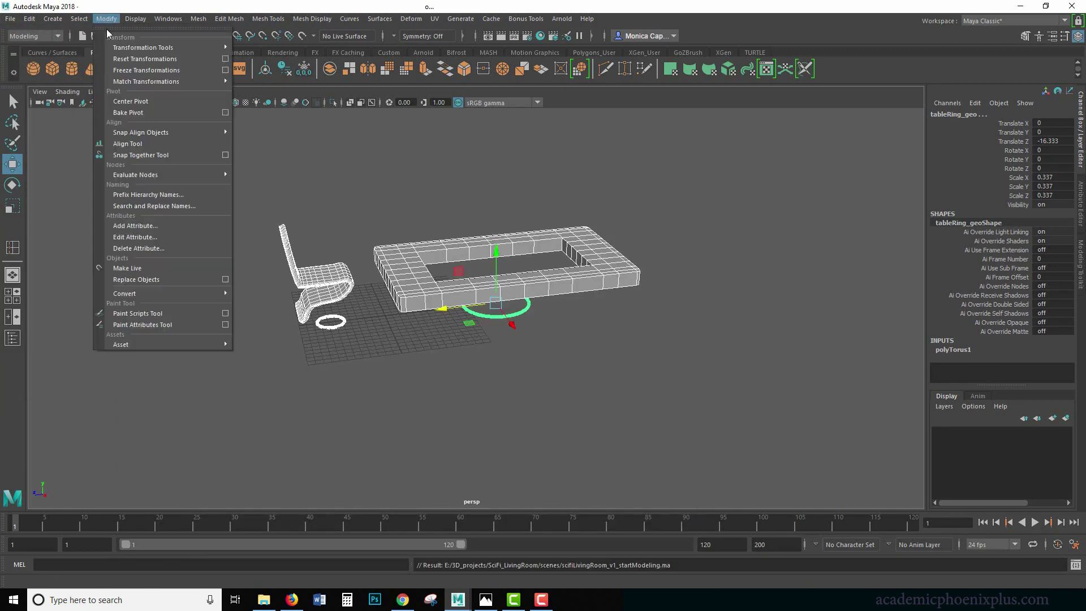
left_click(124, 72)
left_click(29, 18)
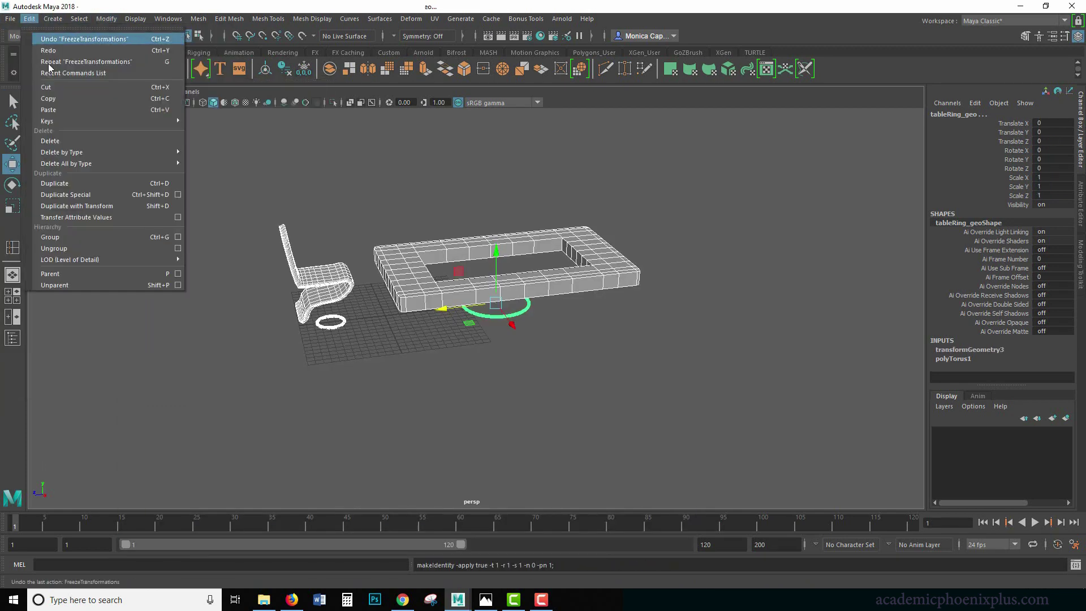
mouse_move(124, 150)
left_click(215, 158)
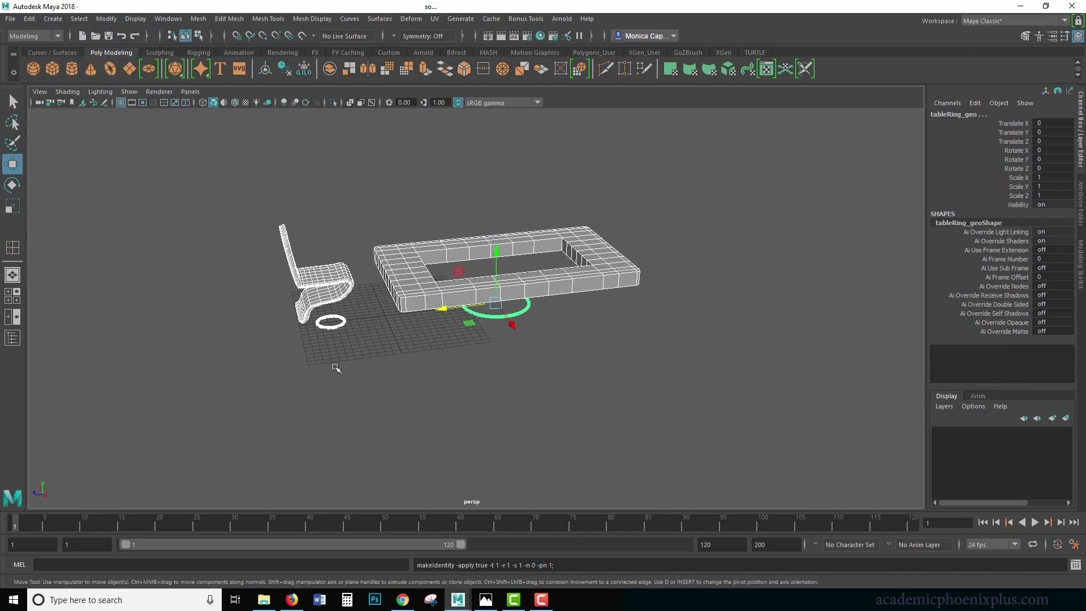
left_click_drag(359, 354, 252, 205)
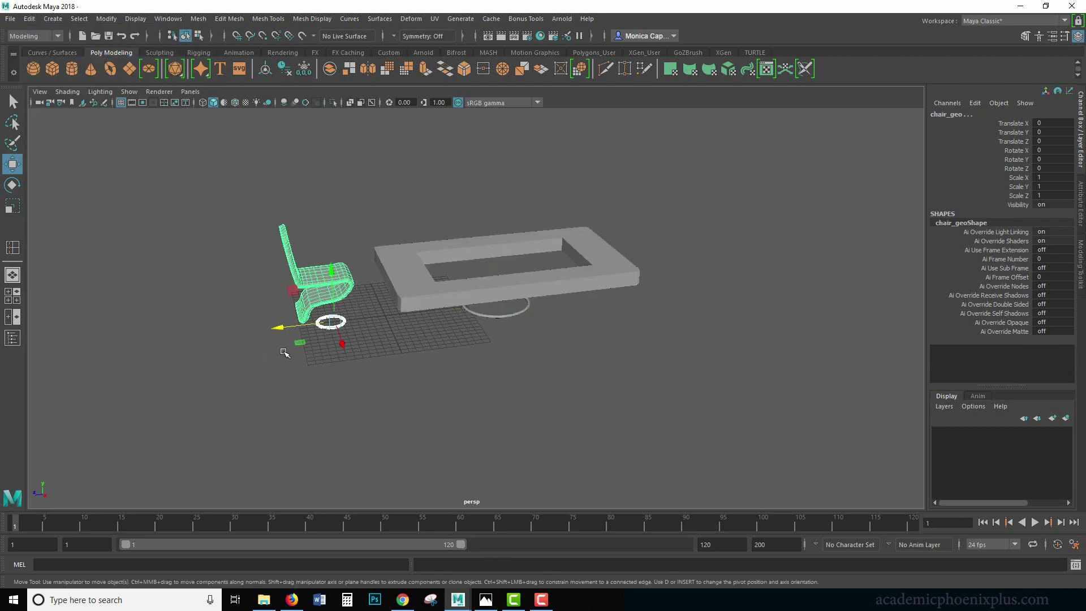
Group the chair with its ring and centre the group's pivot.
key("ctrl+g")
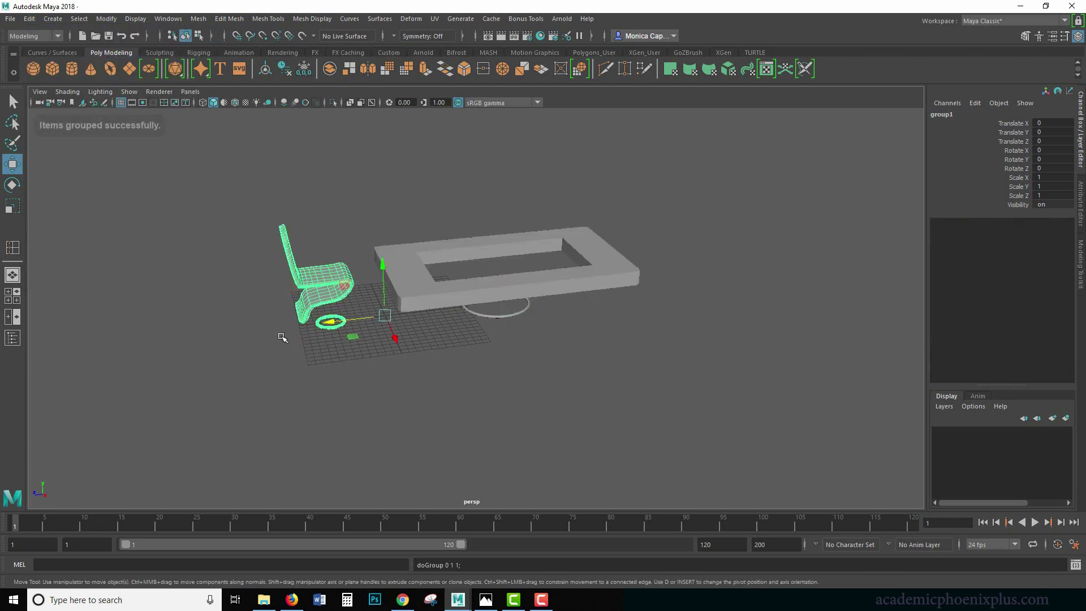
left_click(107, 19)
left_click(130, 101)
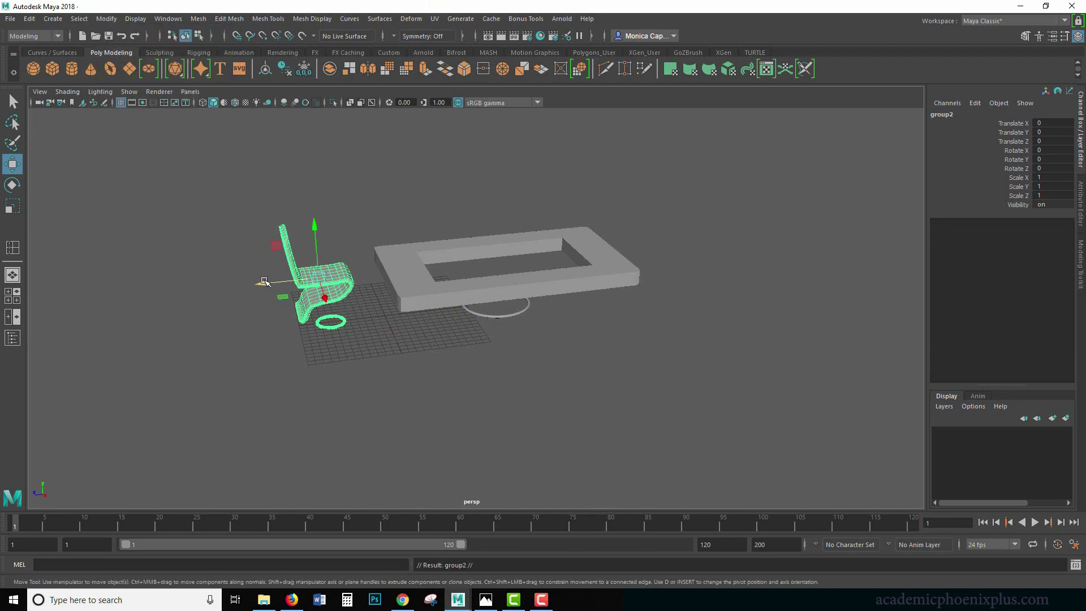
Place a chair copy at the table's right end, rotated Y 180 to face it.
left_click_drag(263, 284, 611, 248)
key("e")
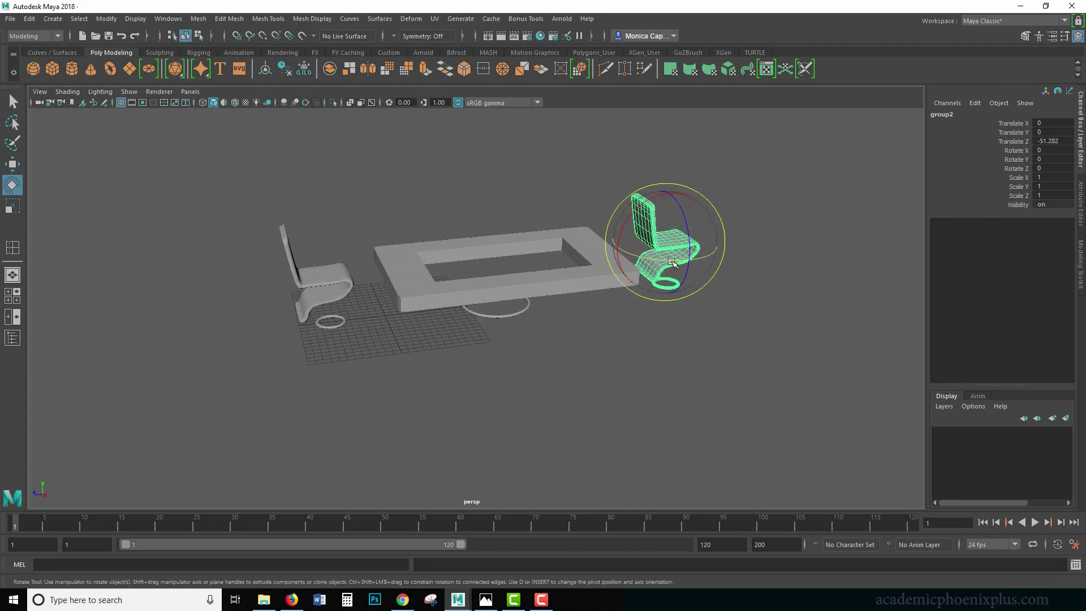
left_click_drag(684, 261, 640, 260)
left_click(1058, 159)
type("180")
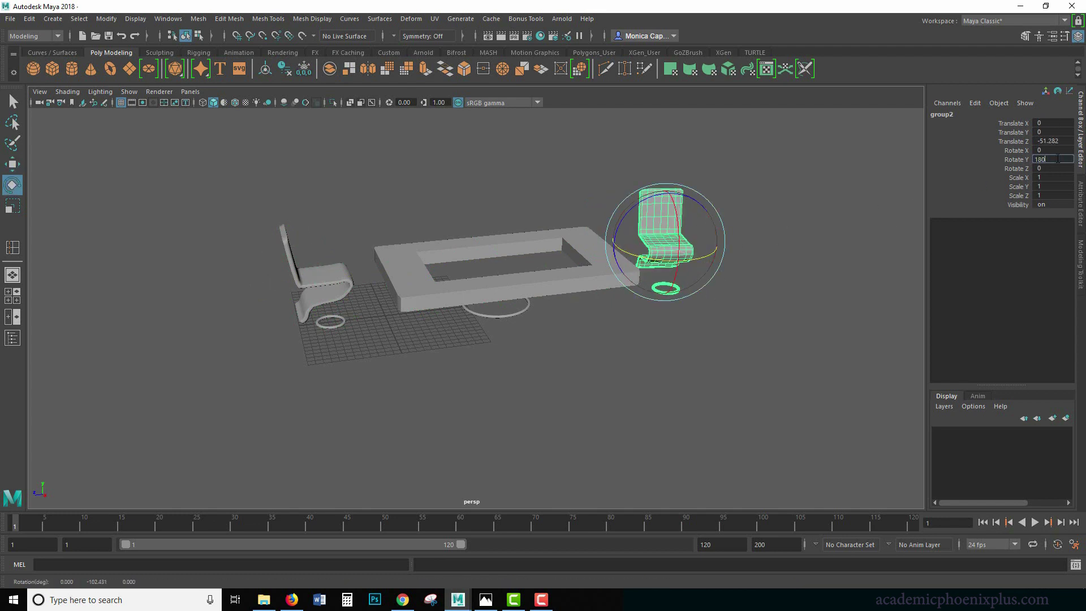
key("Return")
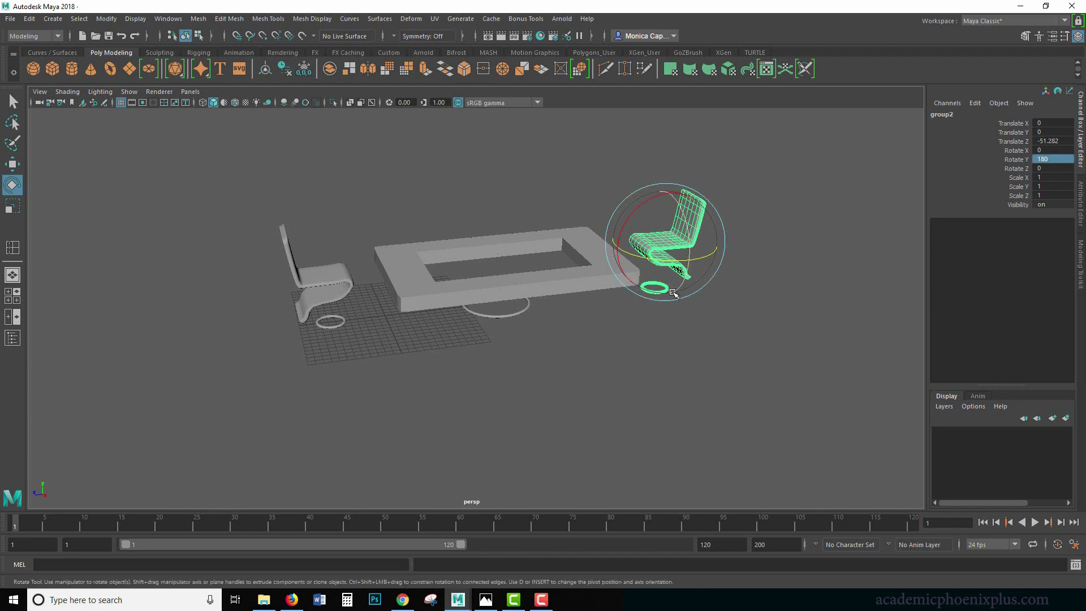
Duplicate the chair group behind the table with a -90 Y rotation.
key("ctrl+d")
key("w")
left_click_drag(623, 244, 498, 223)
key("e")
left_click(1052, 159)
type("90")
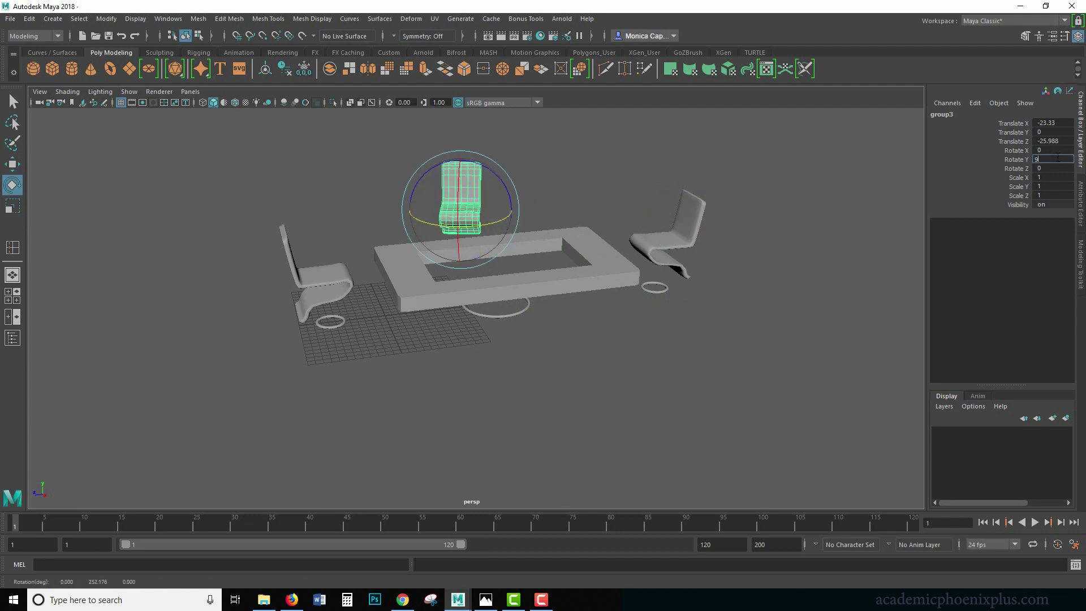
key("Return")
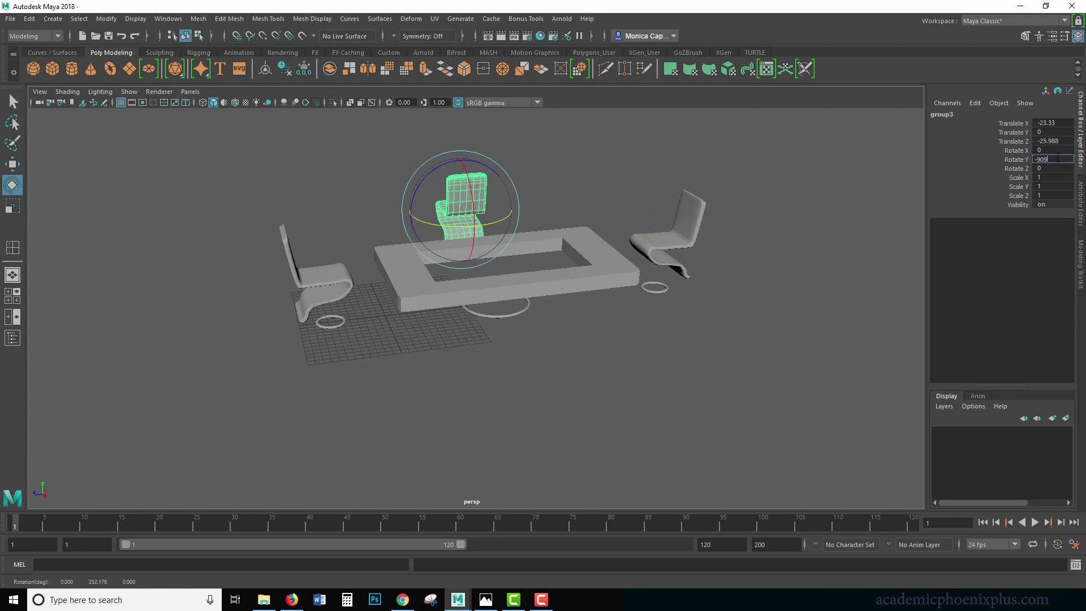
key("Return")
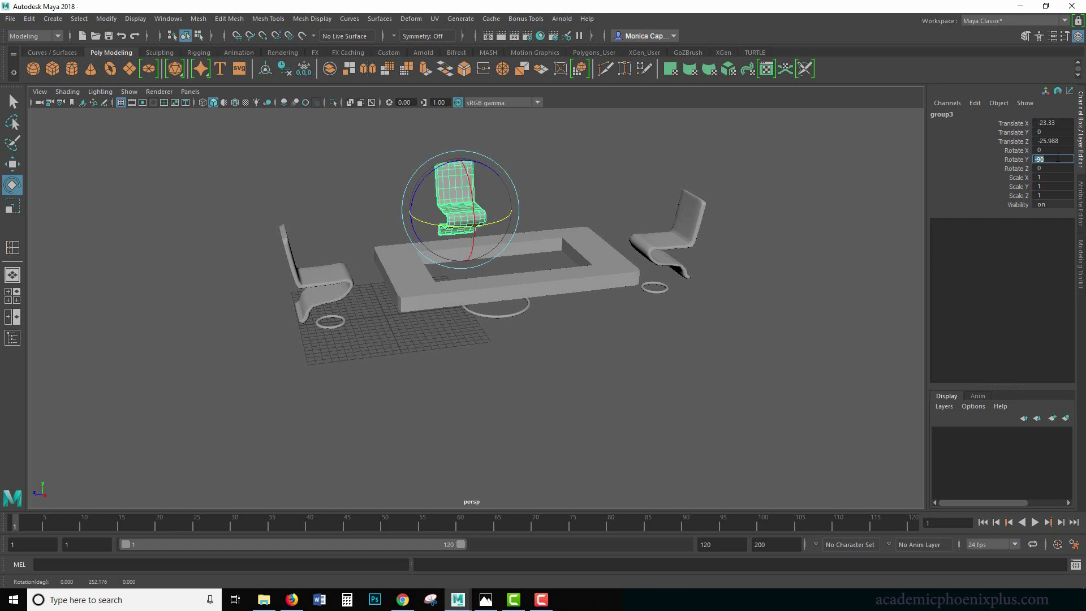
Make a fourth chair copy at the table's right side, rotated Y 90 to face it.
left_click(459, 345)
left_click(469, 214)
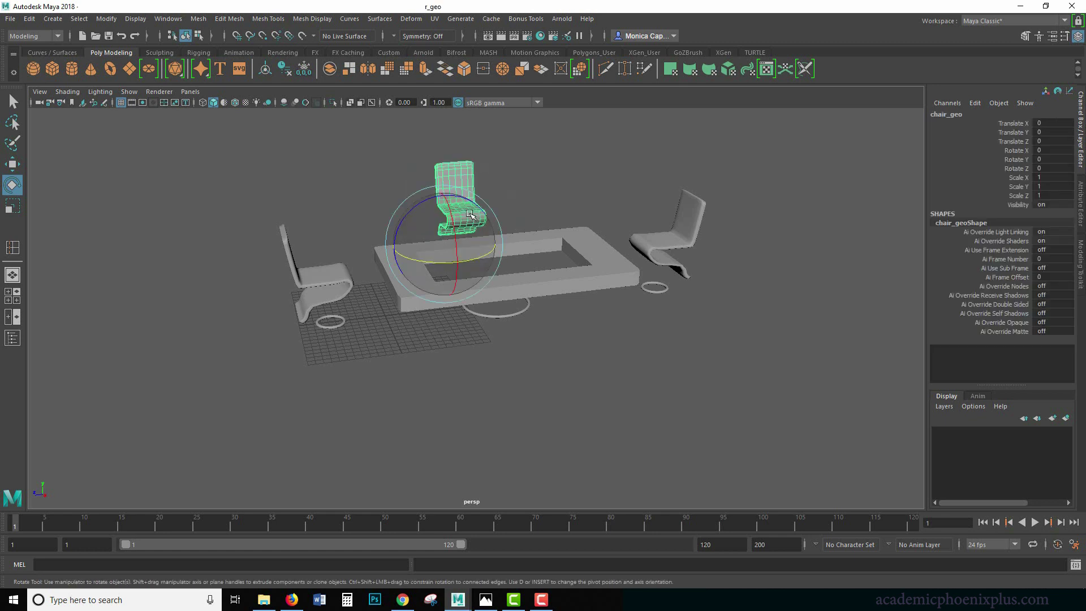
key("Up")
key("space")
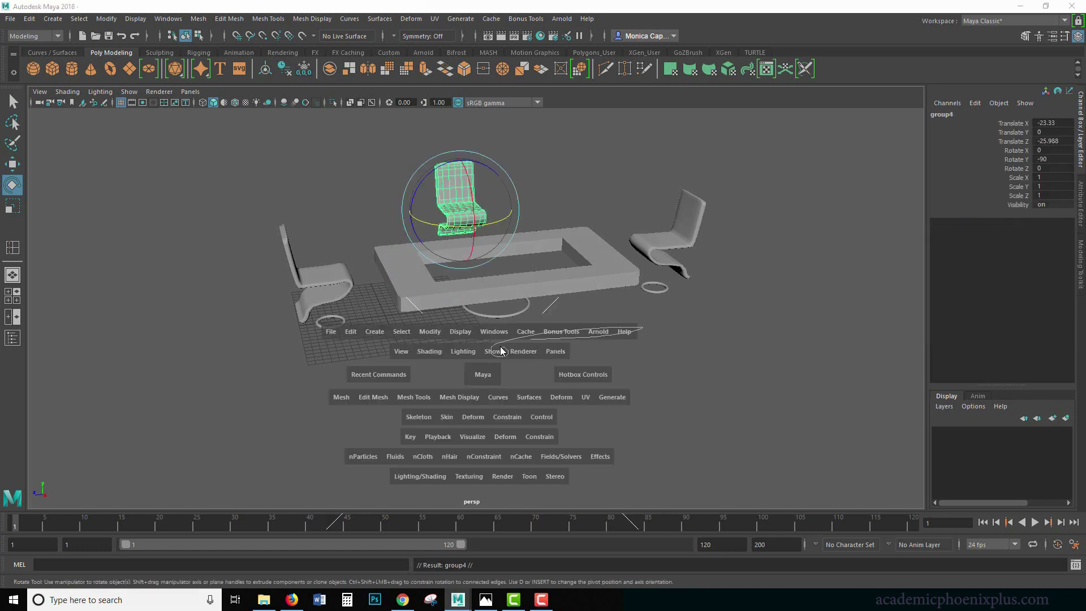
left_click_drag(500, 347, 619, 329)
left_click_drag(549, 361, 592, 346, "alt")
key("w")
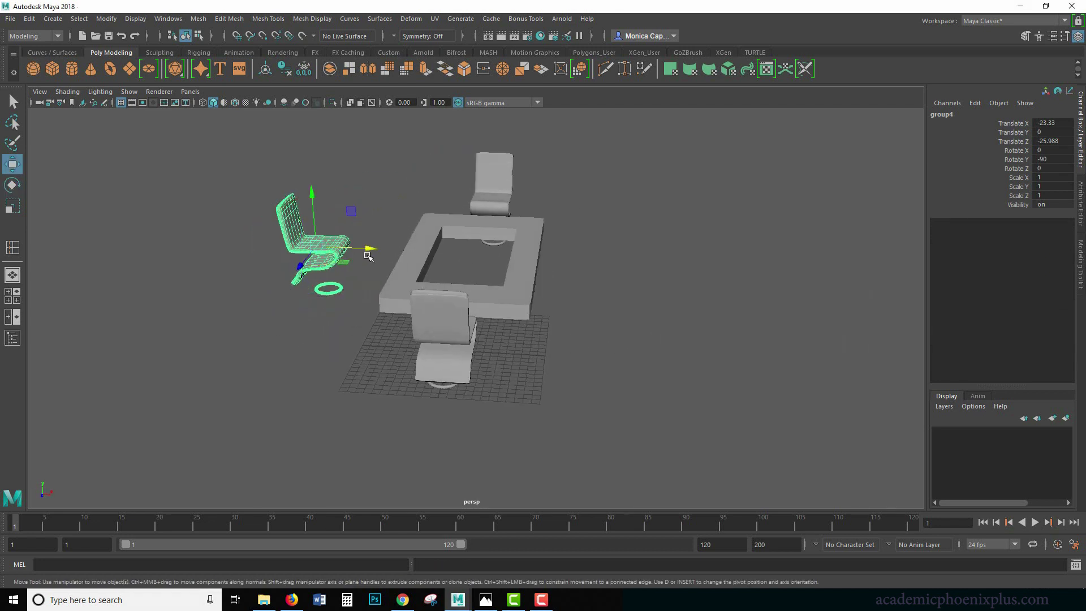
left_click_drag(362, 262, 656, 276)
key("e")
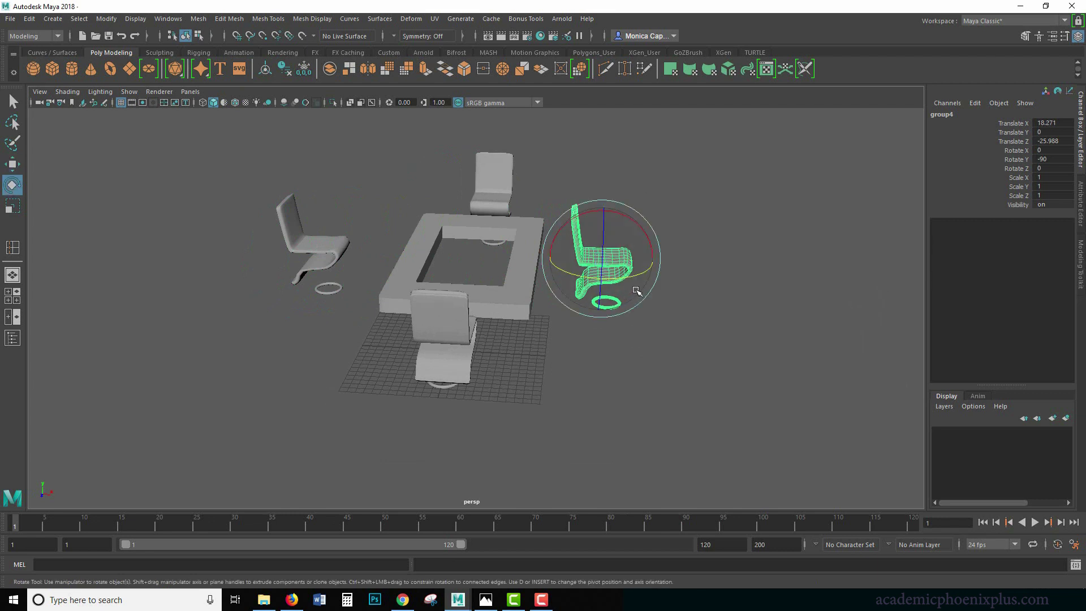
double_click(1056, 159)
type("90")
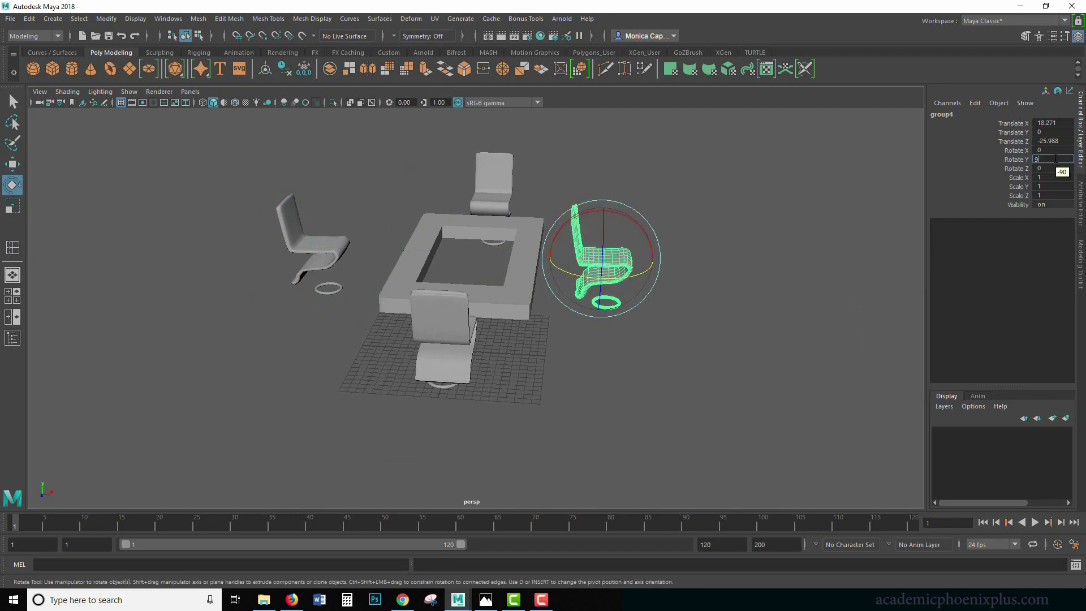
key("Return")
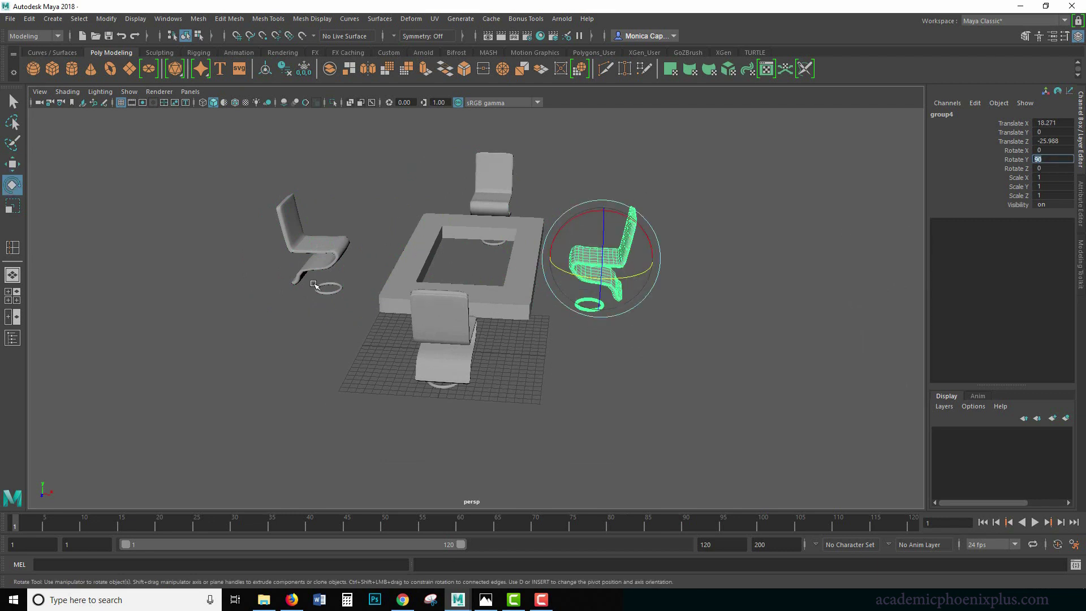
Move the left chair group closer to the table.
left_click(330, 291)
key("Up")
key("w")
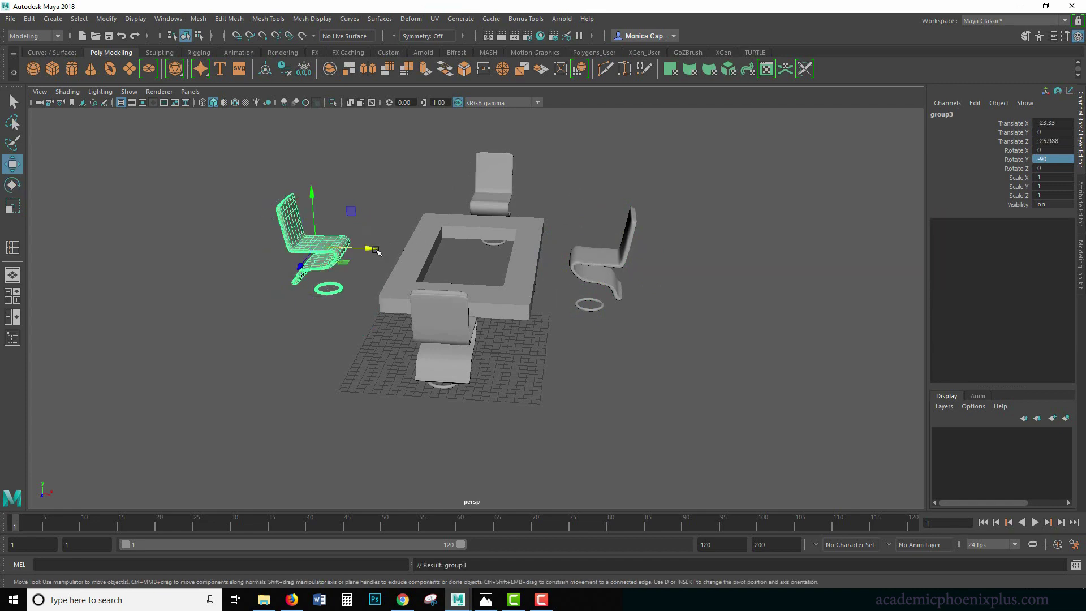
left_click_drag(369, 244, 413, 258)
left_click(600, 329)
mouse_move(601, 328)
left_mouse_down("alt")
mouse_move(650, 396)
mouse_move(552, 365)
mouse_move(622, 340)
mouse_move(681, 290)
mouse_move(546, 291)
mouse_move(586, 290)
mouse_move(594, 309)
left_mouse_up("alt")
Create a plane, scale it to 85.165, and lower it slightly beneath the furniture.
left_click(129, 68)
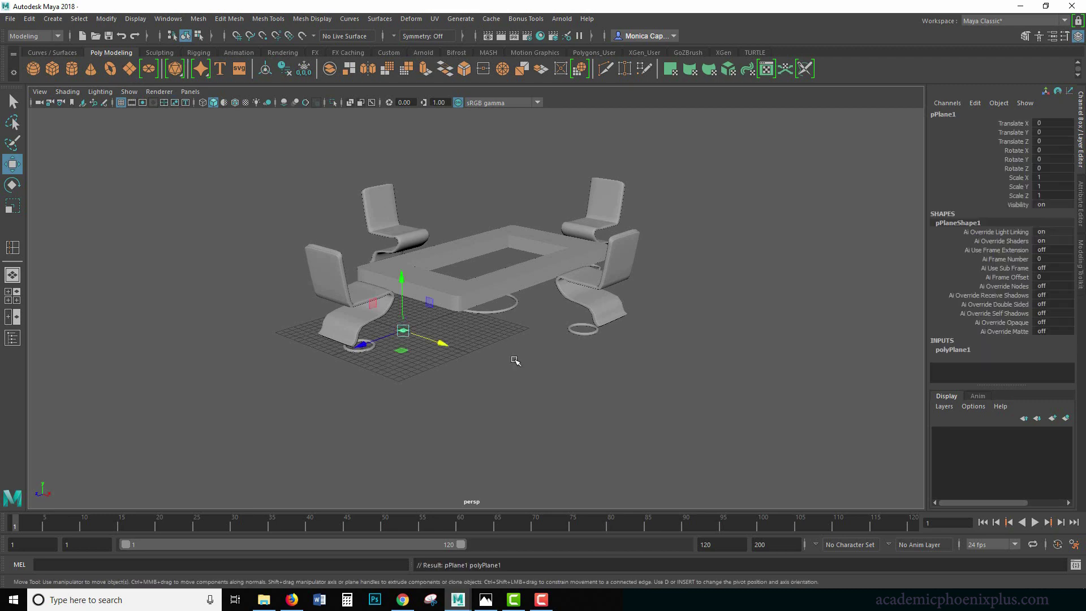
key("r")
left_click_drag(403, 330, 838, 365)
key("w")
left_click_drag(365, 343, 520, 306)
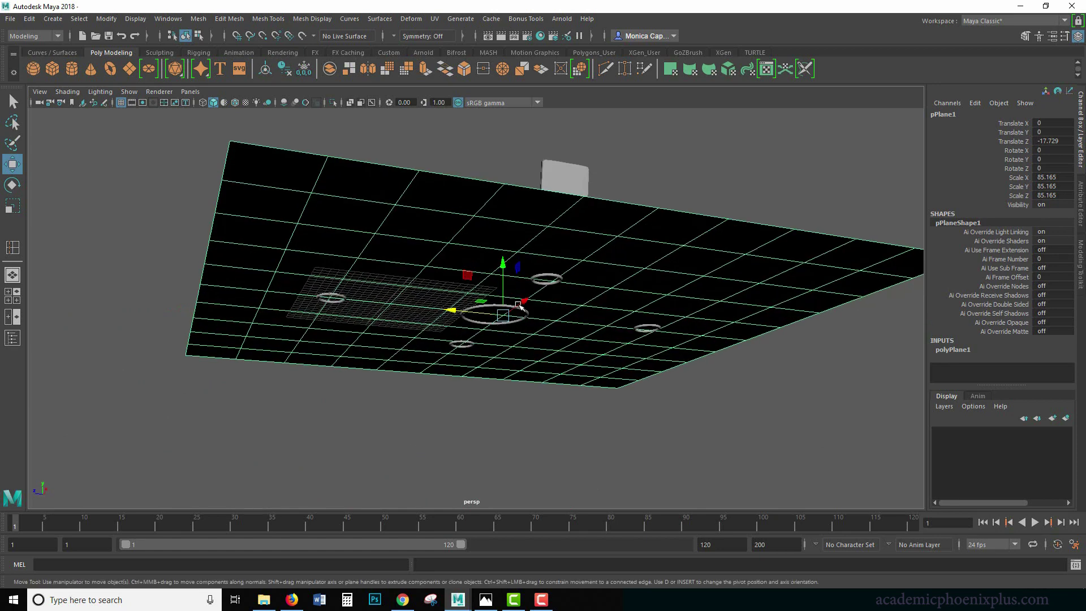
left_click_drag(502, 263, 500, 264)
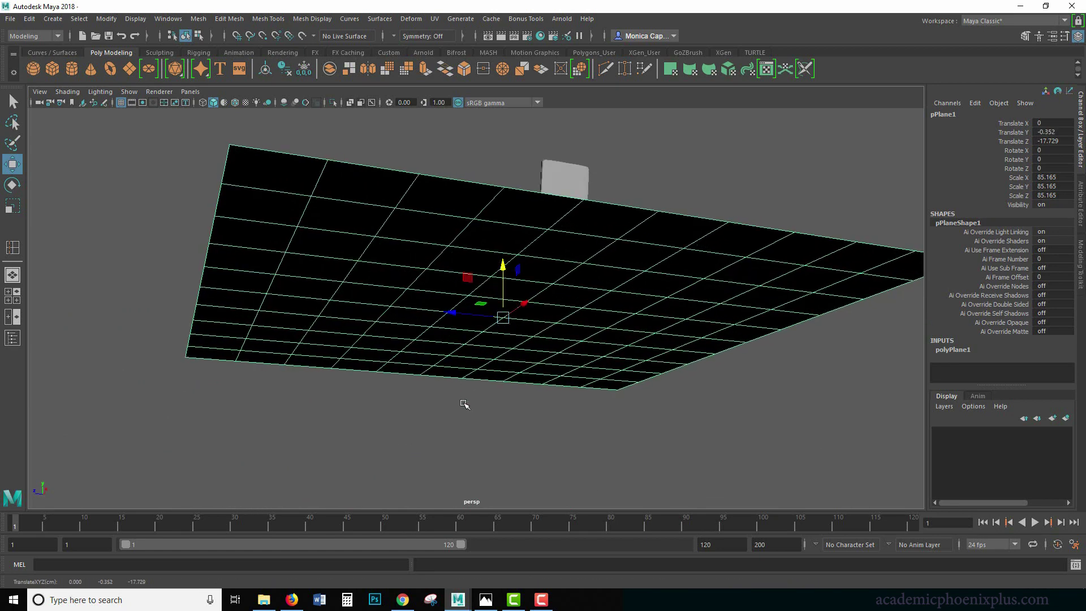
Set the floor plane's subdivisions to 1 in both directions.
left_click(463, 400)
left_click_drag(441, 374, 570, 379, "alt")
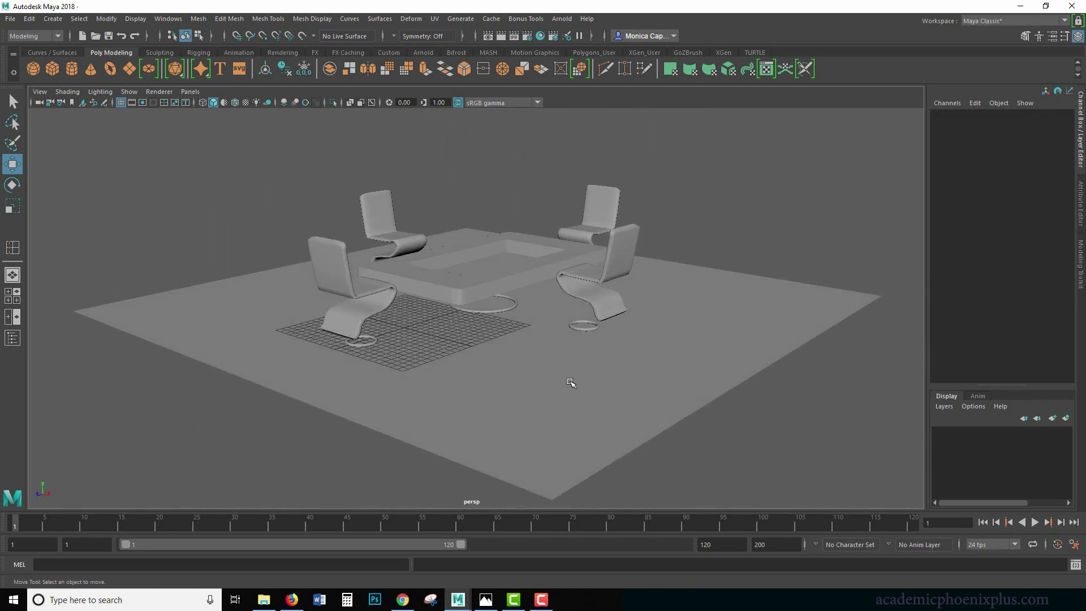
left_click(572, 375)
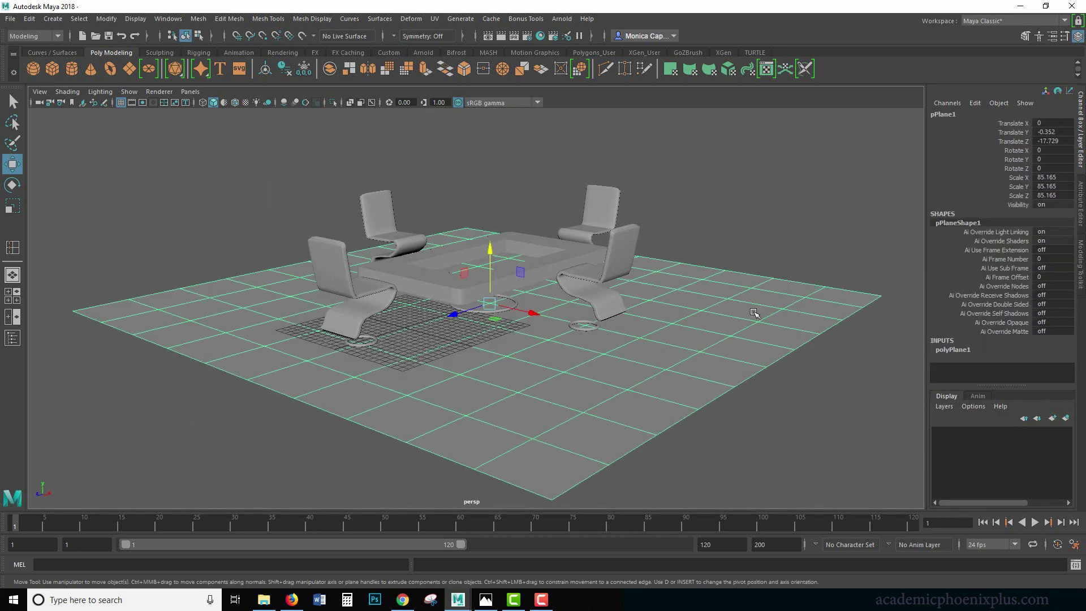
left_click(953, 350)
left_click_drag(1070, 314, 1047, 360)
type("1")
key("Return")
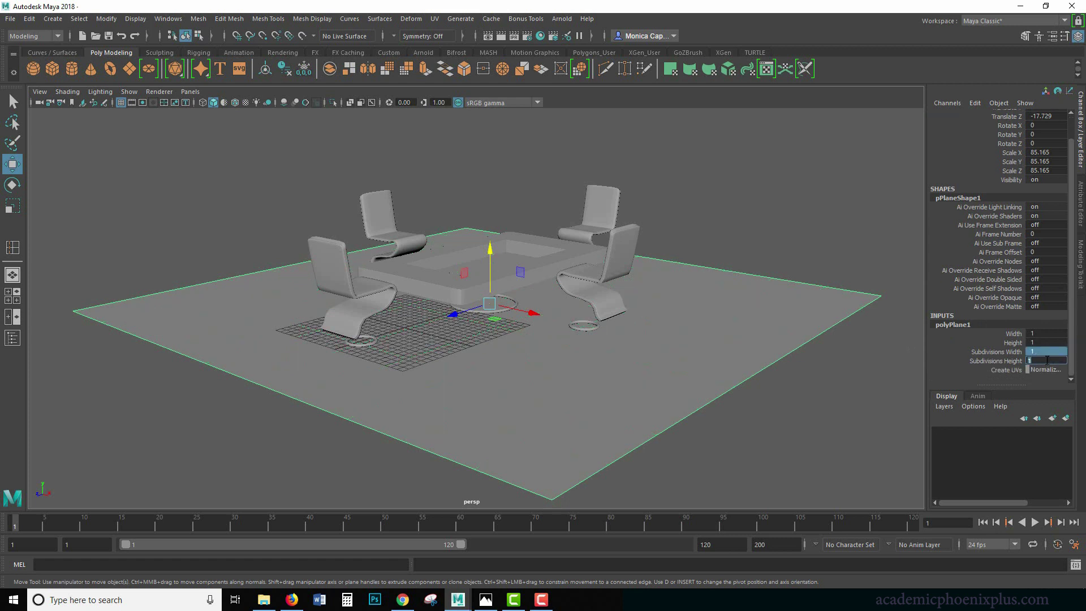
Select the plane's left and right edges and extrude them.
right_click_drag(283, 281, 283, 247)
left_click(291, 264)
left_click(710, 265, "shift")
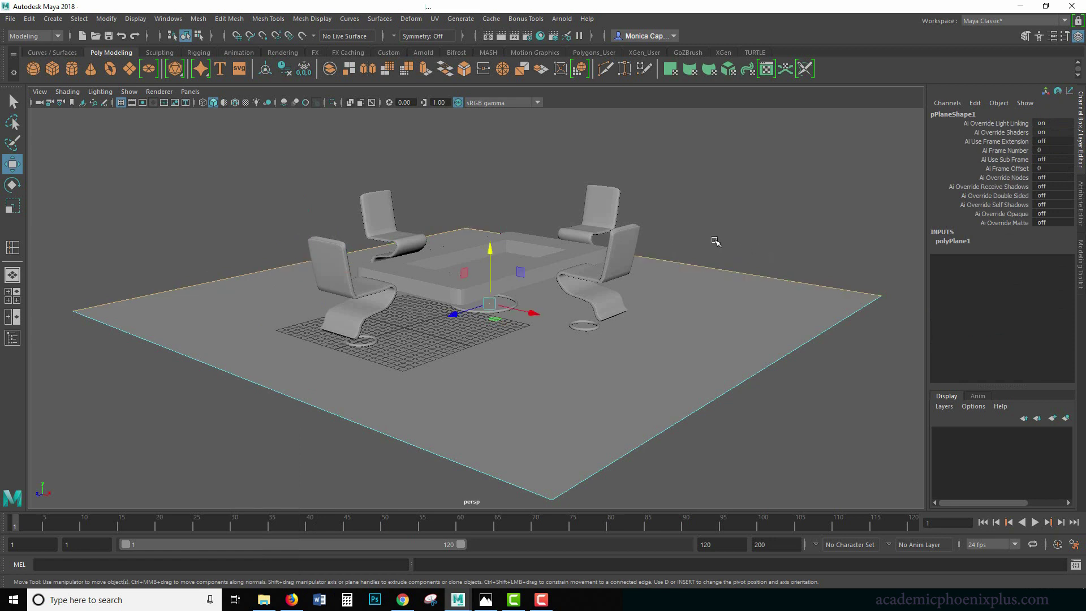
scroll(623, 201, "down", 3)
key("ctrl+e")
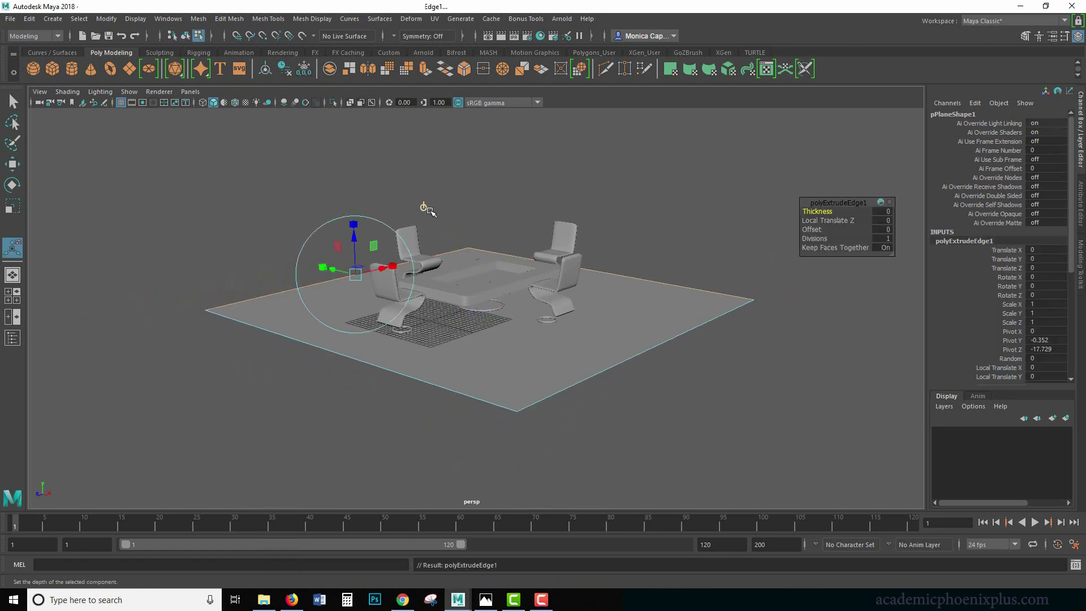
Raise the two extruded edges upward into walls around the dining set.
left_click(423, 207)
left_click_drag(484, 271, 487, 143)
right_click_drag(700, 197, 752, 185)
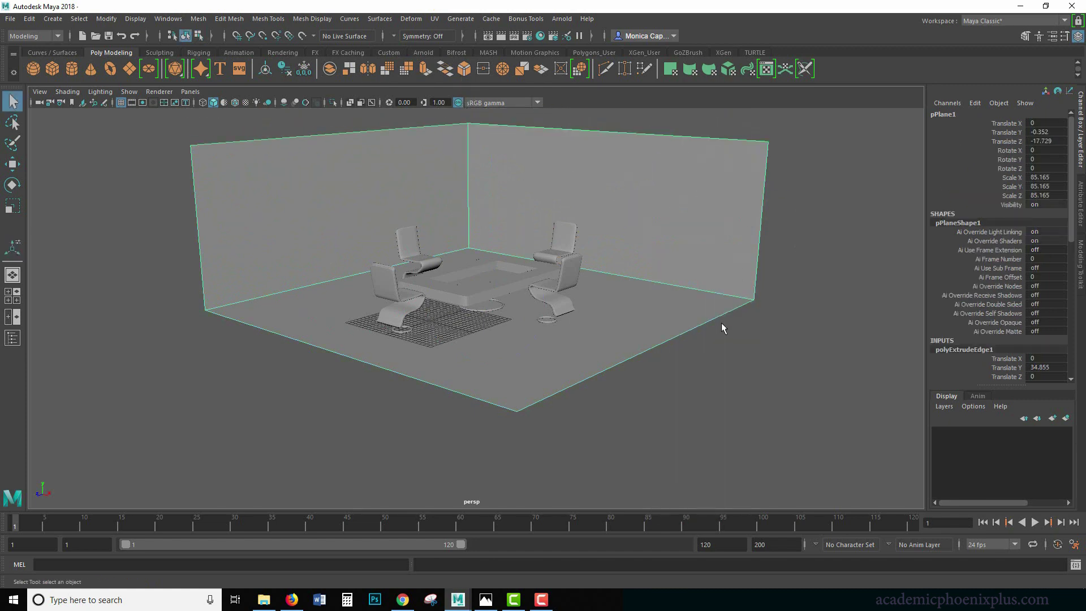
left_click(722, 324)
middle_click_drag(631, 279, 504, 318, "alt")
right_click_drag(504, 318, 706, 292, "alt")
left_click_drag(708, 295, 547, 325, "alt")
middle_click_drag(605, 297, 575, 320, "alt")
mouse_move(575, 319)
left_mouse_down("alt")
mouse_move(565, 327)
mouse_move(589, 328)
left_mouse_up("alt")
right_click_drag(594, 315, 617, 322, "alt")
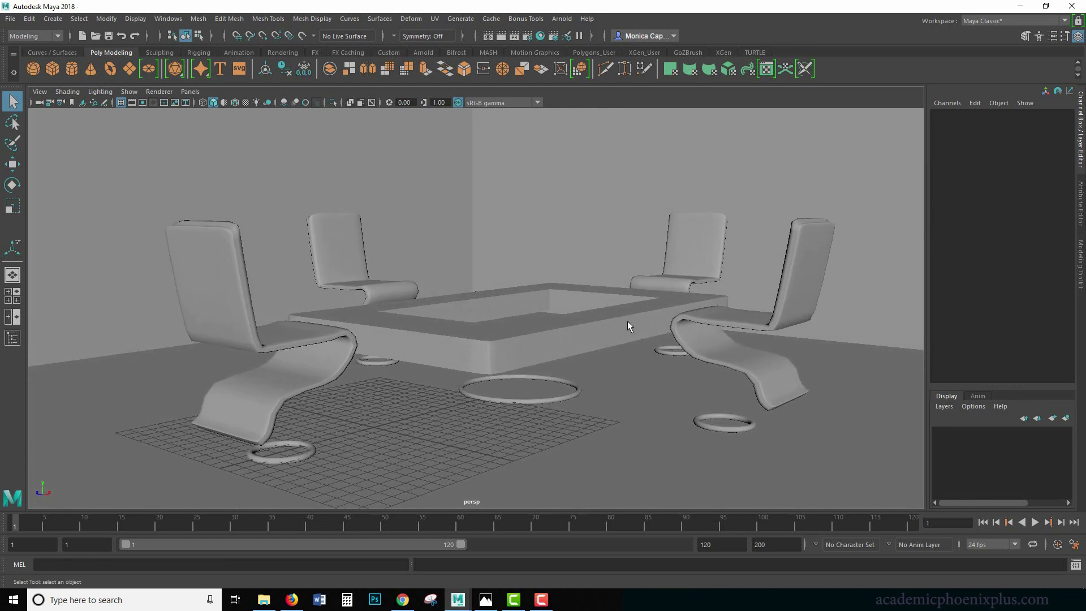
left_click_drag(627, 321, 621, 304, "alt")
Rename the plane wall_geo and select all chairs, table and rings.
left_click(628, 209)
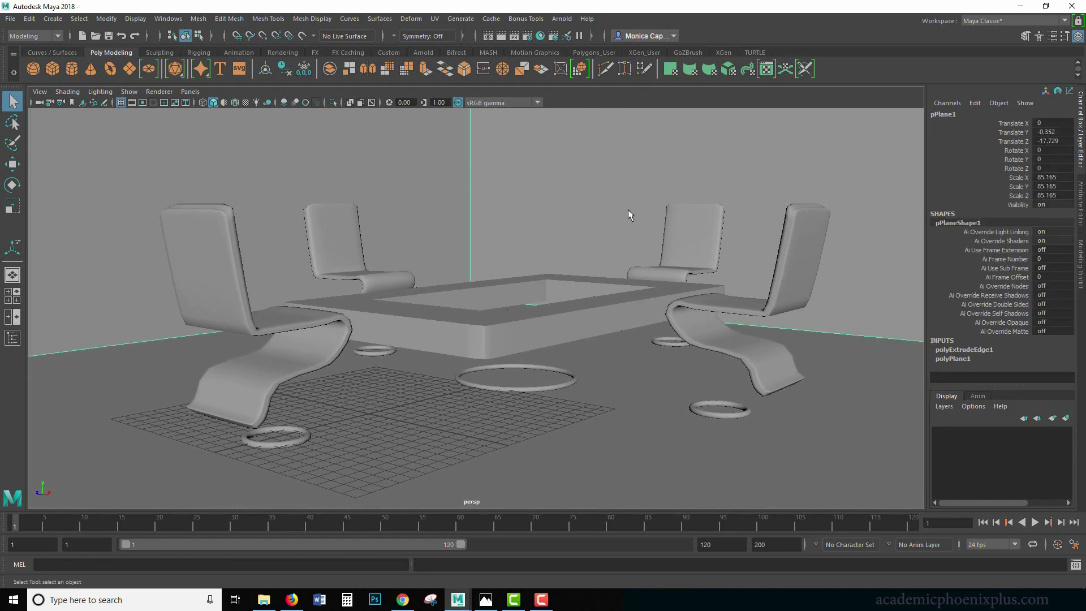
double_click(978, 115)
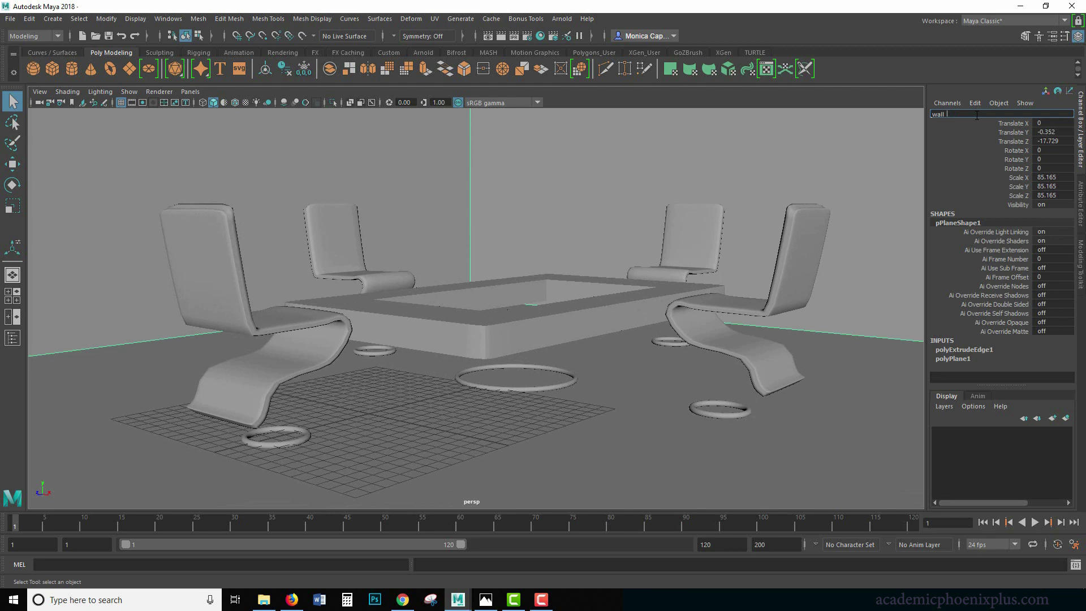
key("Return")
left_click_drag(104, 180, 885, 460)
Delete the selection's construction history and freeze its transformations.
left_click(33, 21)
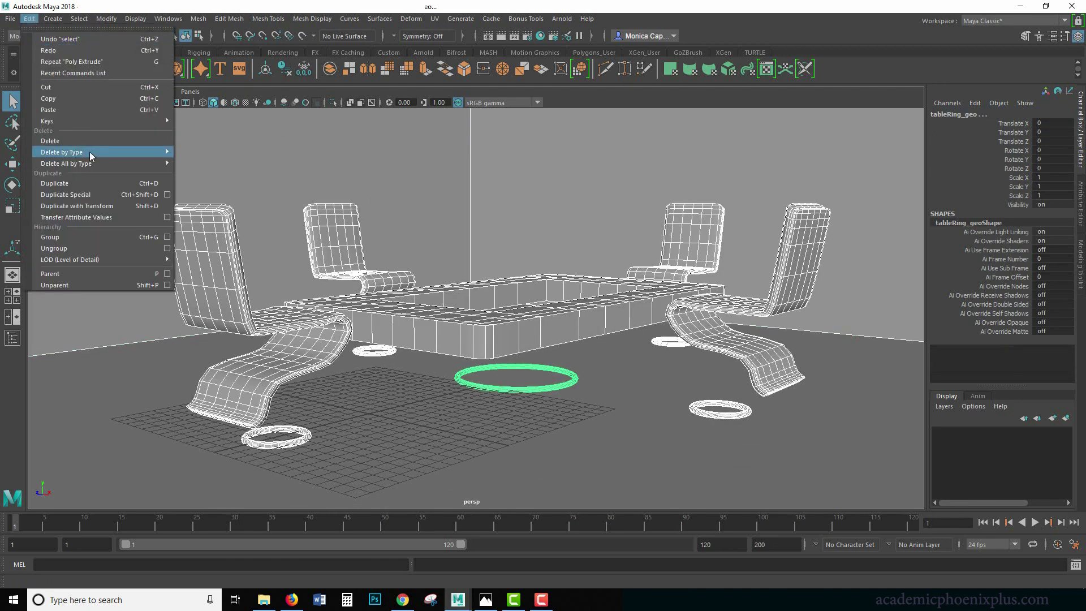
mouse_move(84, 154)
left_click(210, 163)
left_click(107, 19)
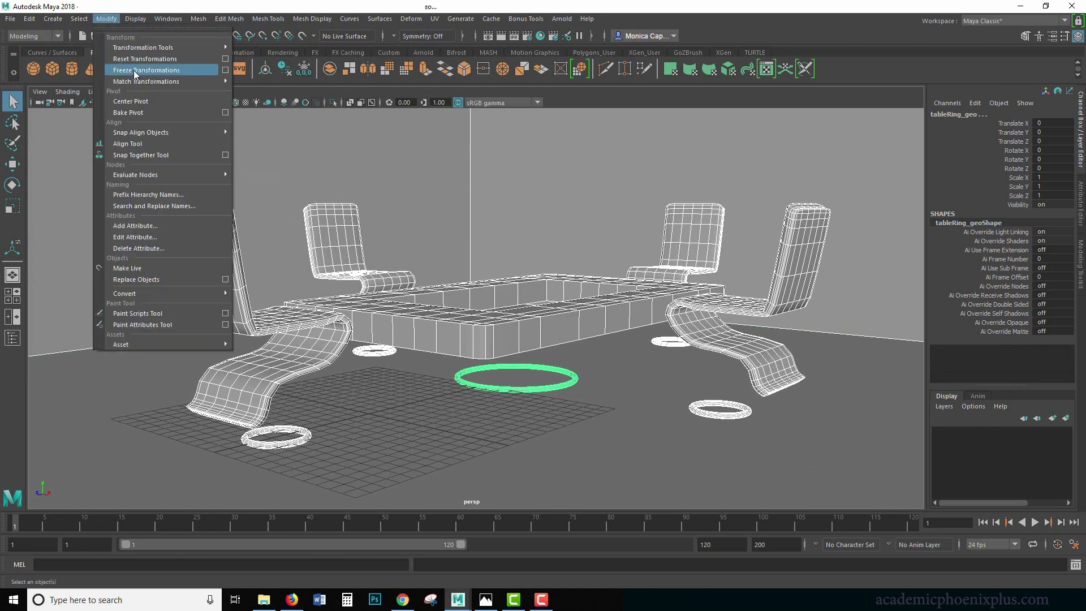
left_click(129, 71)
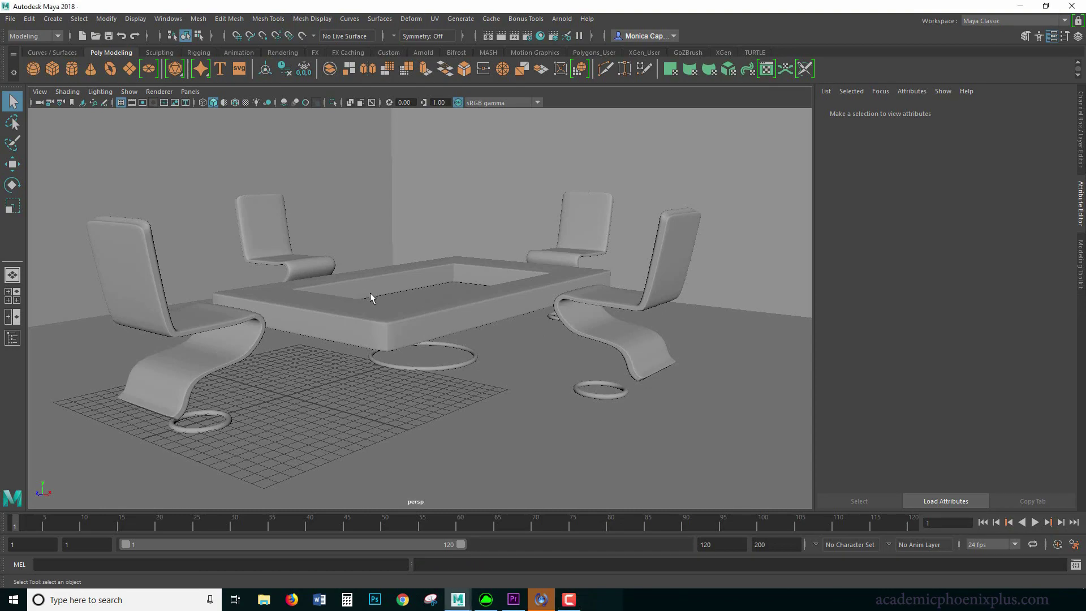
Select the left chair.
left_click_drag(473, 274, 405, 300, "alt")
left_click(326, 323)
left_click_drag(327, 323, 390, 316, "alt")
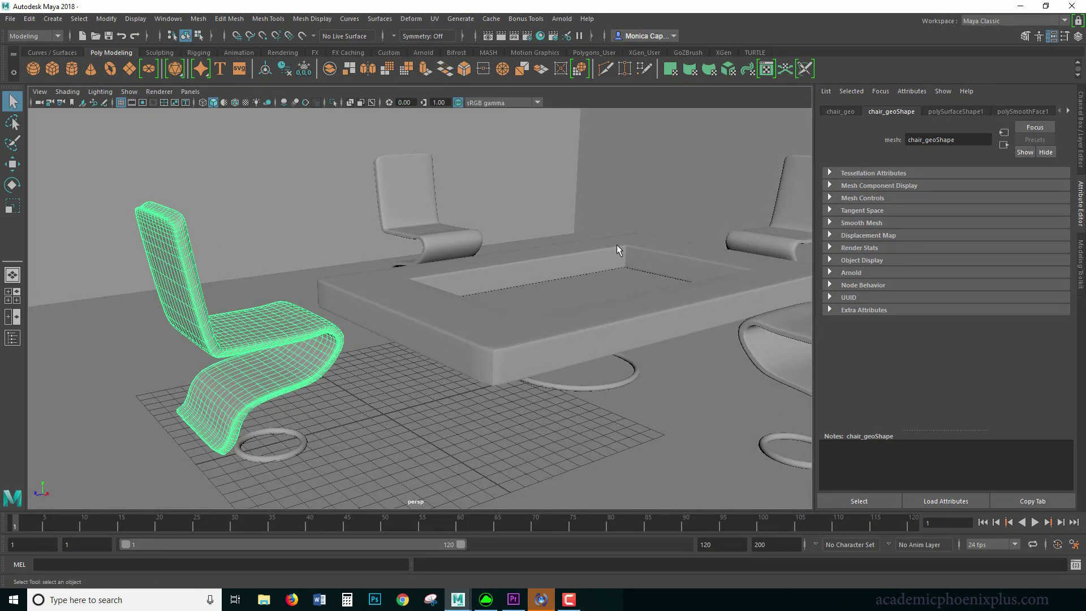
left_click_drag(582, 294, 498, 313, "alt")
left_click(439, 396)
left_click_drag(438, 396, 432, 342, "alt")
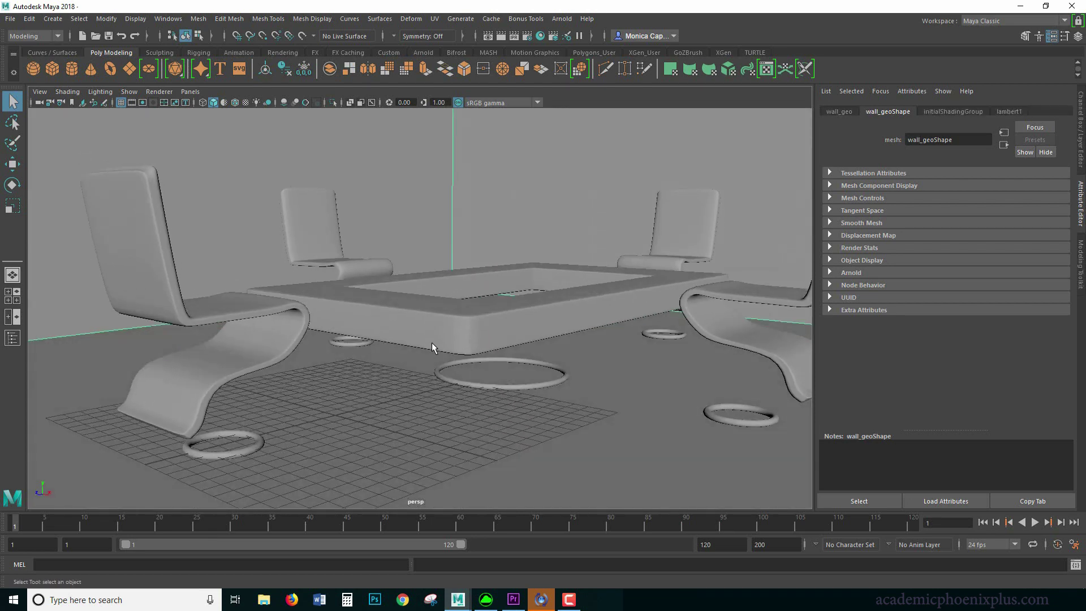
left_click(148, 416)
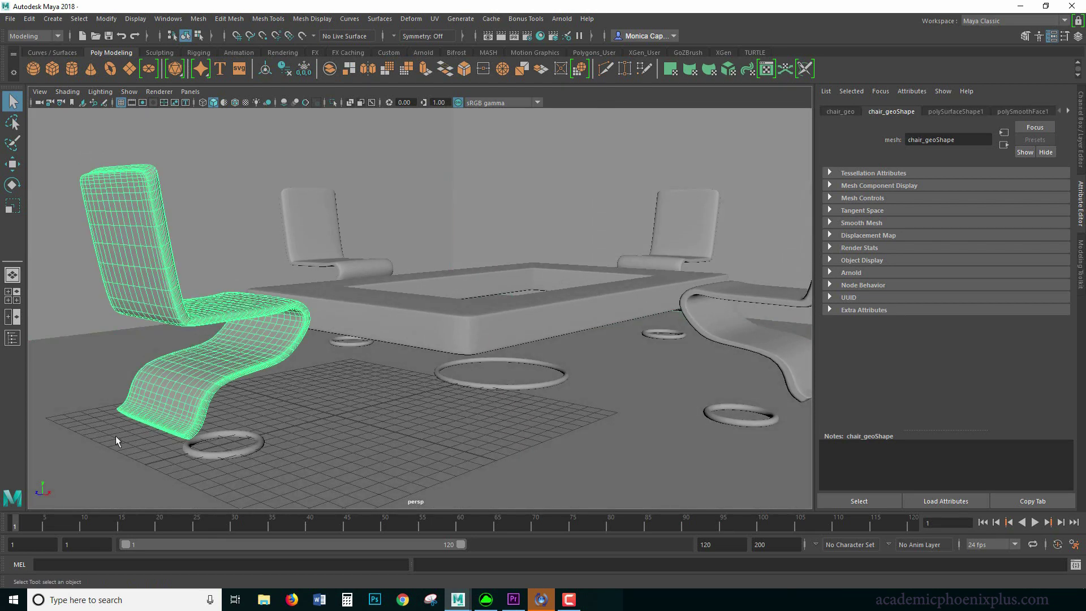
Go to frame 14, show the chair's channels, and set then undo a key on all channels.
mouse_move(77, 519)
left_mouse_down()
mouse_move(86, 517)
mouse_move(1, 526)
mouse_move(104, 519)
mouse_move(16, 523)
left_mouse_up()
mouse_move(16, 523)
left_mouse_down()
mouse_move(146, 518)
mouse_move(8, 526)
left_mouse_up()
left_click(1082, 110)
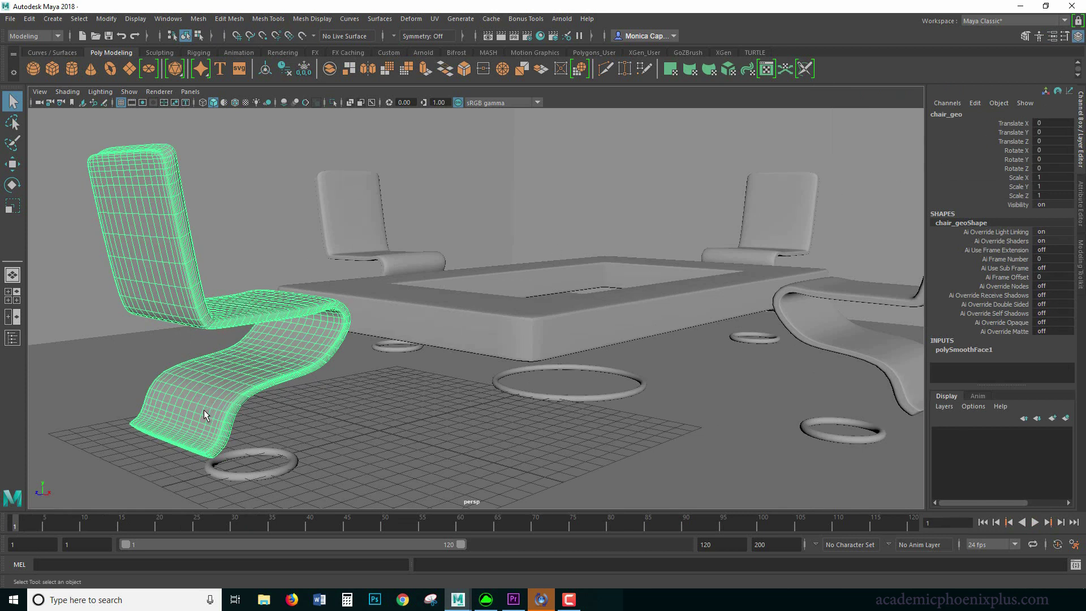
key("s")
left_click_drag(1014, 124, 1012, 204)
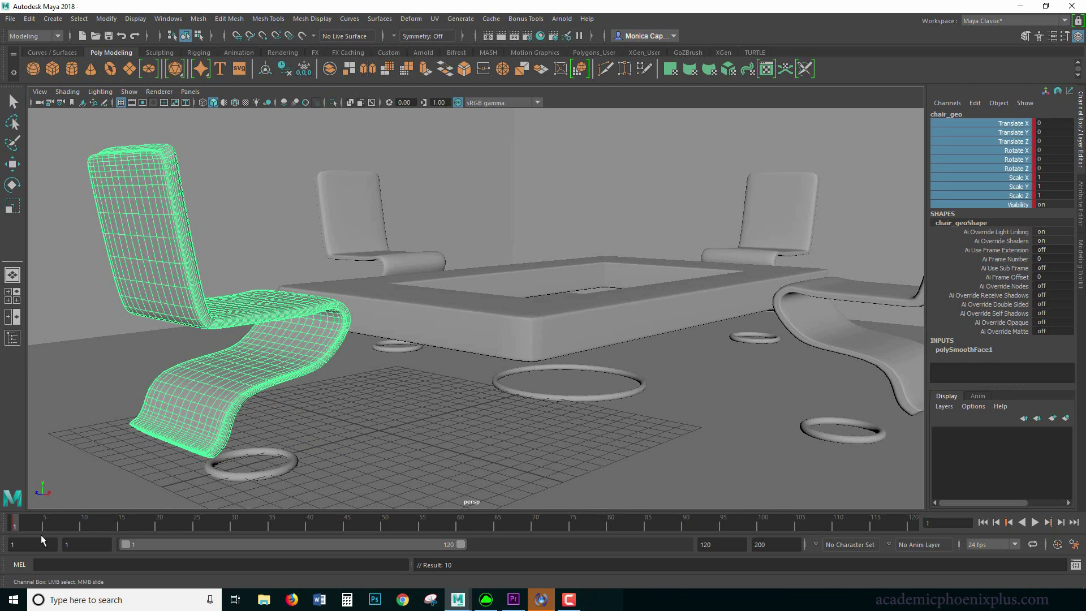
key("ctrl+z")
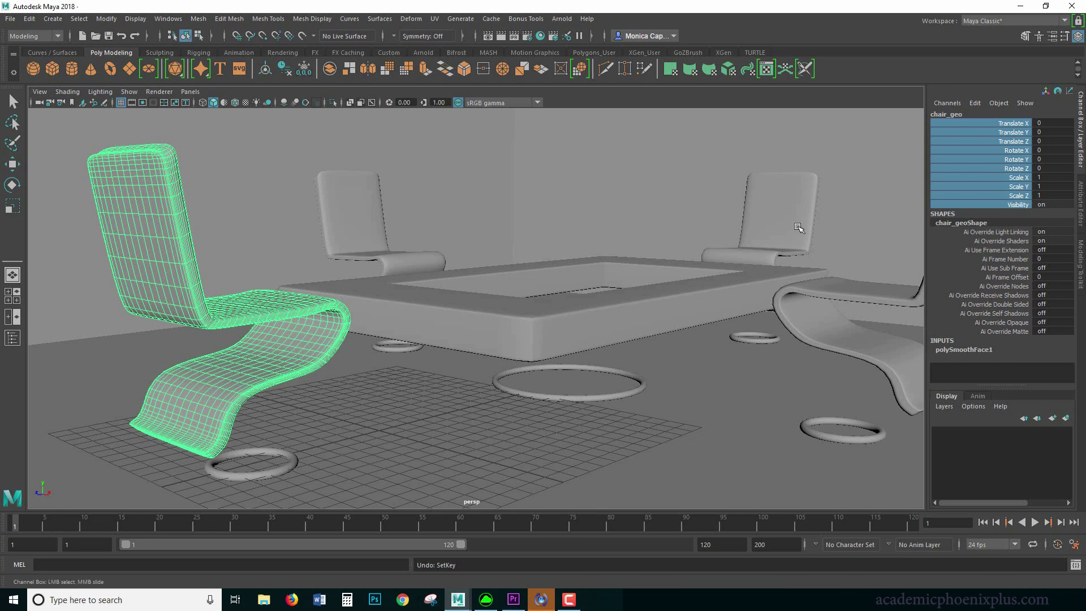
Key the chair's Translate Y at its resting height on frame 1.
left_click(1007, 168)
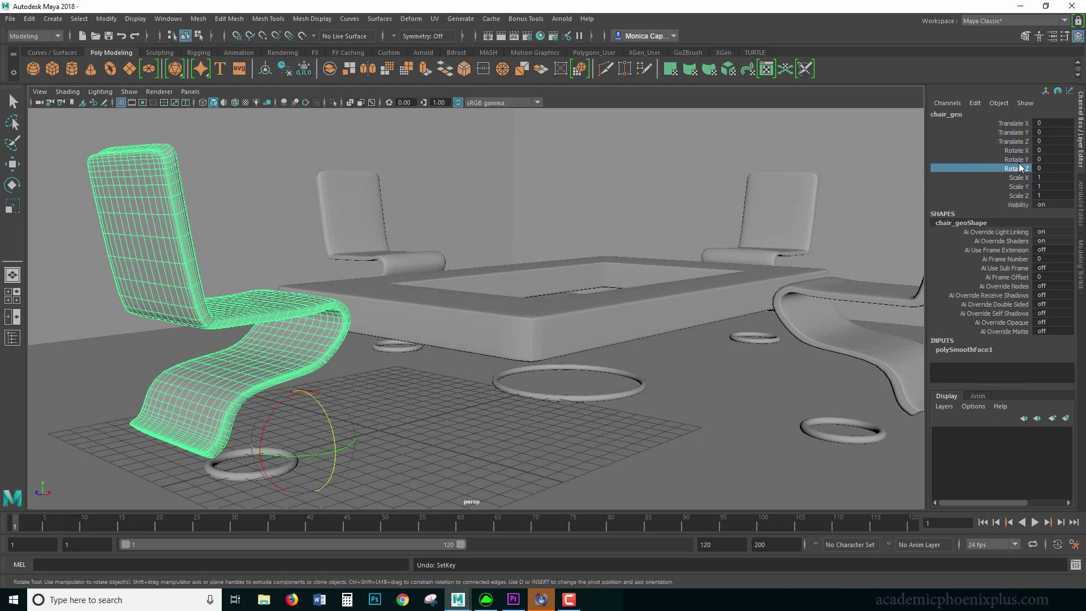
key("w")
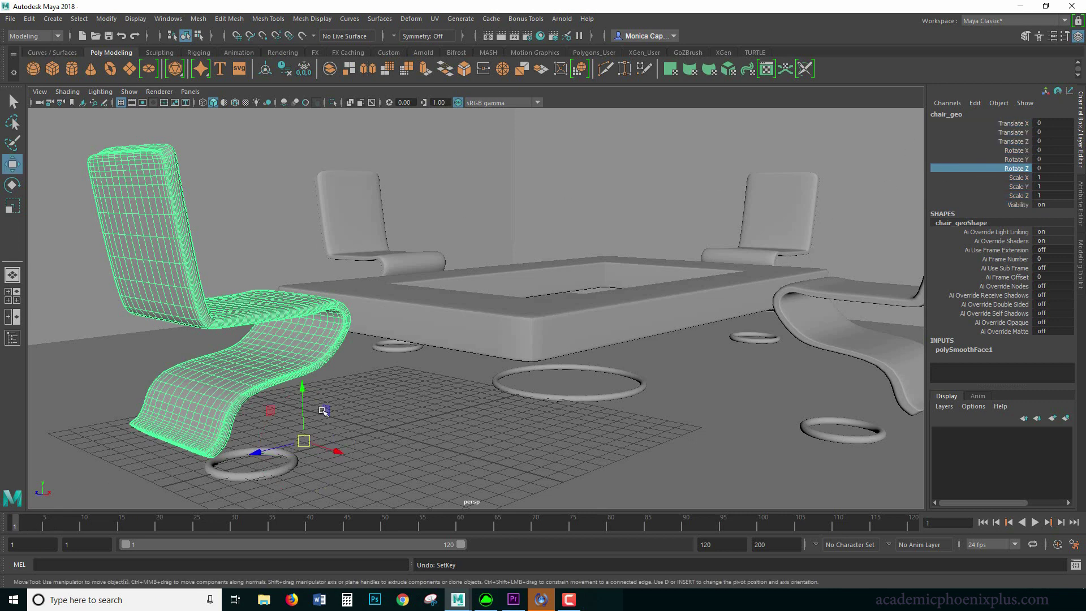
left_click_drag(295, 391, 300, 373)
key("ctrl+z")
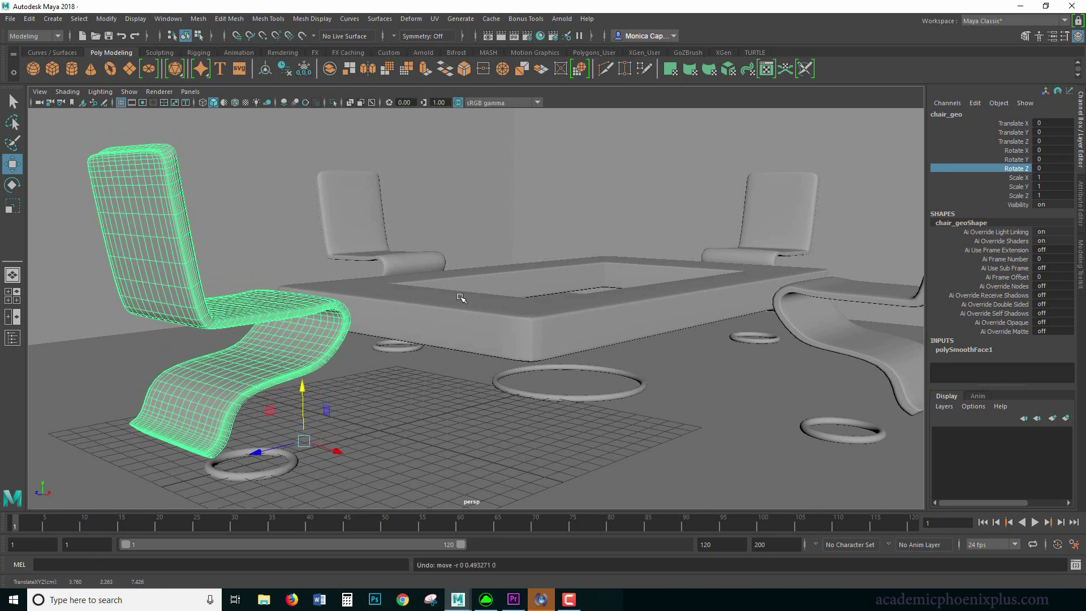
left_click(1021, 132)
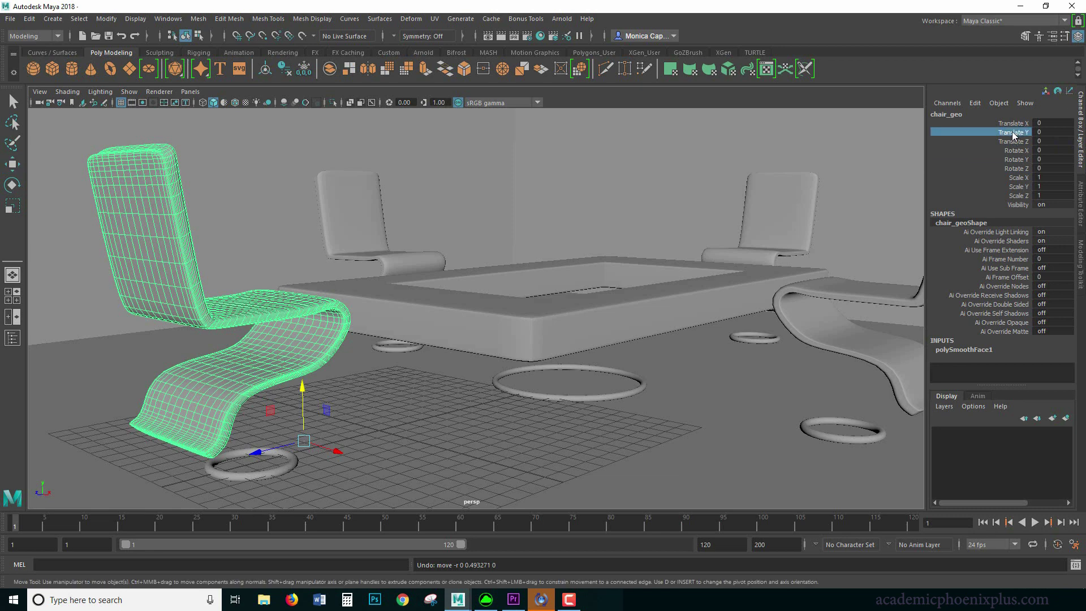
right_click(1012, 134)
left_click(1010, 155)
Raise the chair to Translate Y 0.368 and key it at frame 10.
left_click_drag(20, 523, 85, 528)
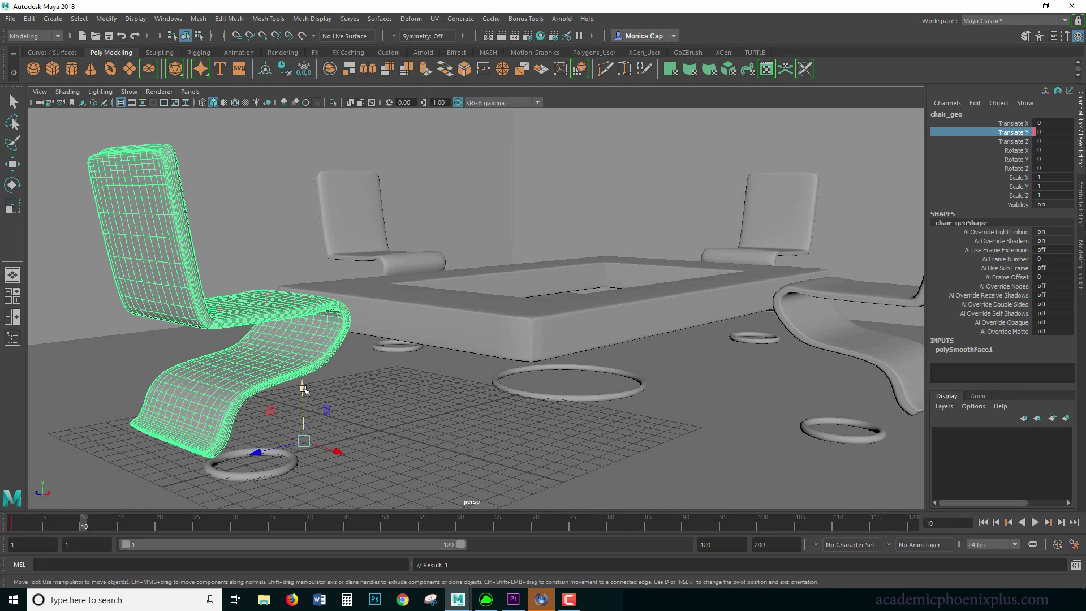
left_click_drag(302, 388, 302, 379)
right_click(1014, 134)
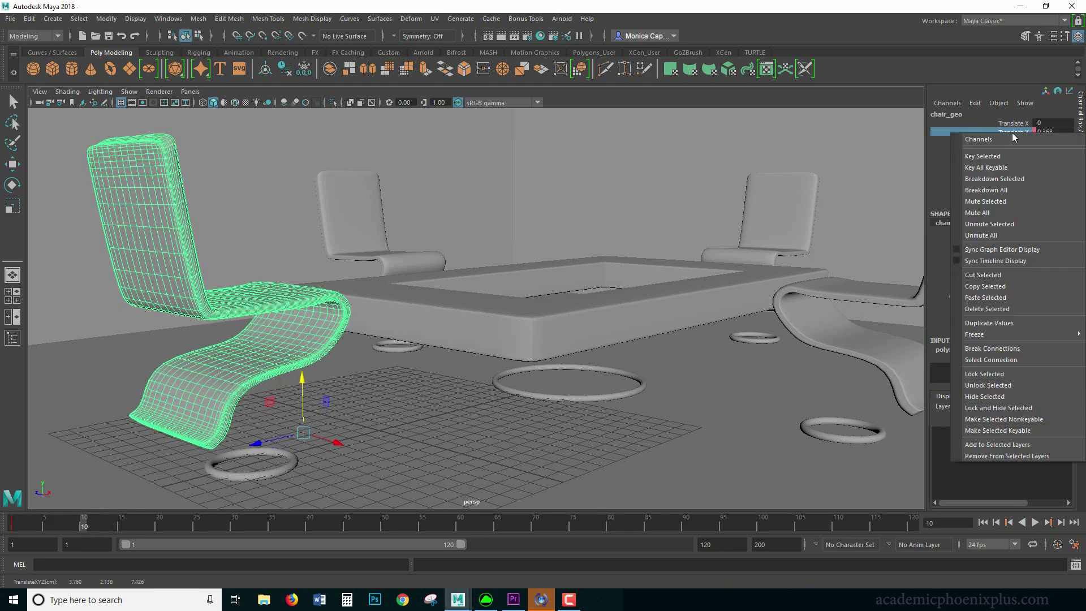
left_click(1013, 156)
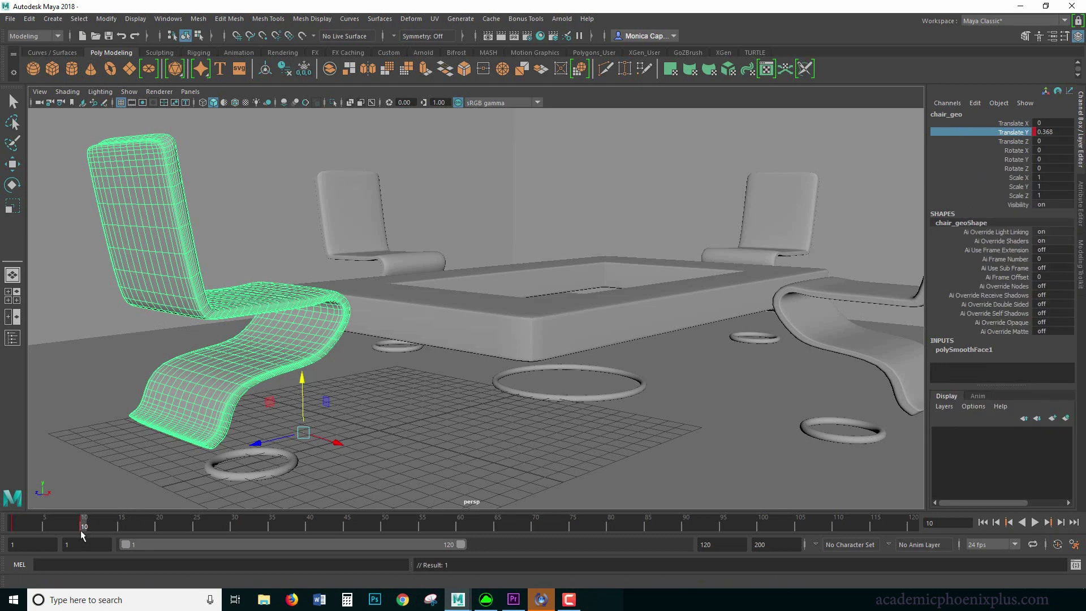
Key the chair back on the floor at frame 20.
left_click(15, 526)
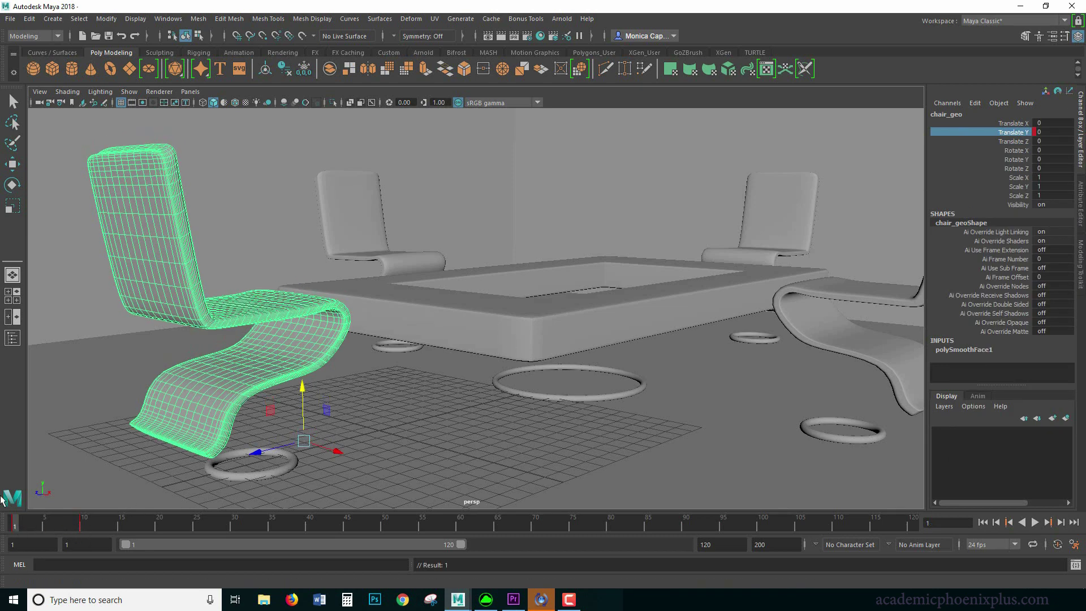
left_click_drag(14, 528, 23, 525)
left_click_drag(159, 528, 161, 526)
right_click(1019, 134)
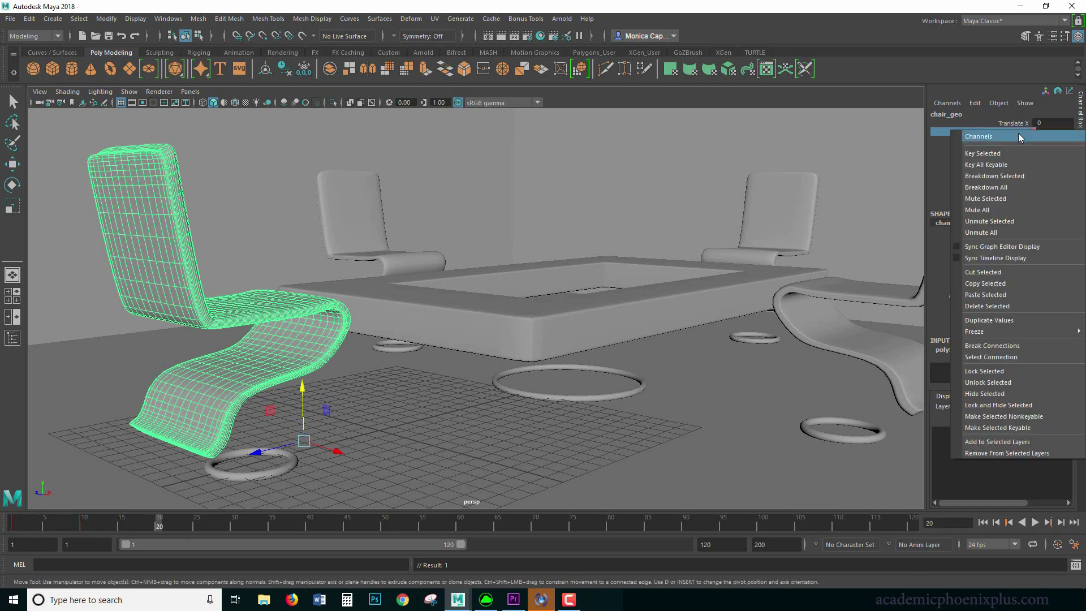
left_click(996, 154)
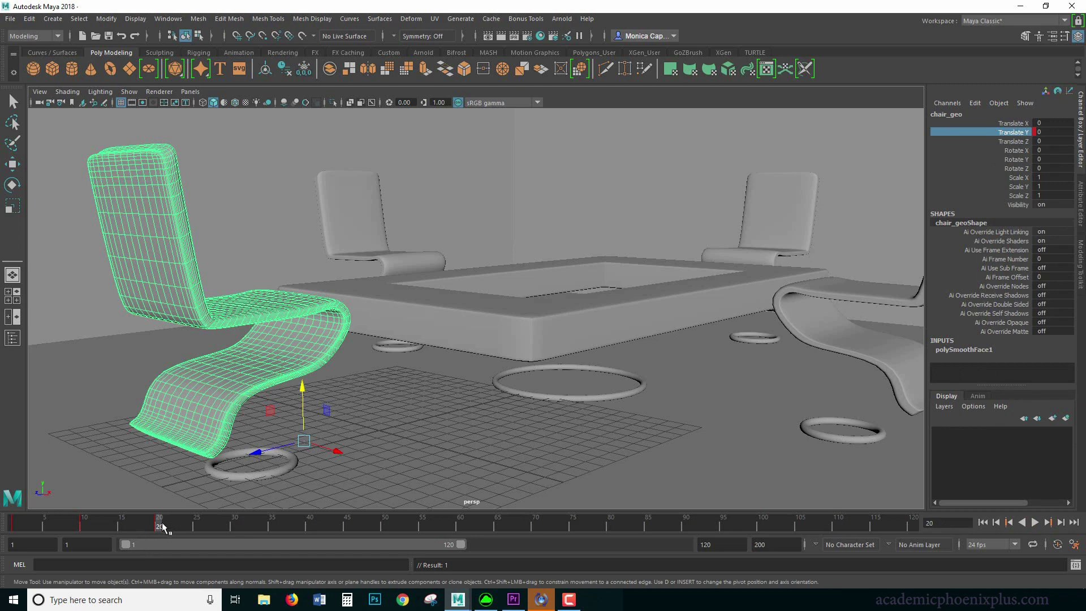
Scrub frames 1–20 and play back the chair's hop.
left_click_drag(162, 523, 158, 524)
left_click_drag(19, 520, 14, 526)
left_click(160, 522)
left_click_drag(35, 527, 174, 522)
key("space")
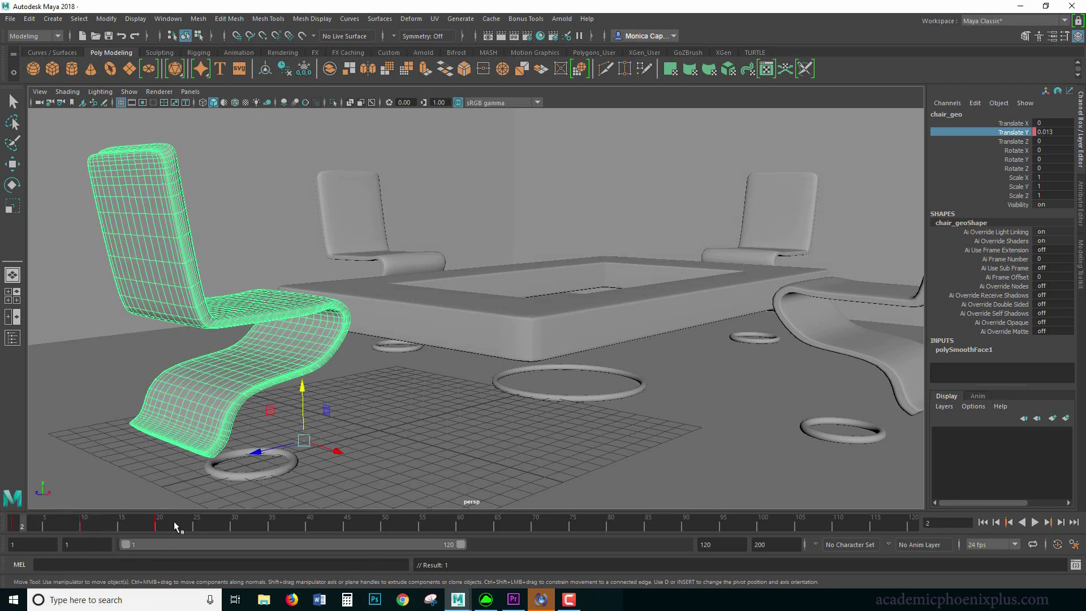
left_click(983, 522)
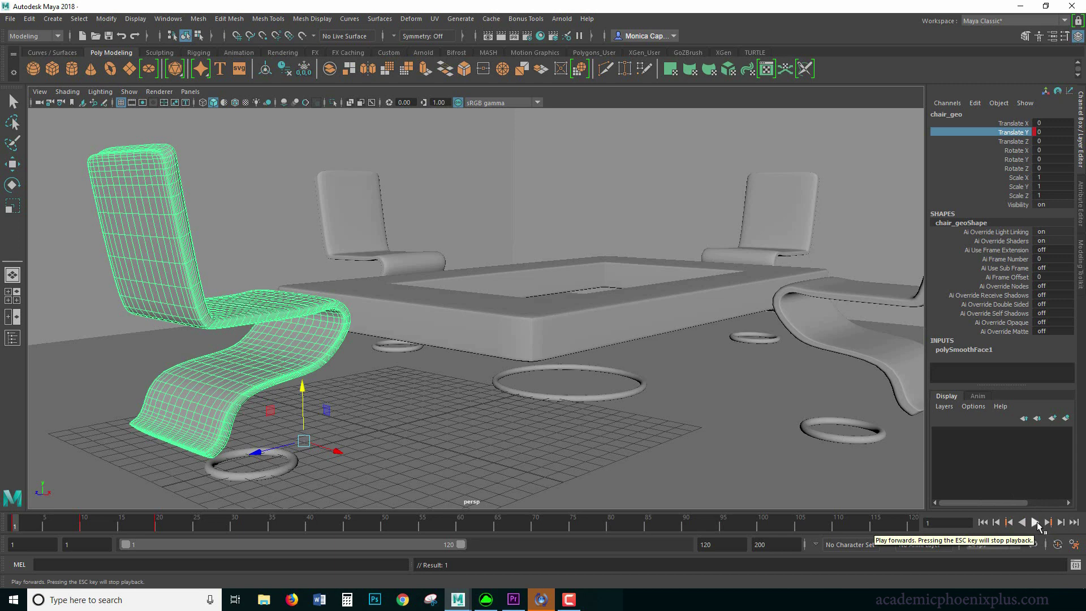
left_click(1036, 523)
key("Escape")
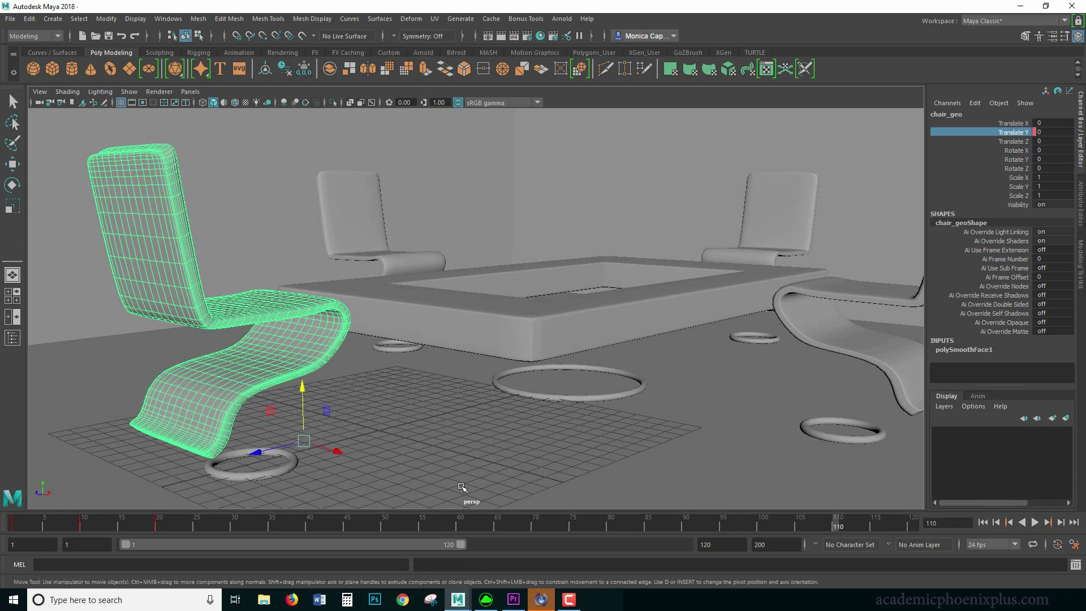
Create a playblast of the hop animation, review it, and close the player.
right_click(371, 522)
left_click(373, 520)
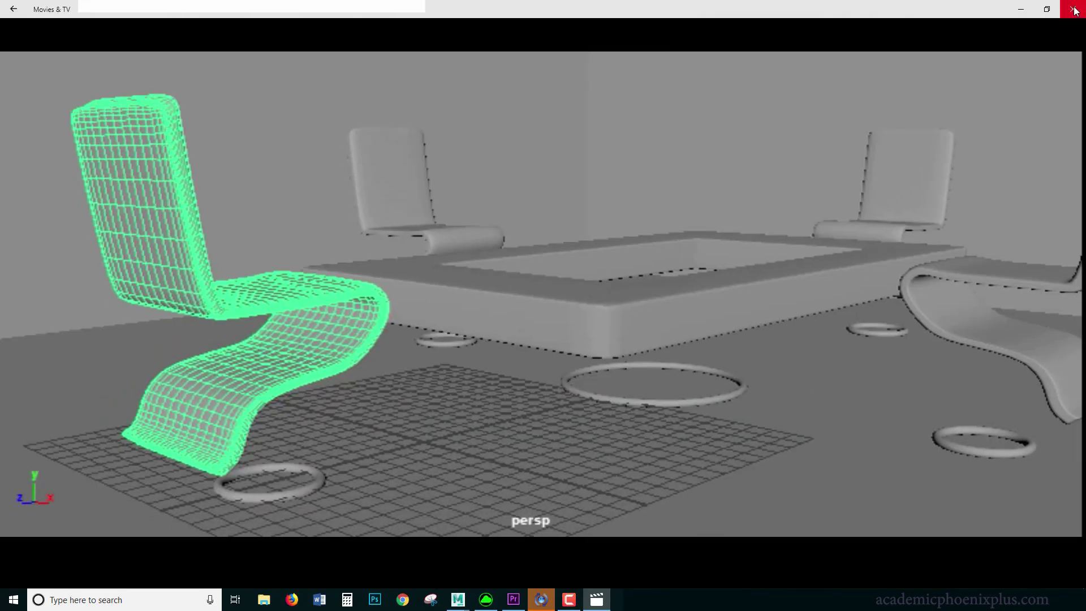
left_click(1073, 9)
Set the animation playback speed to Real-time.
right_click_drag(317, 519, 385, 494)
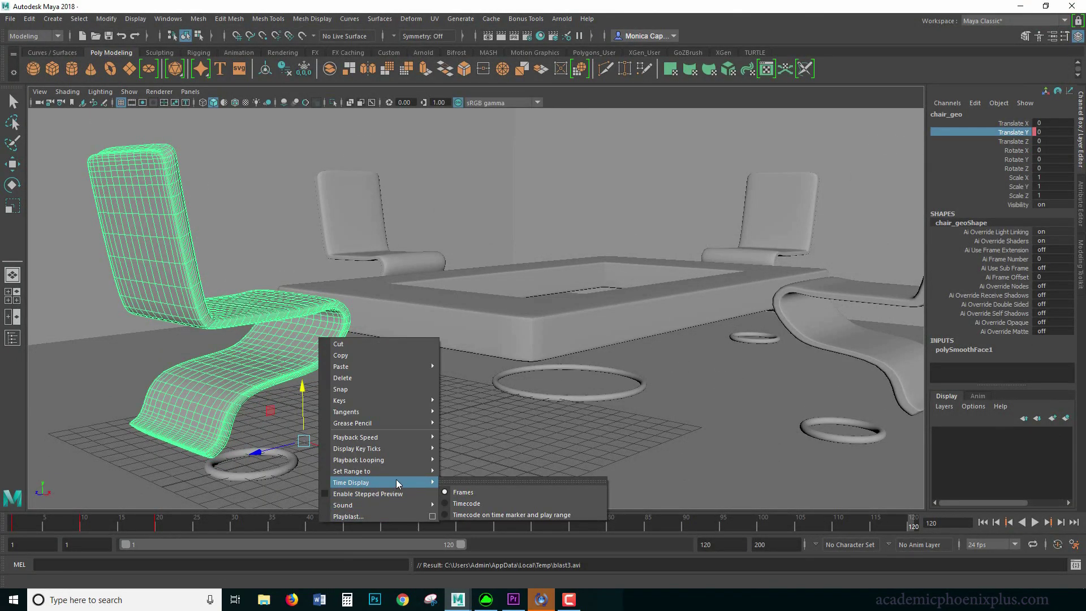
mouse_move(431, 437)
right_click_drag(485, 451, 487, 452)
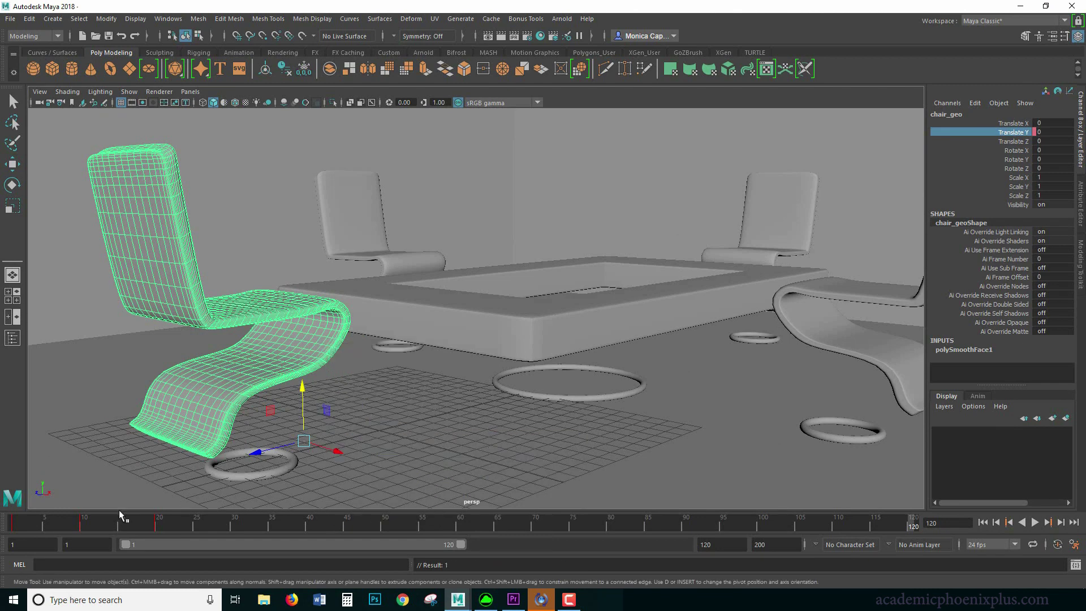
Play the hop animation at real-time speed, then stop it.
left_click(1041, 521)
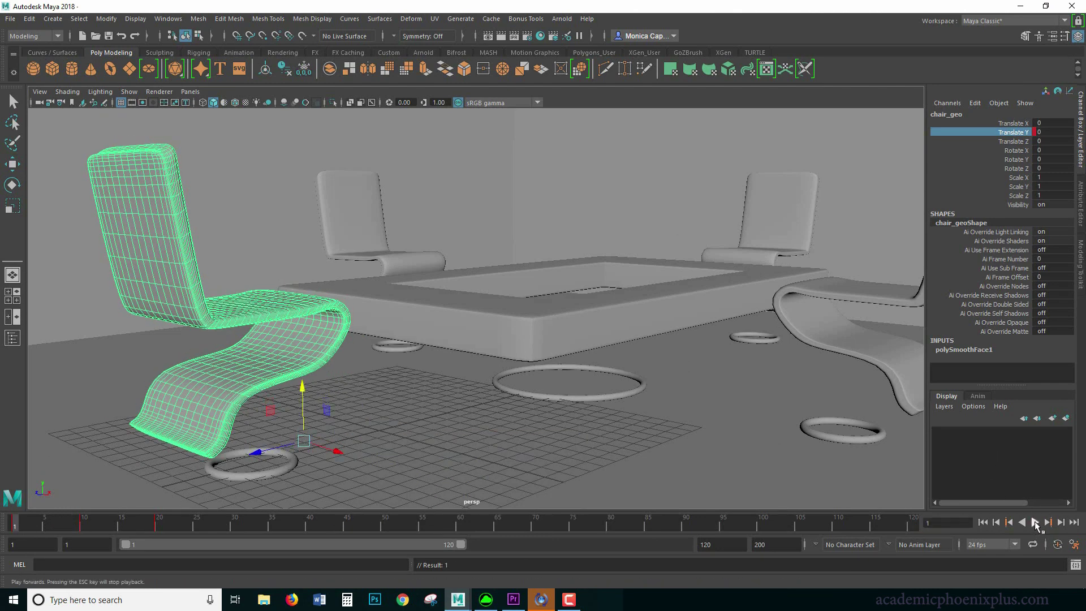
left_click(1043, 521)
key("w")
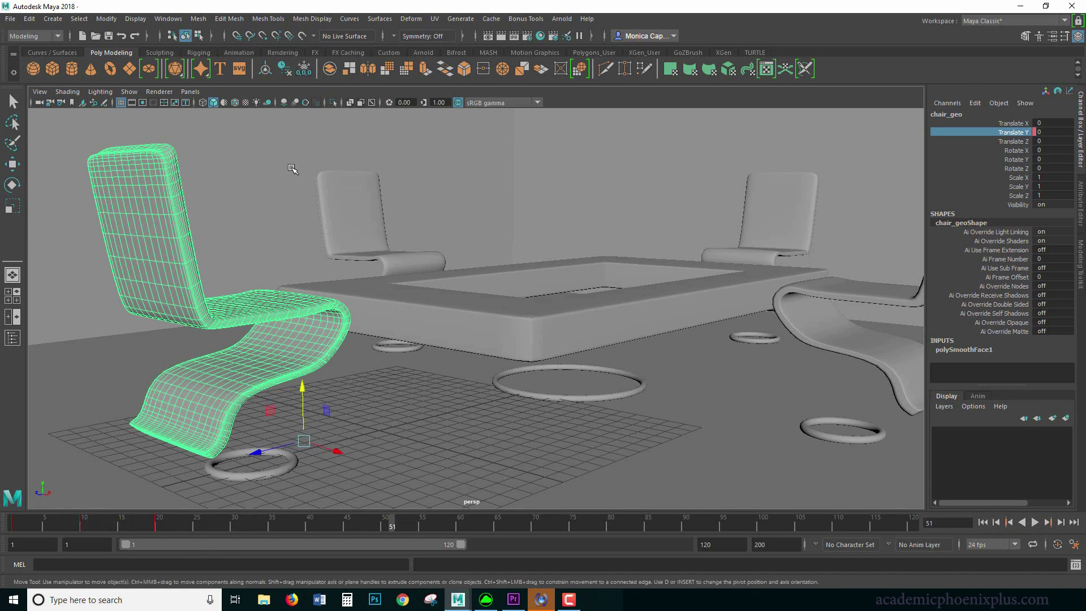
Open the Graph Editor and frame the chair's three Translate Y keys.
left_click(168, 18)
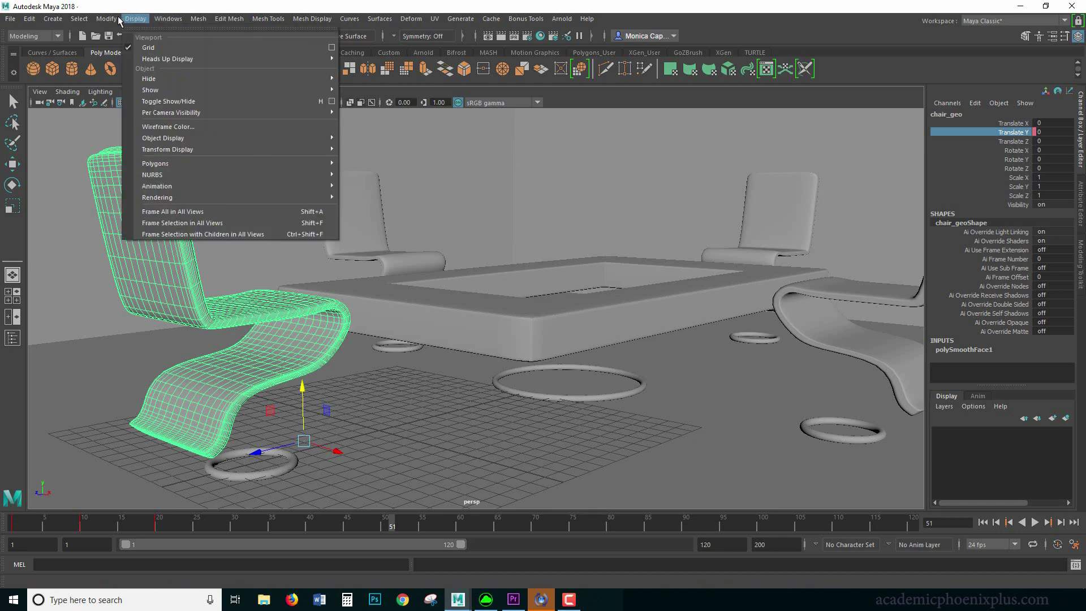
left_click(199, 19)
mouse_move(104, 19)
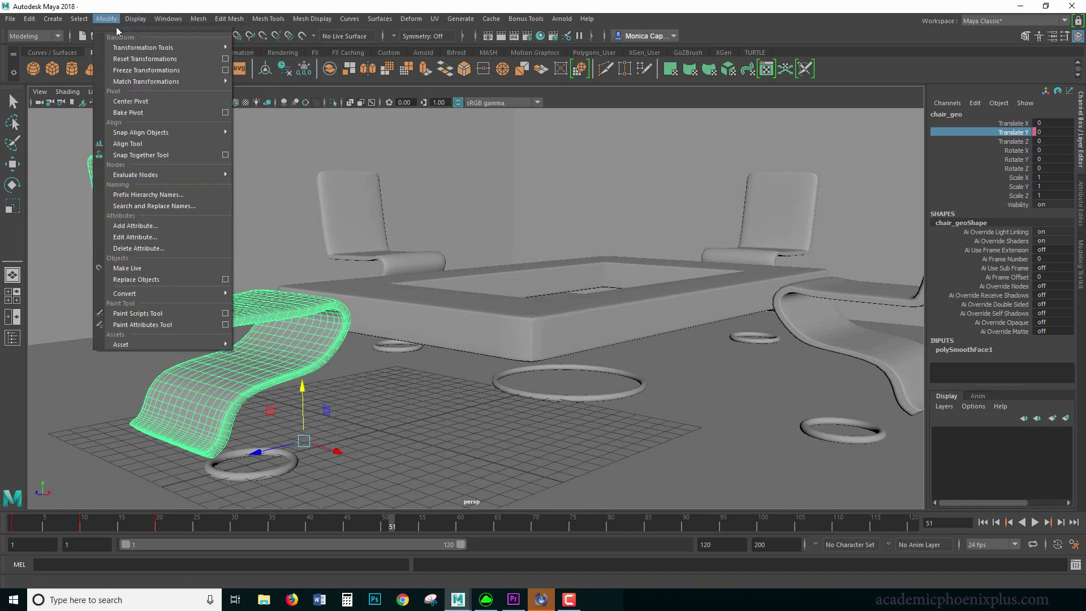
mouse_move(195, 82)
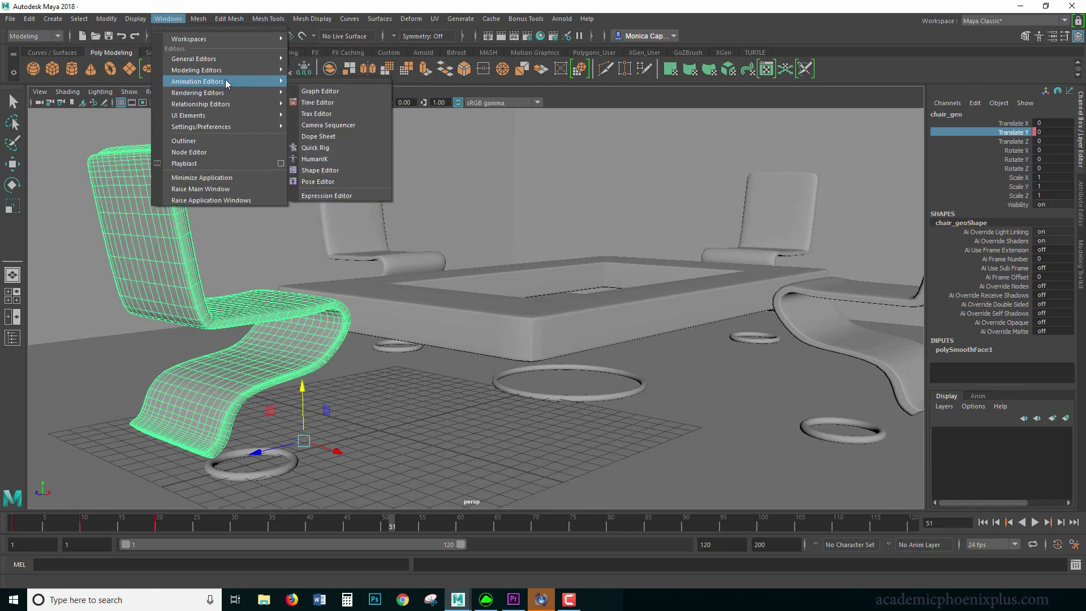
left_click(322, 94)
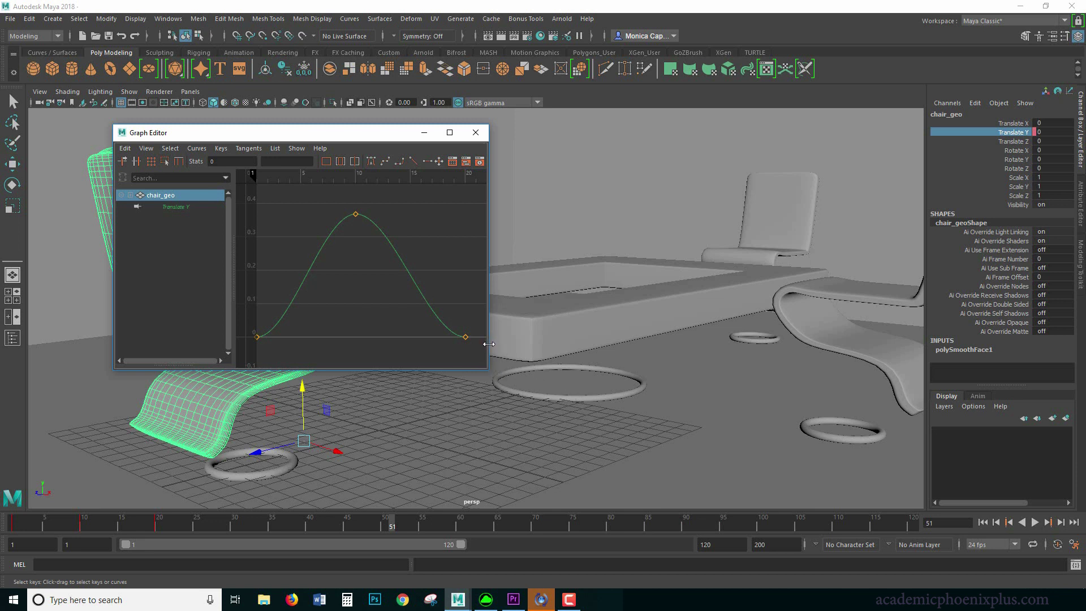
left_click_drag(488, 344, 707, 348)
scroll(474, 274, "down", 5)
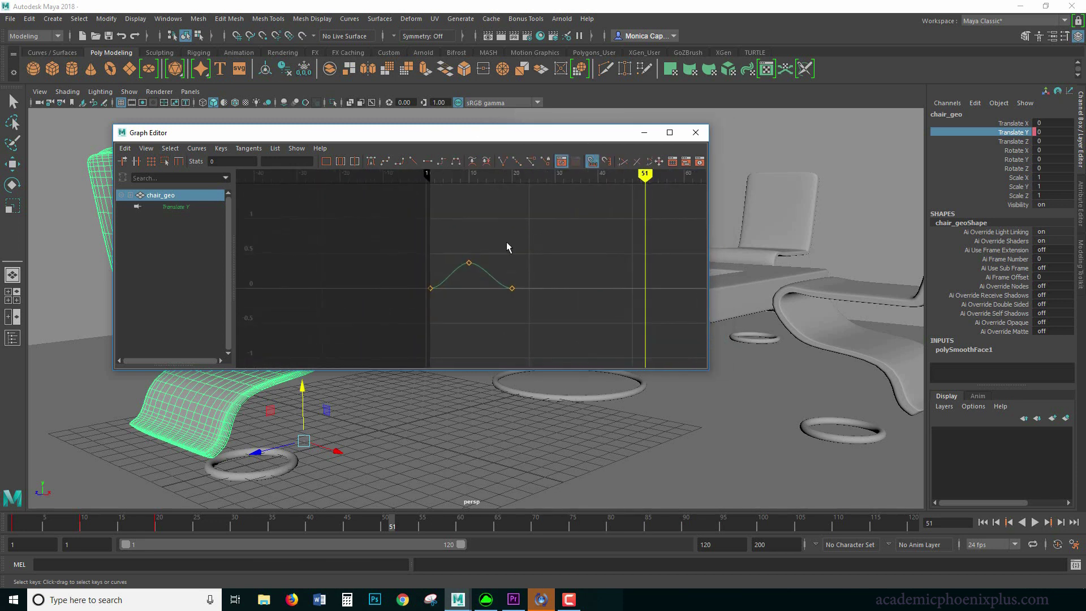
left_click_drag(541, 304, 526, 314)
key("f")
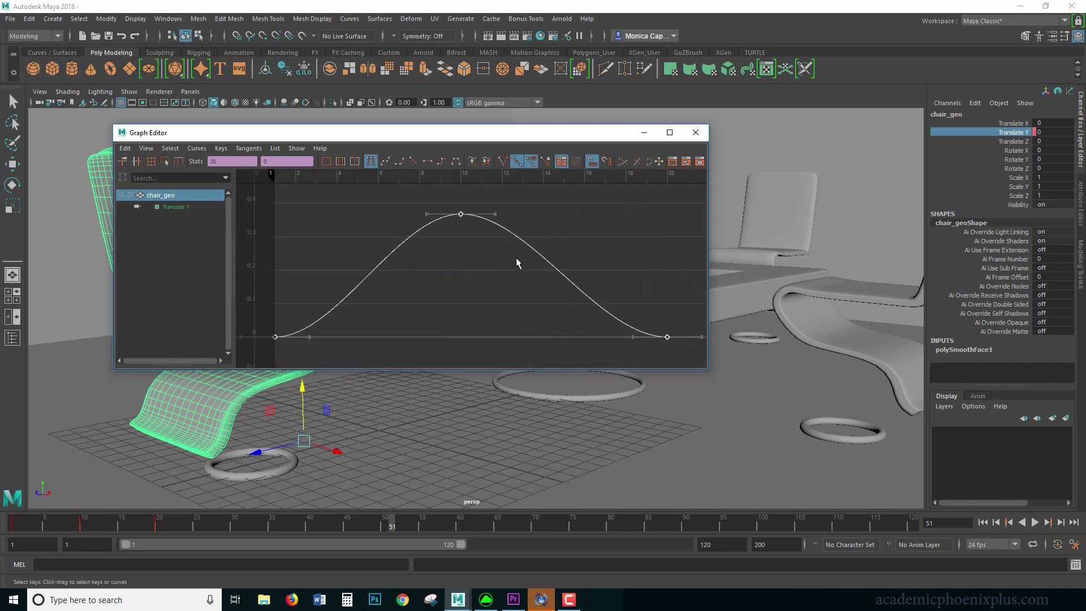
Try lowering the frame 10 peak key to about 0.29, then undo.
left_click(461, 213)
key("w")
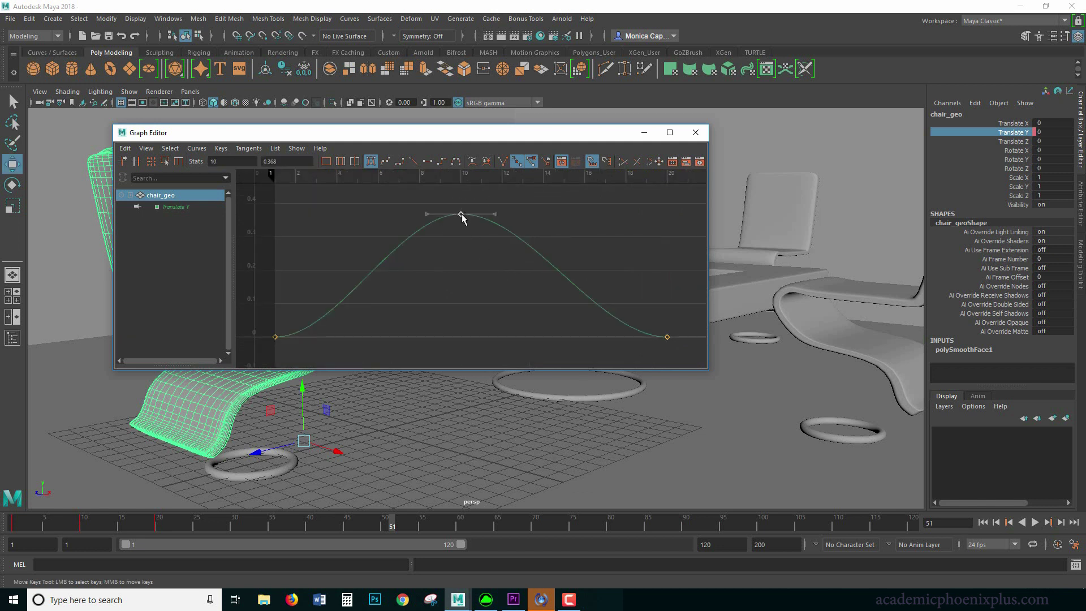
mouse_move(461, 214)
middle_mouse_down()
mouse_move(458, 240)
mouse_move(455, 202)
mouse_move(511, 220)
mouse_move(462, 210)
middle_mouse_up()
key("ctrl+z")
key("ctrl+z")
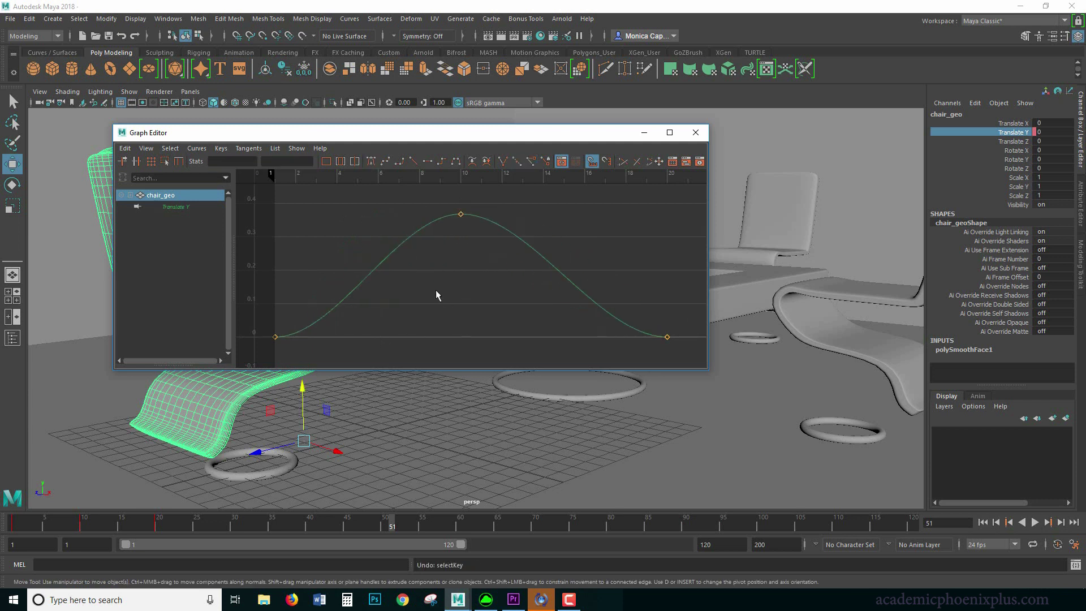
Set the Translate Y curve's Post Infinity to Cycle, minimise the editor, and rewind to frame 1.
scroll(521, 322, "down", 4)
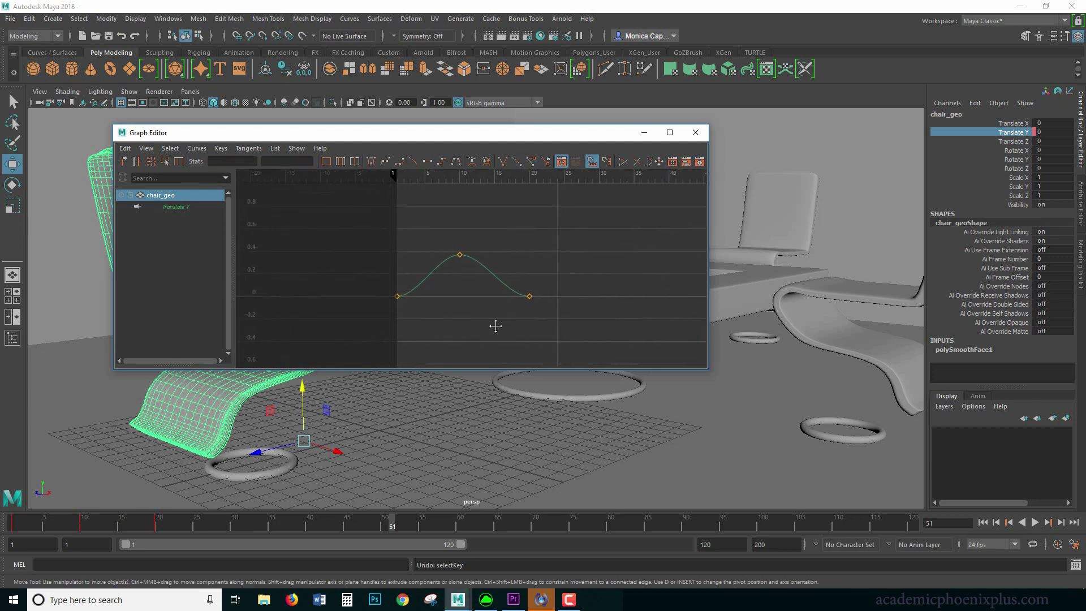
left_click(197, 148)
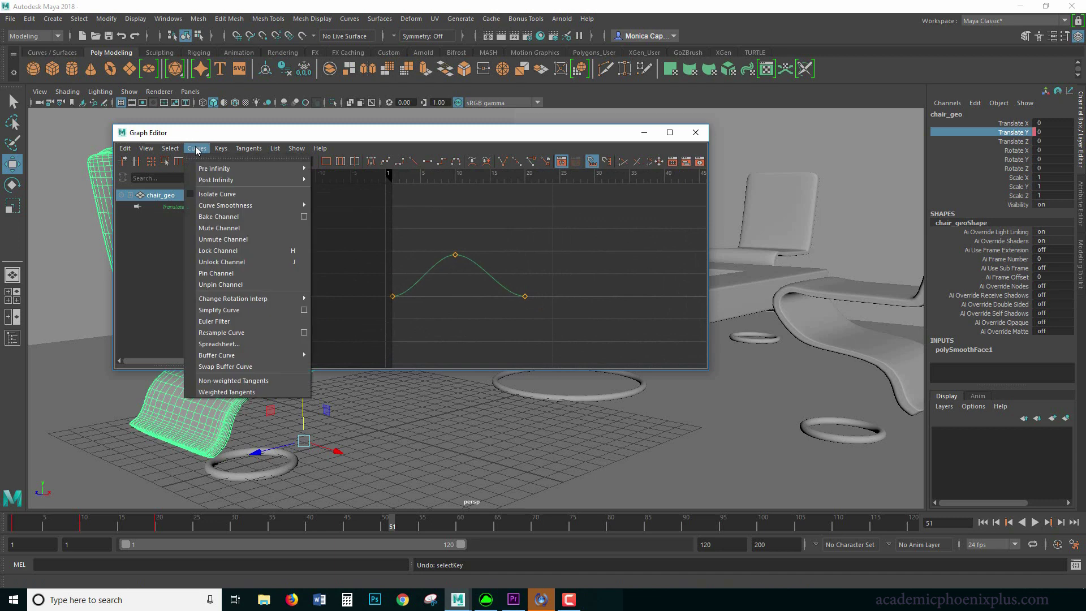
mouse_move(218, 180)
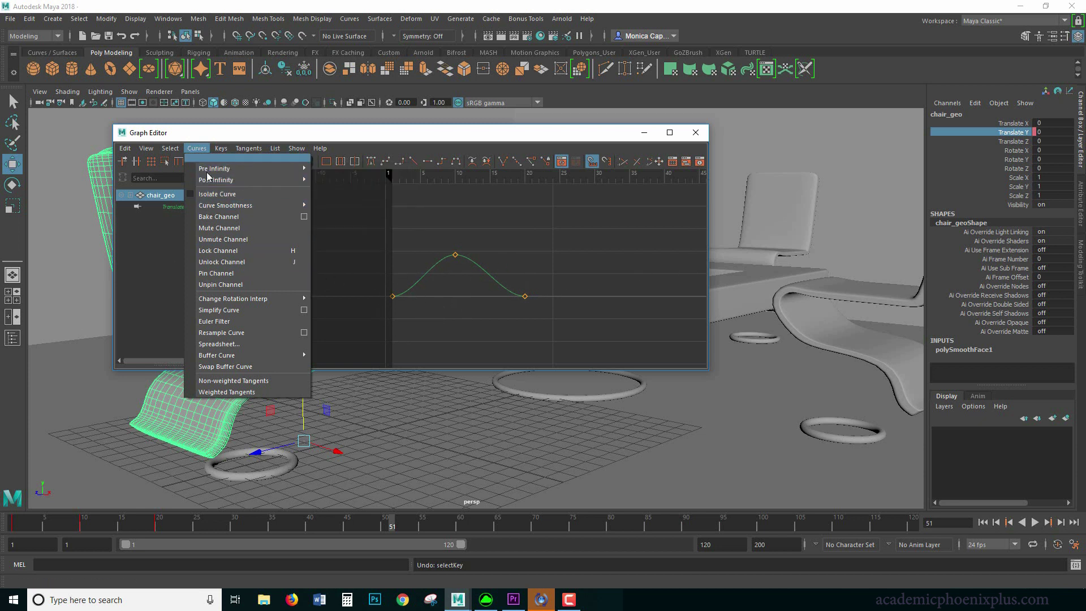
left_click(354, 188)
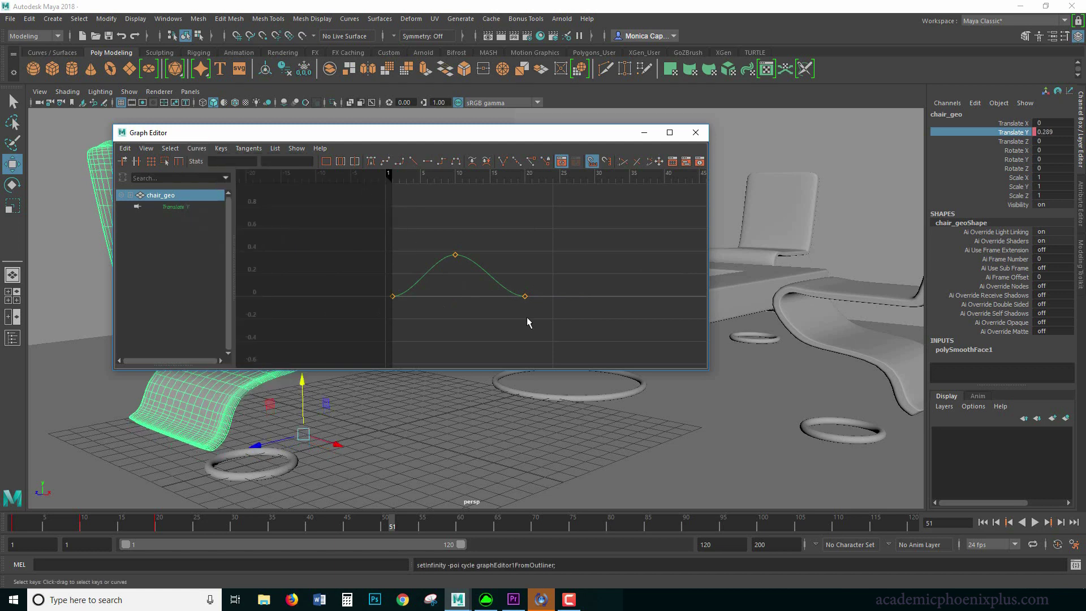
left_click(504, 309)
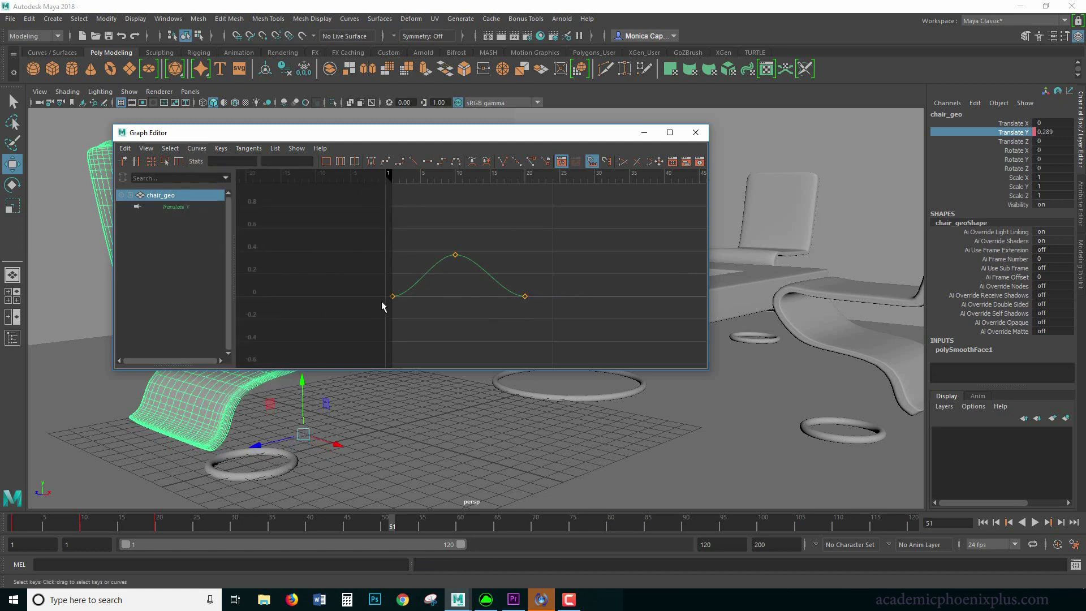
left_click(639, 136)
left_click_drag(67, 522, 4, 529)
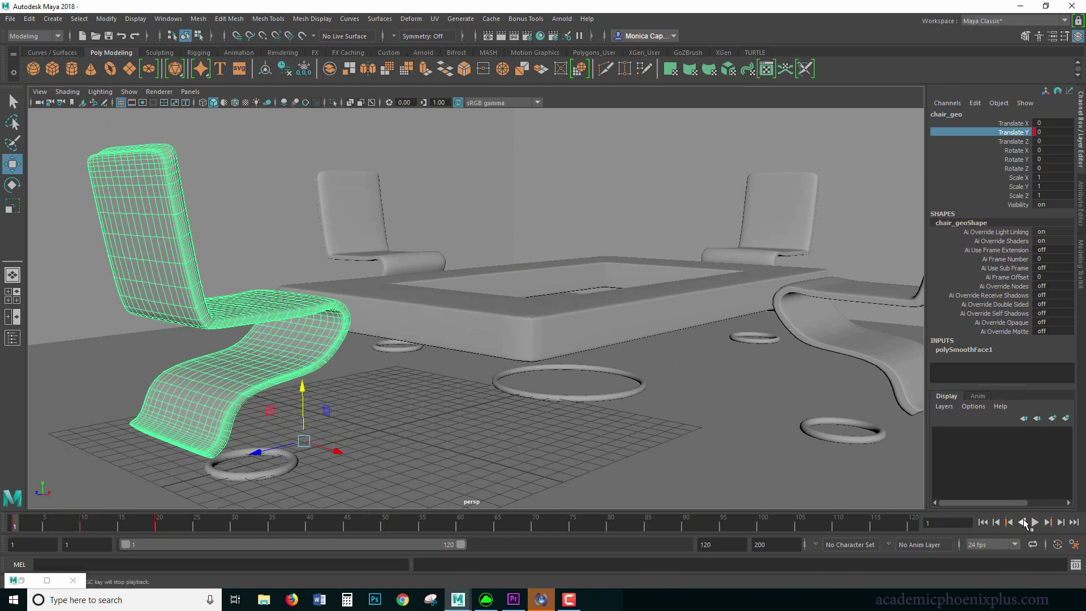
Preview the chair's hop, then set a key on all channels at frame 20.
left_click(1033, 522)
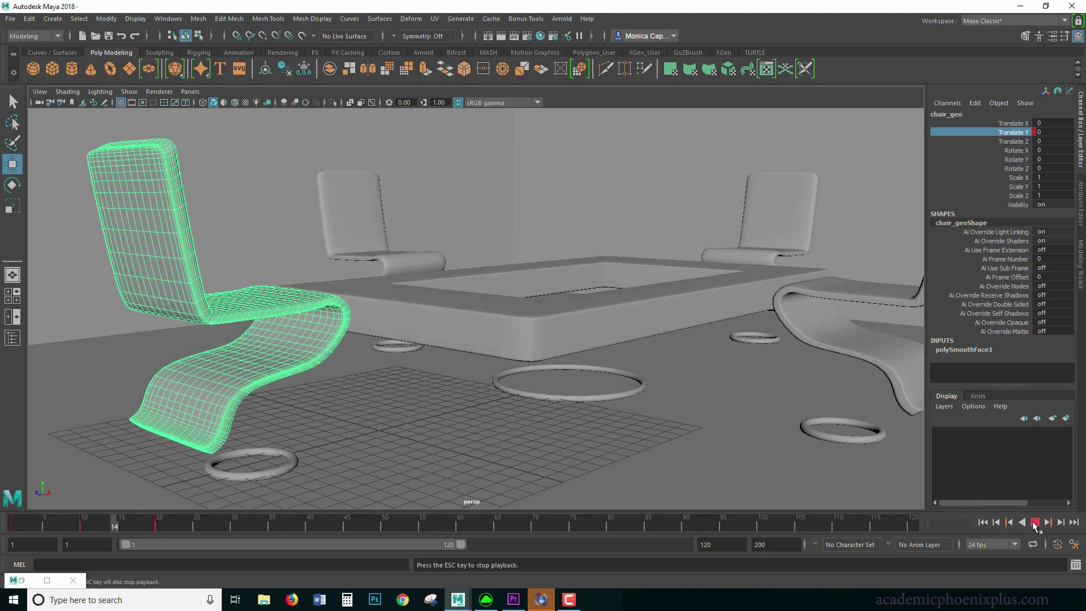
left_click(1034, 523)
left_click_drag(152, 527, 165, 527)
key("s")
Drag the frame-20 key to frame 30 on the time slider.
left_click(159, 527)
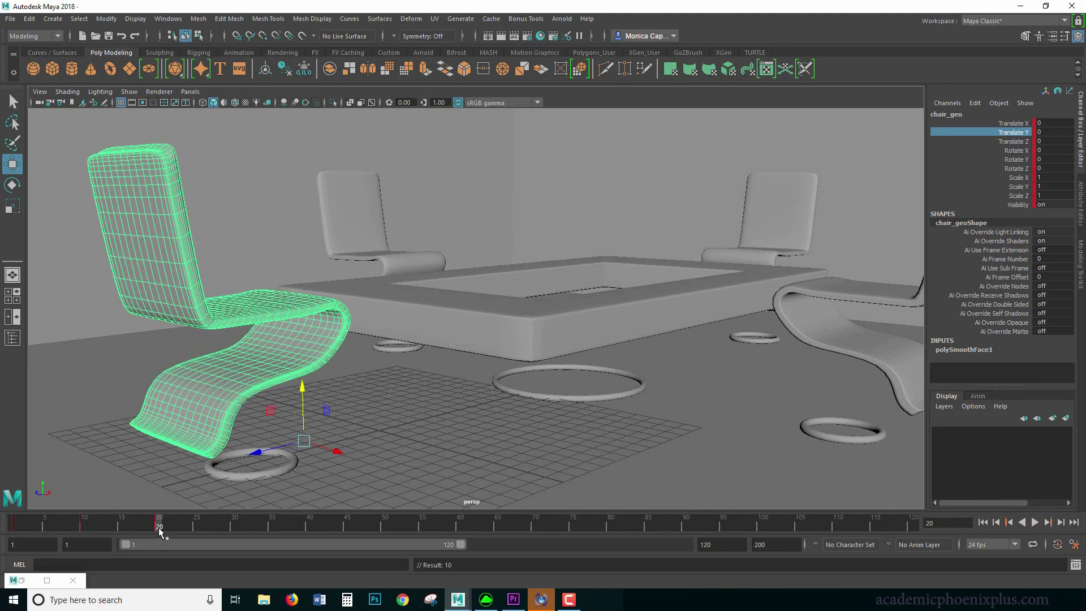
left_click(160, 527, "shift")
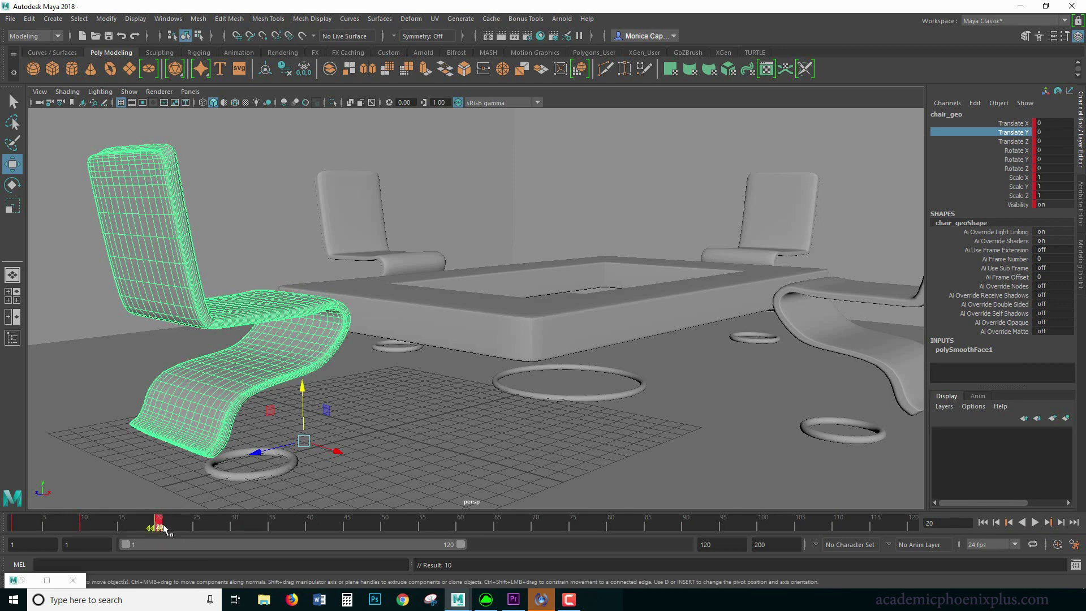
left_click_drag(161, 527, 233, 528)
Check the chair's height around the frame-10 peak and restore the minimized Graph Editor.
left_click(84, 526)
left_click(88, 526, "shift")
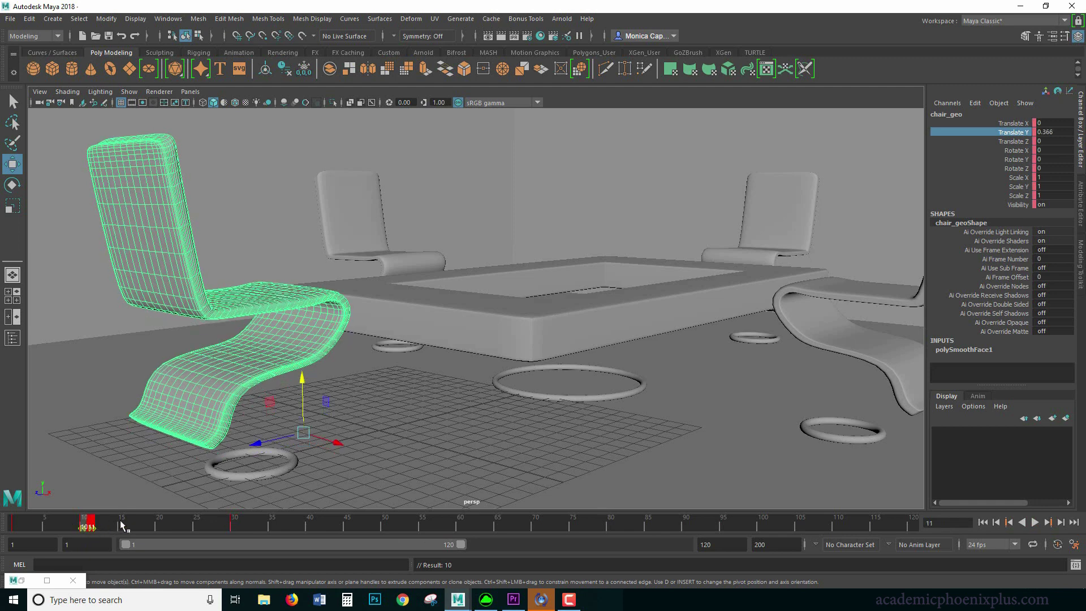
left_click(125, 526)
left_click(86, 526)
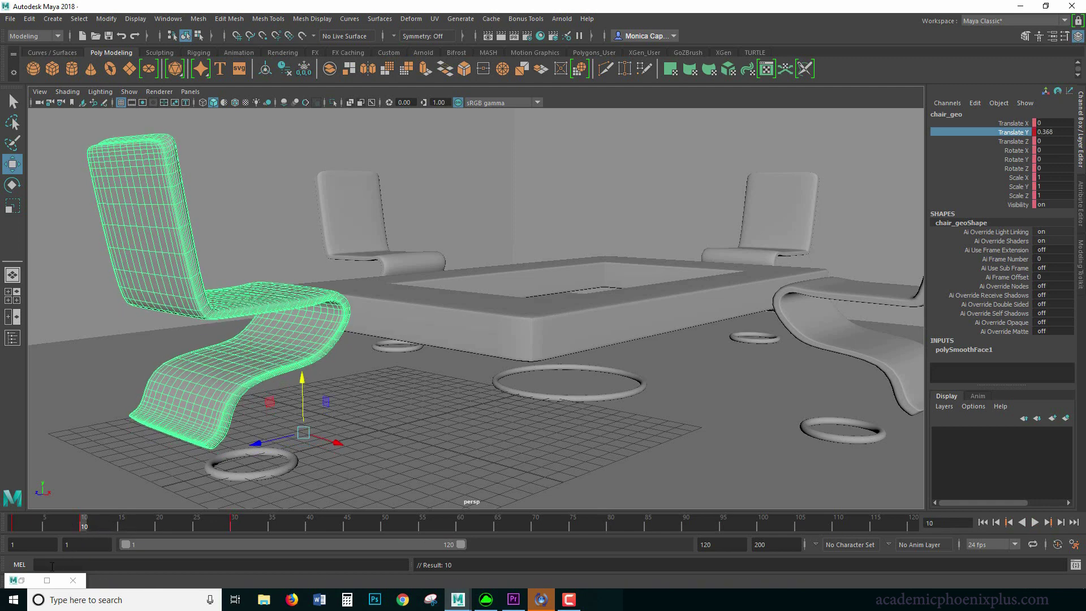
left_click(22, 580)
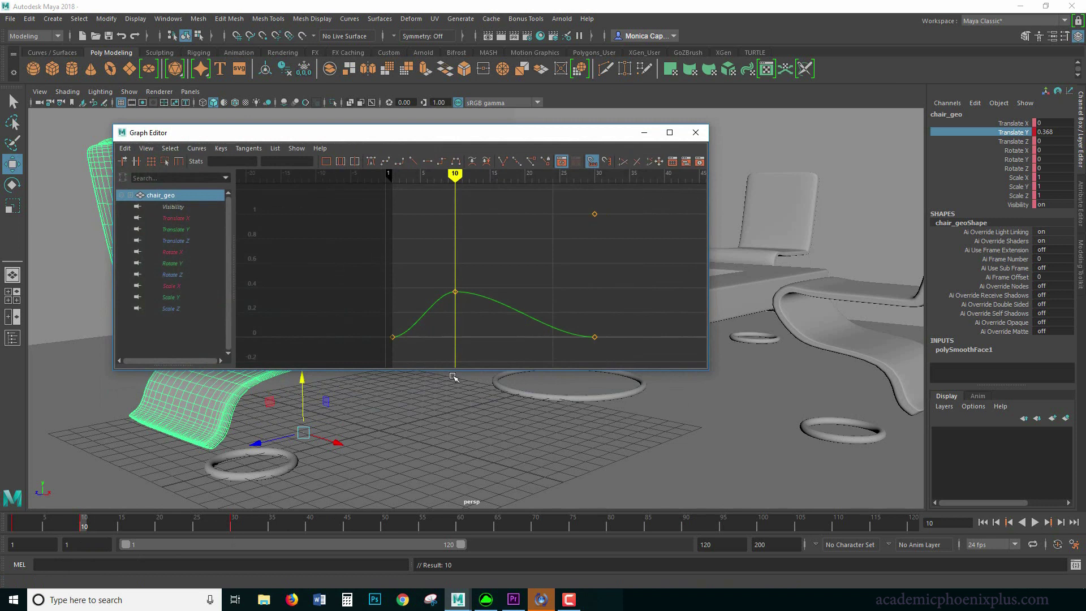
Shift the Translate Y peak key from frame 10 to frame 15 and check the height.
left_click_drag(446, 277, 485, 308)
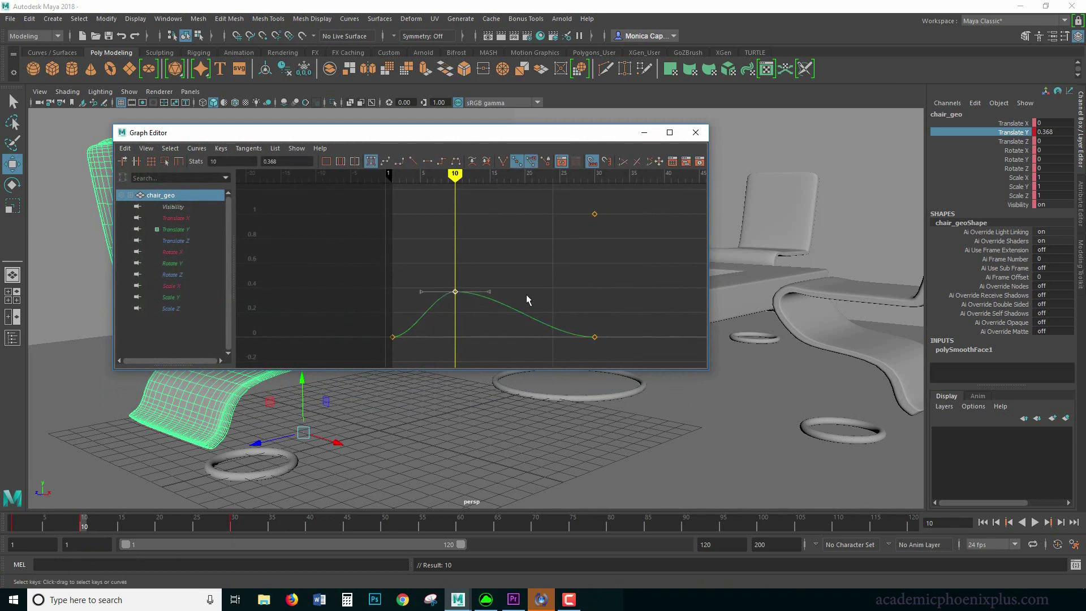
left_click(594, 213)
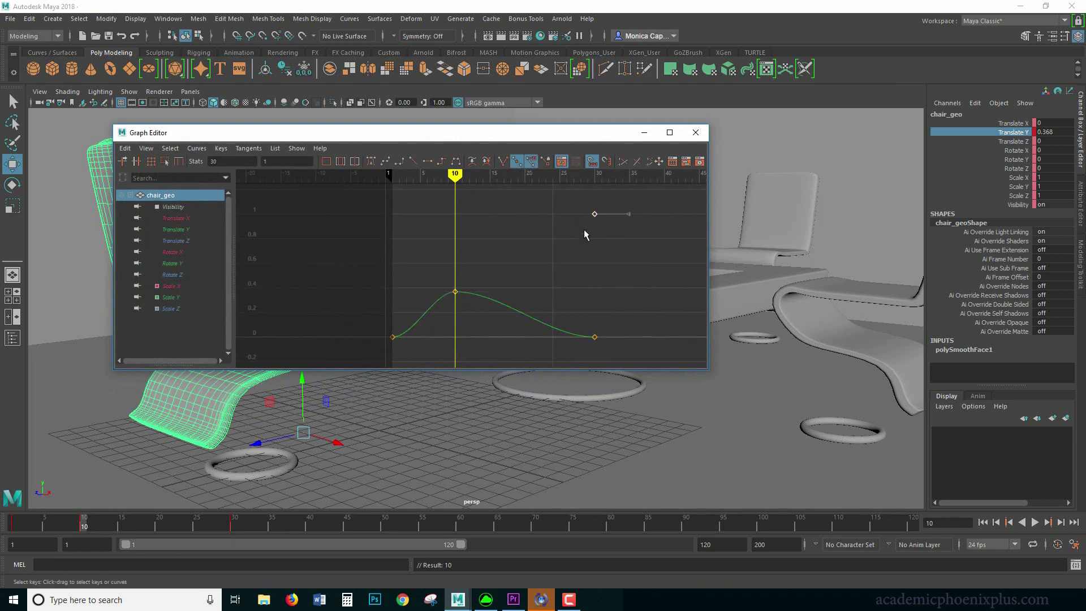
left_click(456, 292)
middle_click_drag(467, 293, 489, 292)
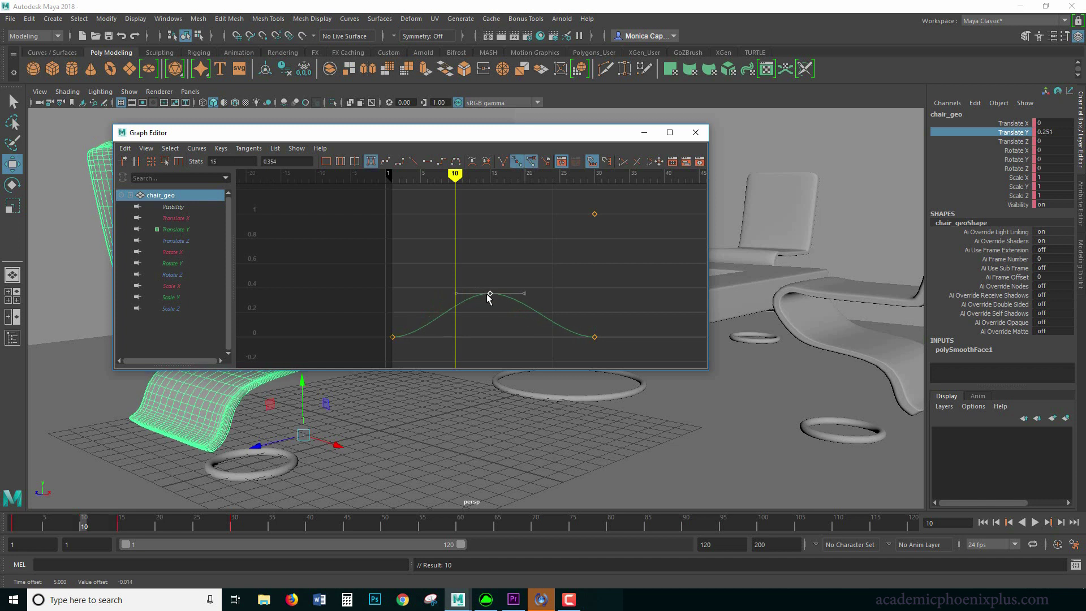
mouse_move(463, 179)
left_mouse_down()
mouse_move(511, 174)
mouse_move(490, 175)
left_mouse_up()
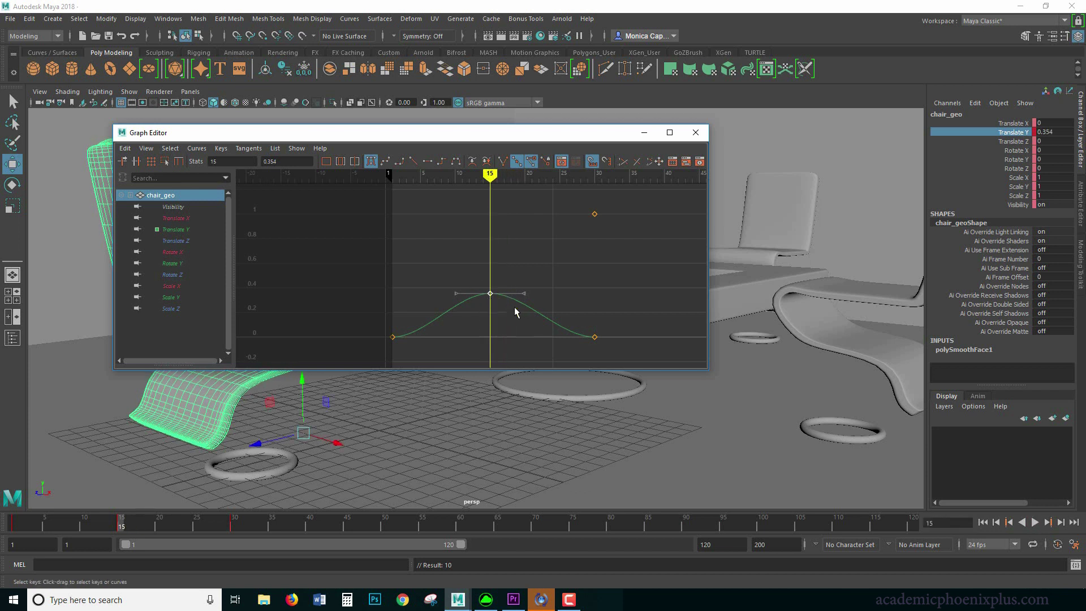
Select every channel except Translate Y and open its menu to break the extra keys' connections.
left_click_drag(574, 203, 610, 242)
left_click(1020, 123)
left_click_drag(1022, 143, 1020, 199, "ctrl")
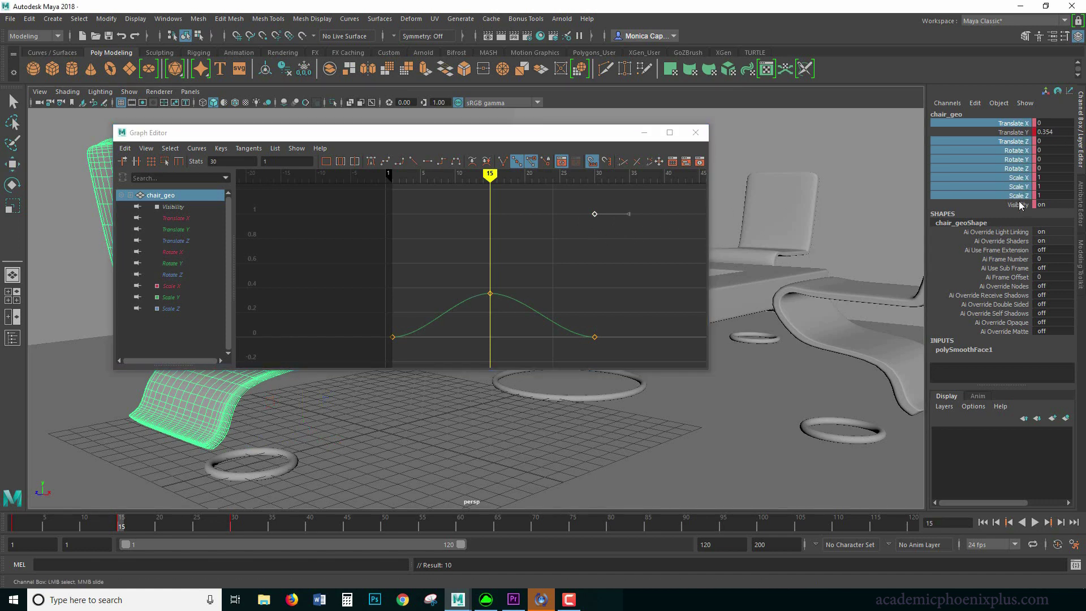
right_click(1012, 160)
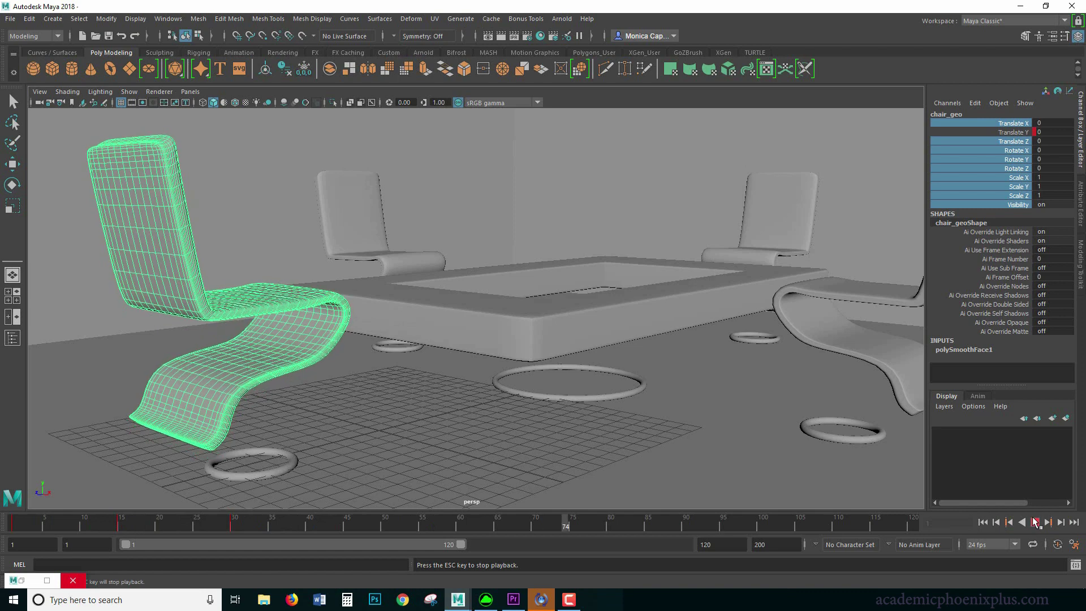
Stop, replay and stop again to review the chair's looping hop.
left_click(1035, 523)
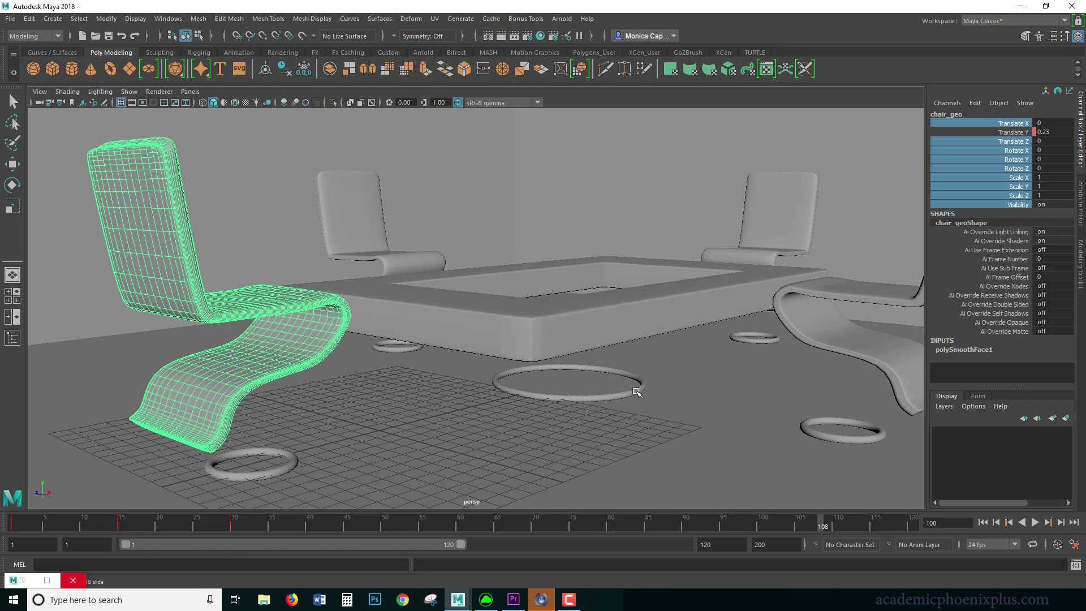
left_click(1035, 522)
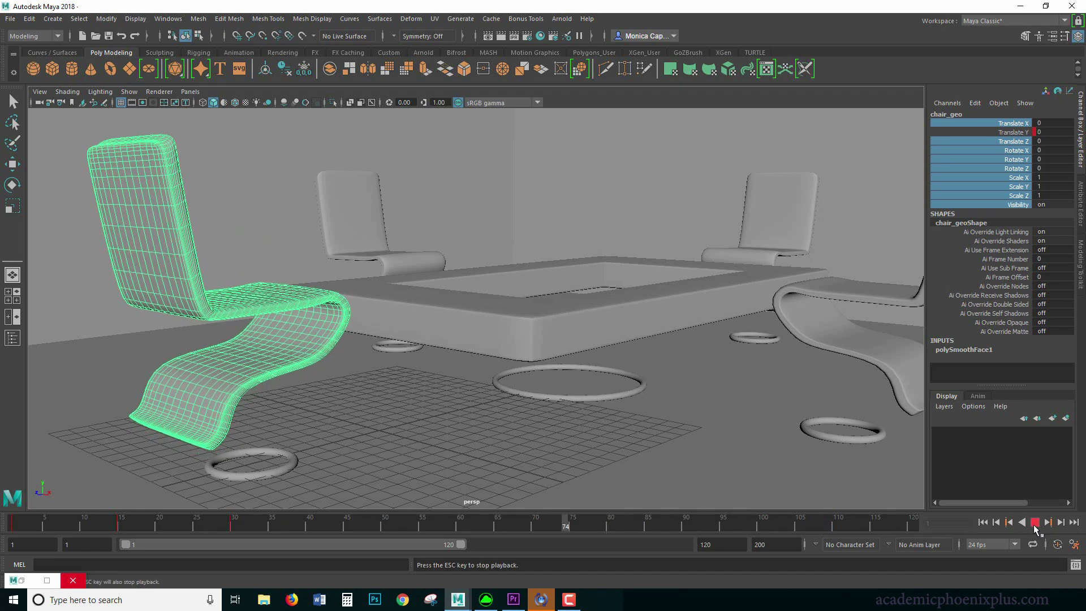
left_click(1035, 523)
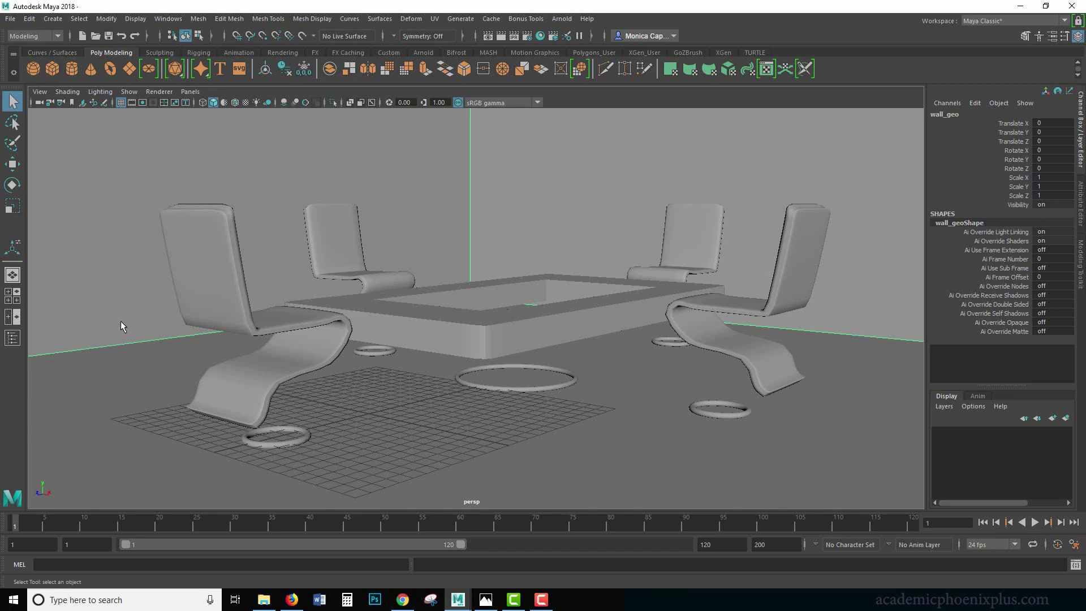
Use the Show Manipulator Tool (T) to select table_geo.
key("t")
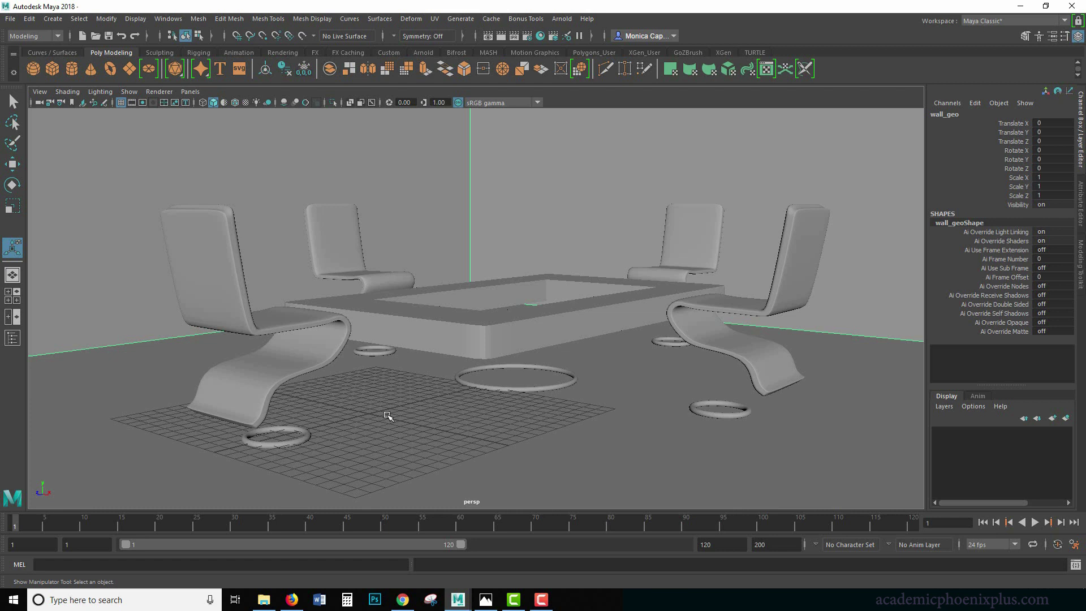
left_click(509, 338)
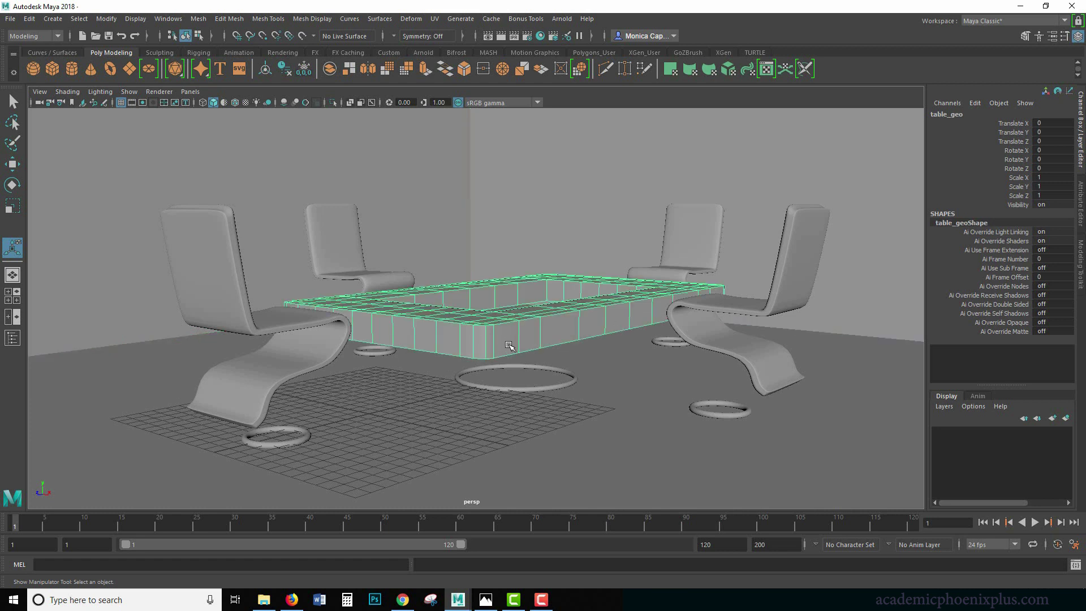